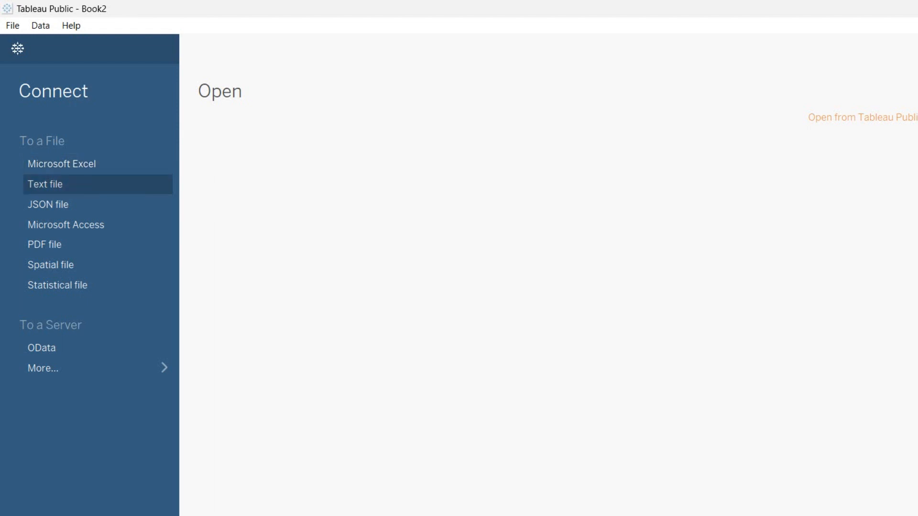
Browse for a text-file data source and navigate to the Downloads folder
click(45, 184)
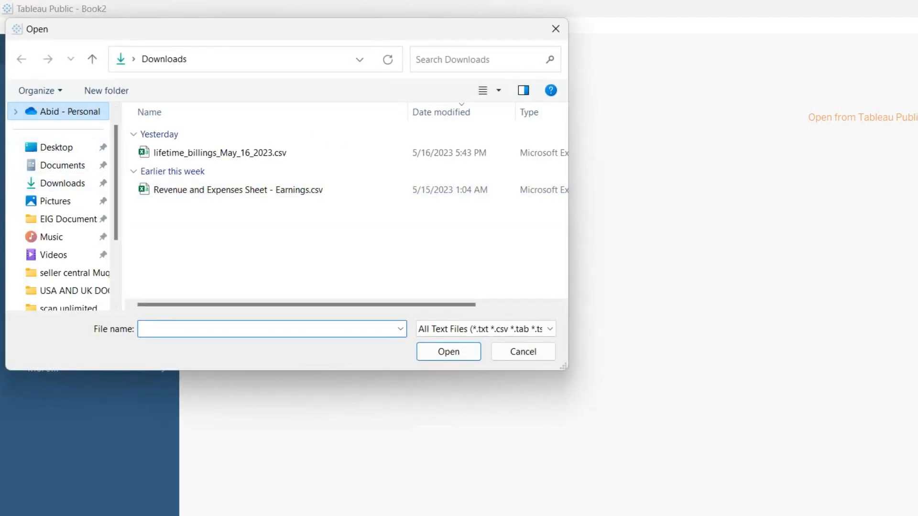
click(70, 112)
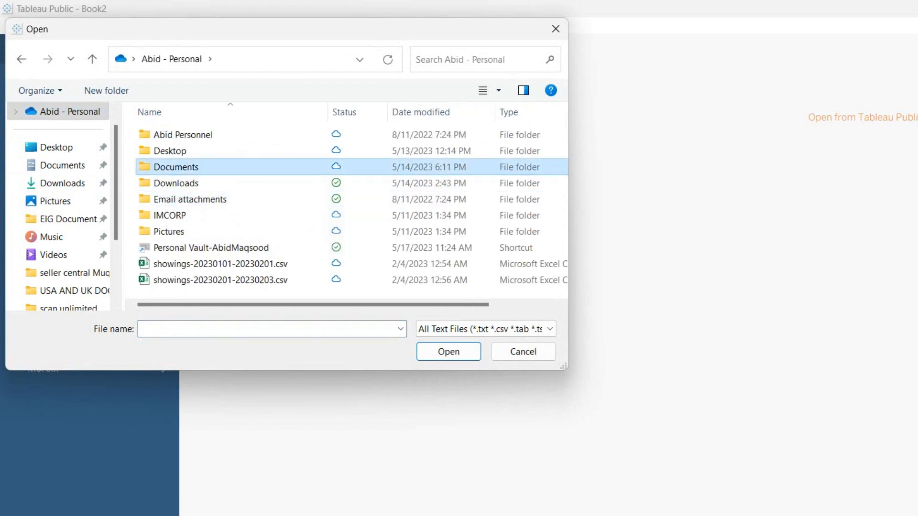
double_click(176, 166)
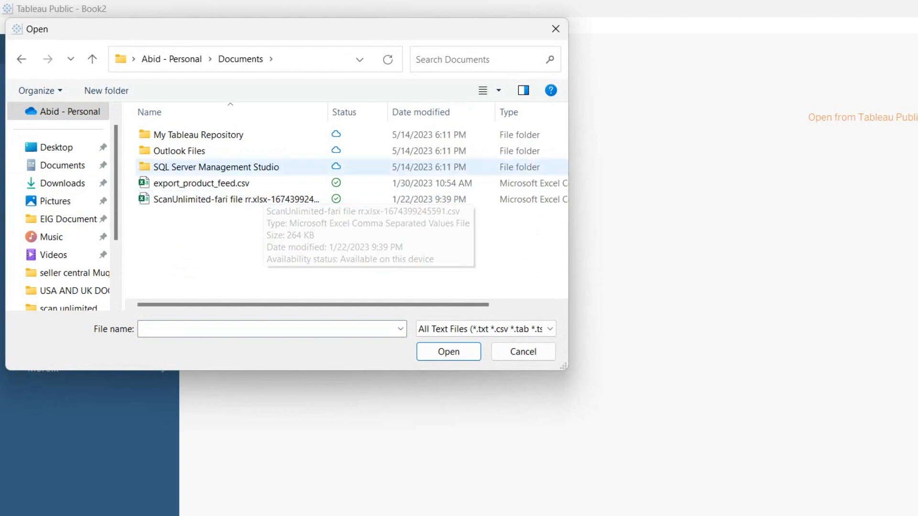
click(171, 59)
double_click(178, 183)
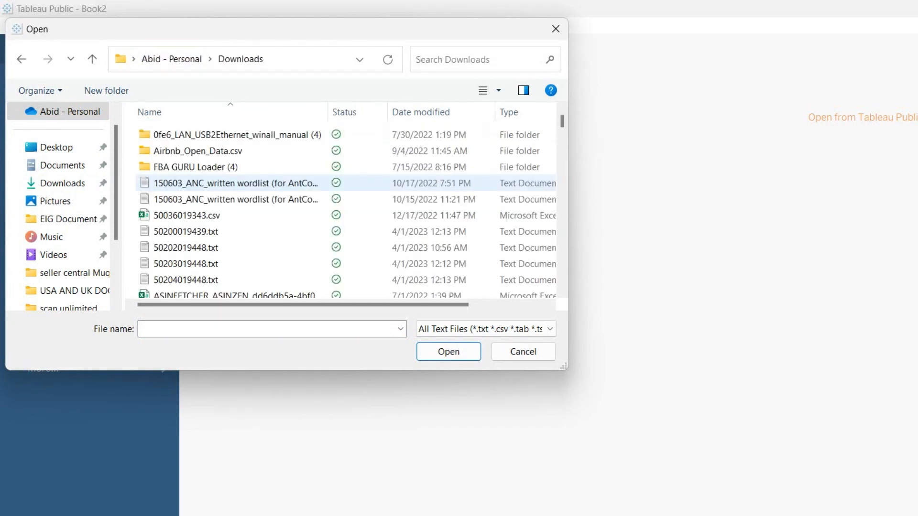
Pick Sample - Superstore (1).csv by typing 'sam' and accepting the suggestion
scroll(230, 200, down, 5)
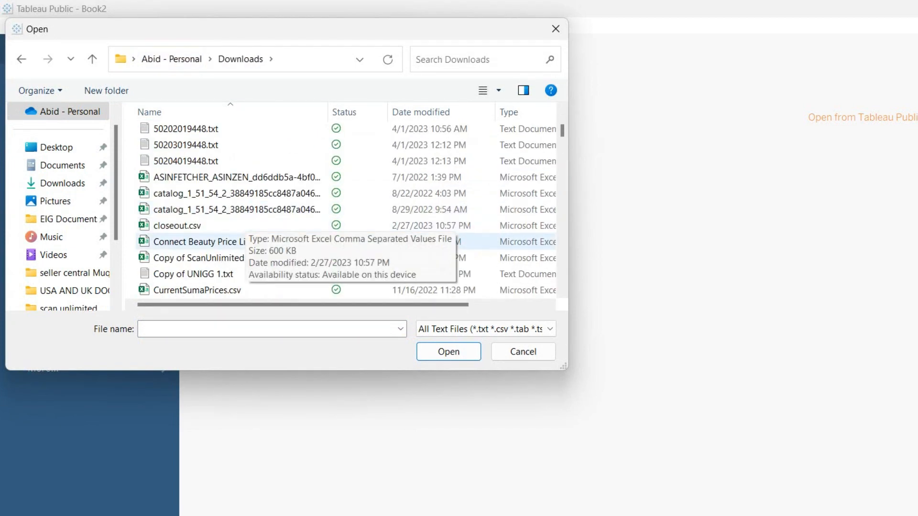
scroll(229, 274, down, 5)
scroll(229, 274, down, 6)
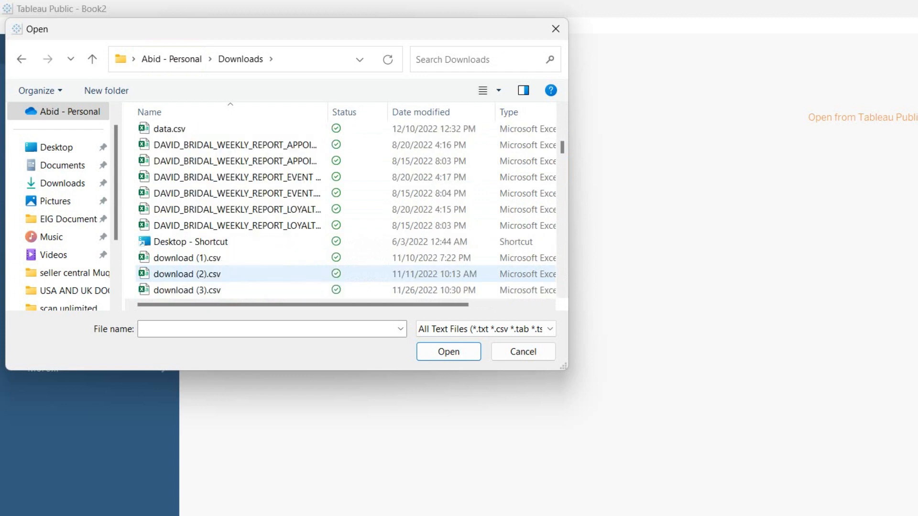
scroll(229, 274, down, 12)
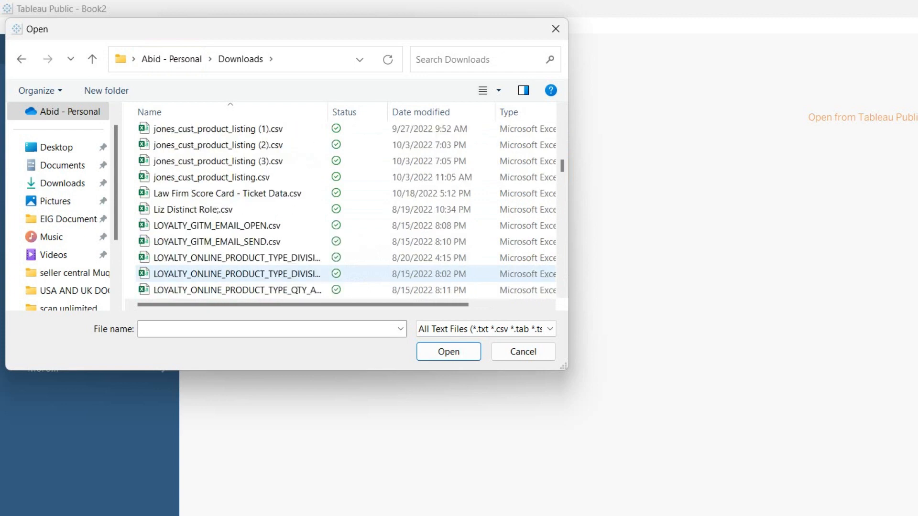
scroll(229, 274, down, 15)
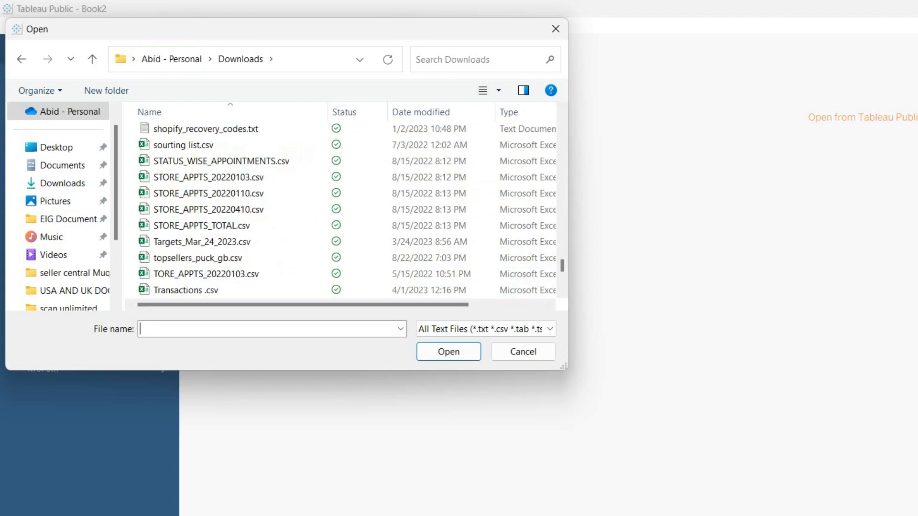
text(sam)
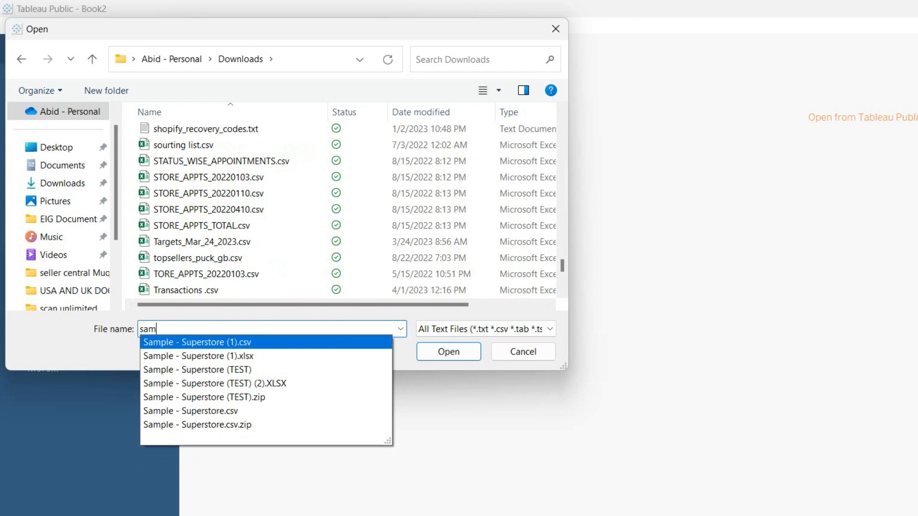
key(Return)
key(Return)
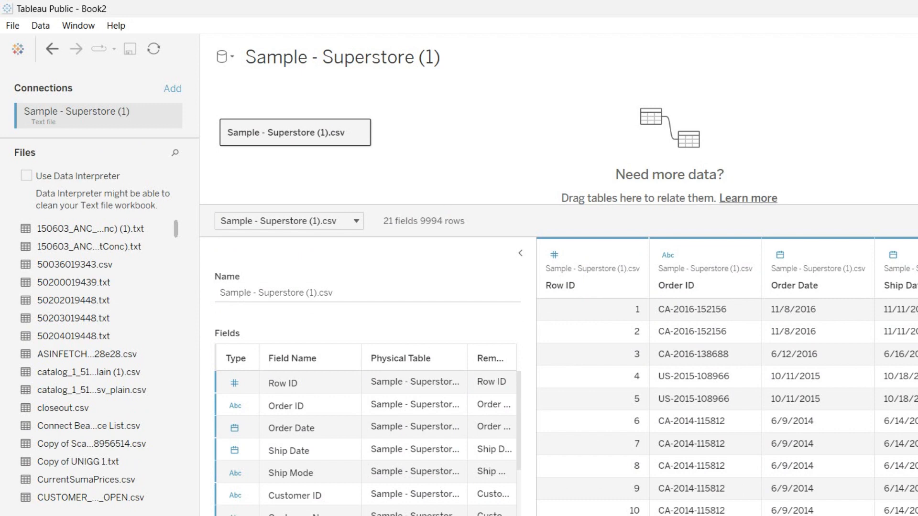
Narrow the Field Name column and widen the Remote Field Name column in the fields grid
scroll(334, 380, down, 1)
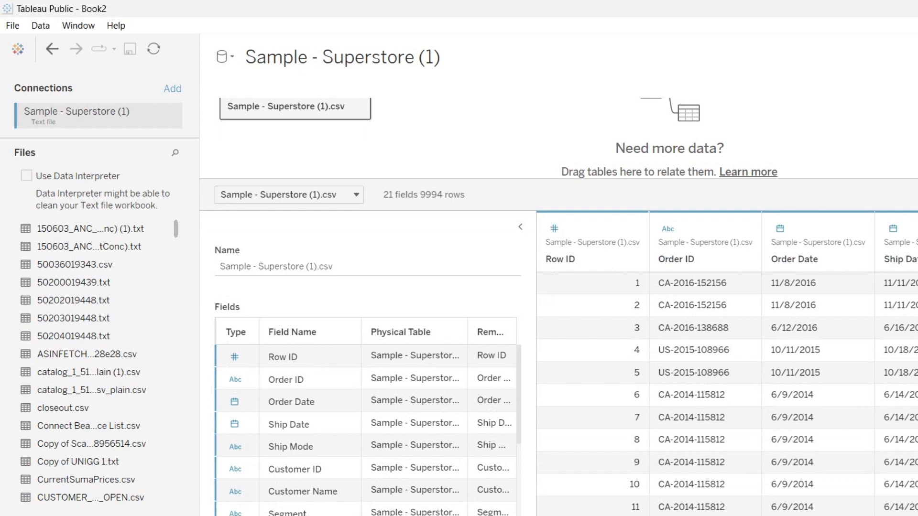
drag(361, 332, 329, 332)
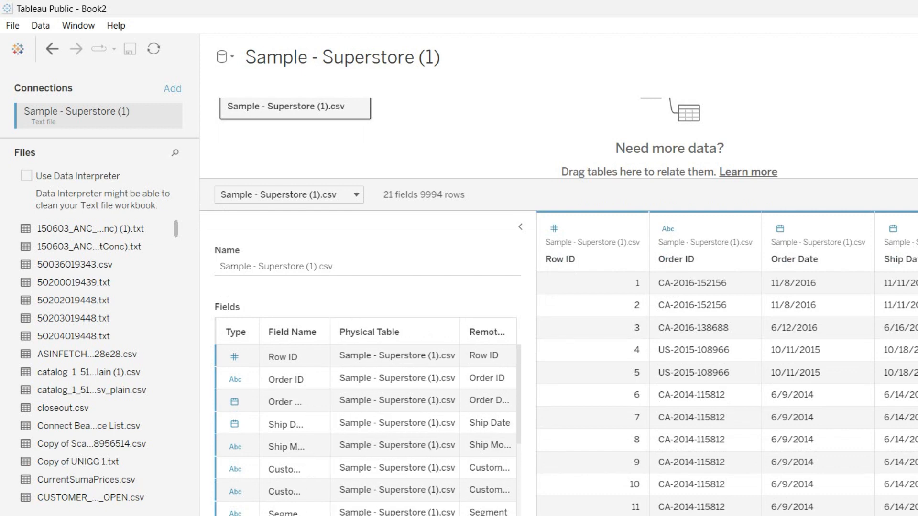
drag(460, 332, 408, 332)
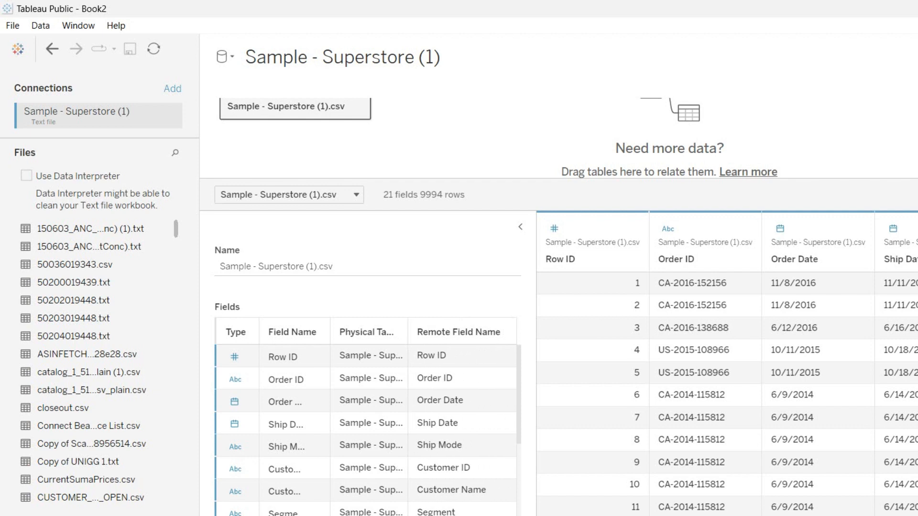
Scroll through the 21 fields and the 9994-row data preview to review them
scroll(366, 425, down, 5)
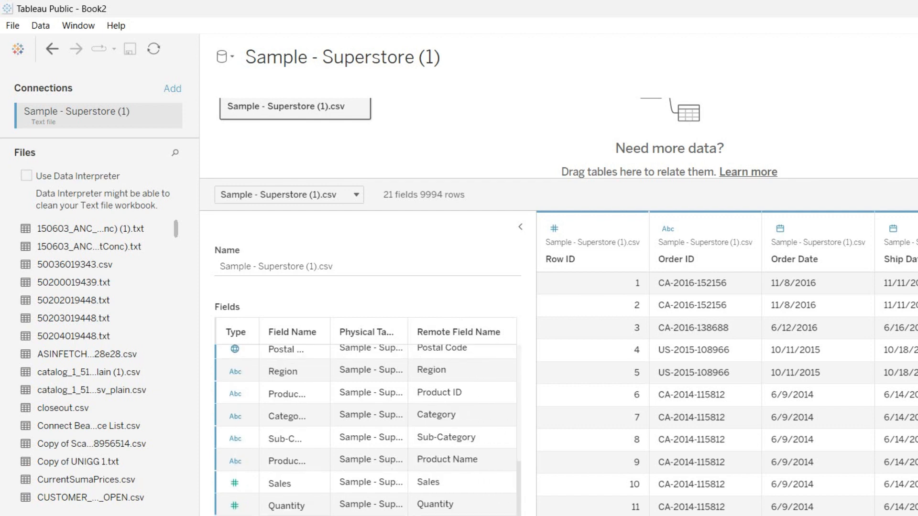
scroll(234, 383, up, 6)
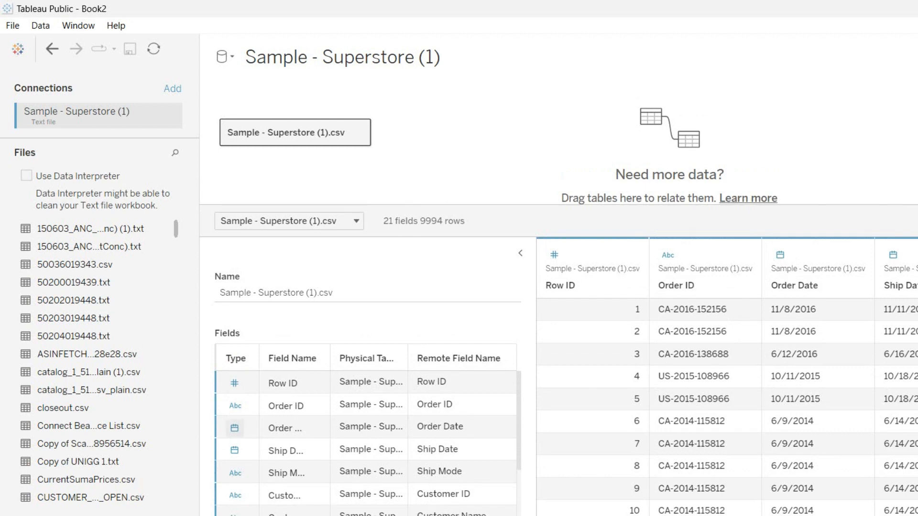
scroll(234, 459, down, 1)
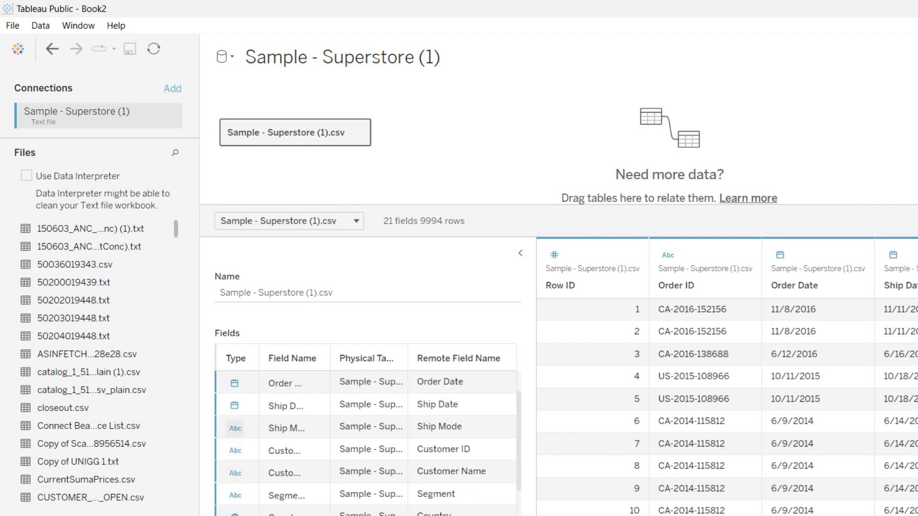
scroll(235, 428, down, 2)
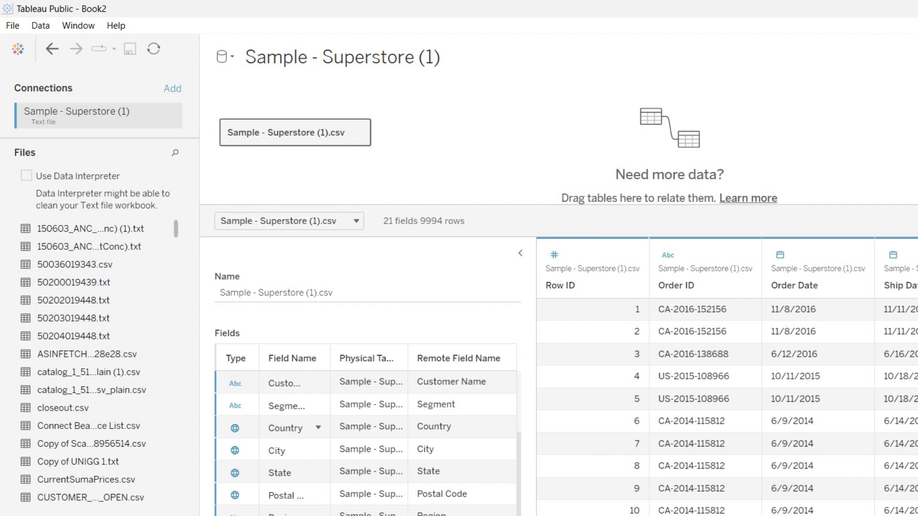
scroll(318, 427, down, 4)
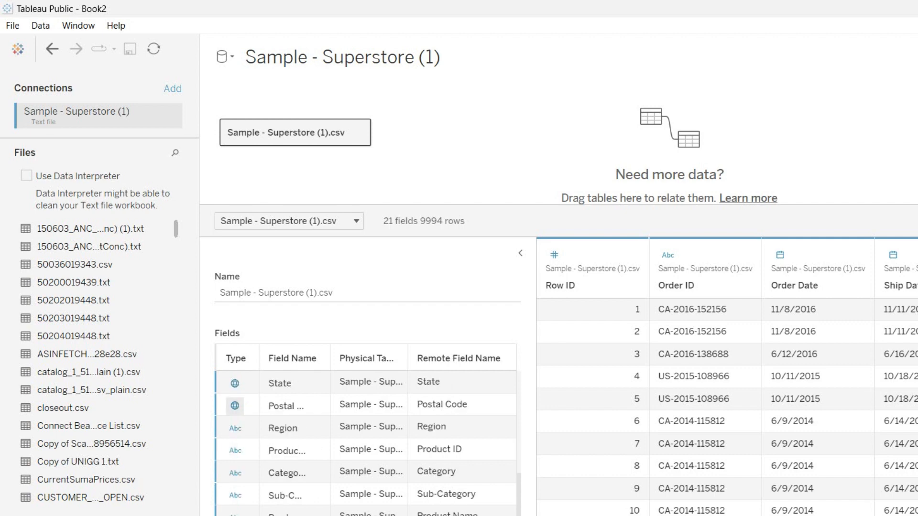
scroll(234, 405, down, 1)
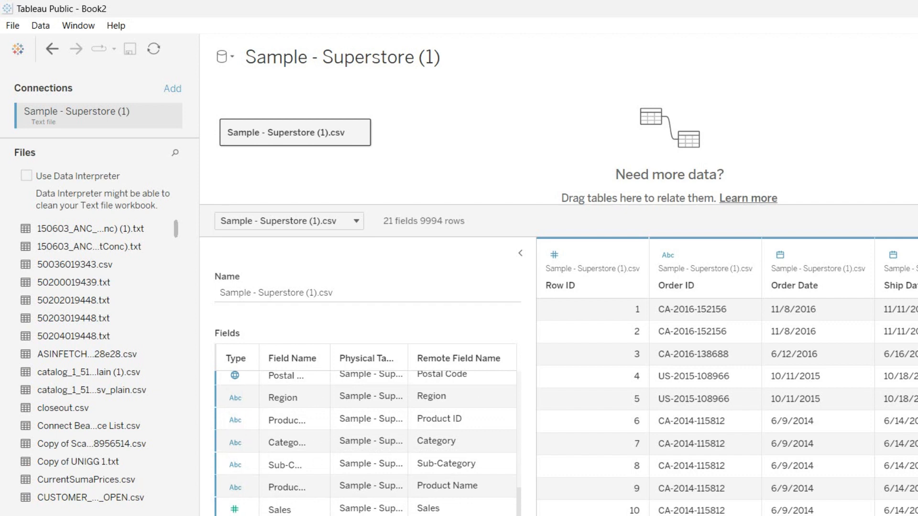
scroll(235, 504, down, 1)
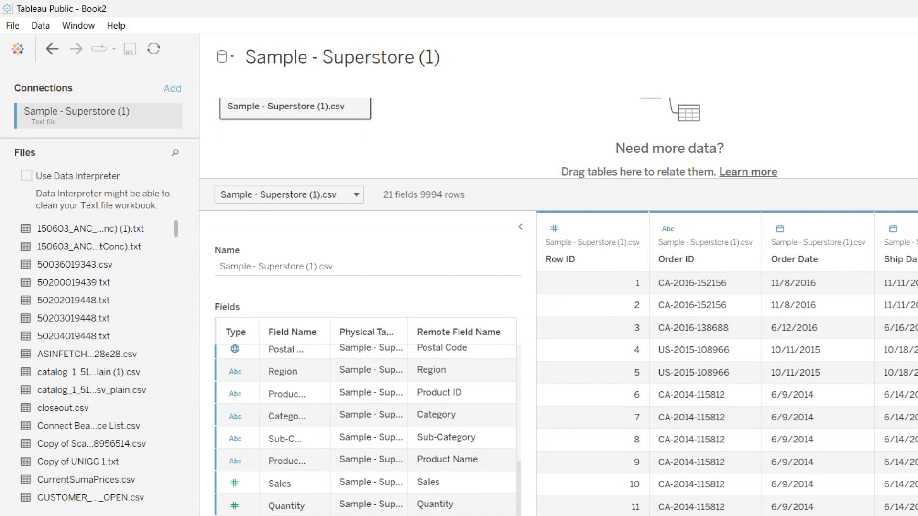
scroll(726, 363, right, 20)
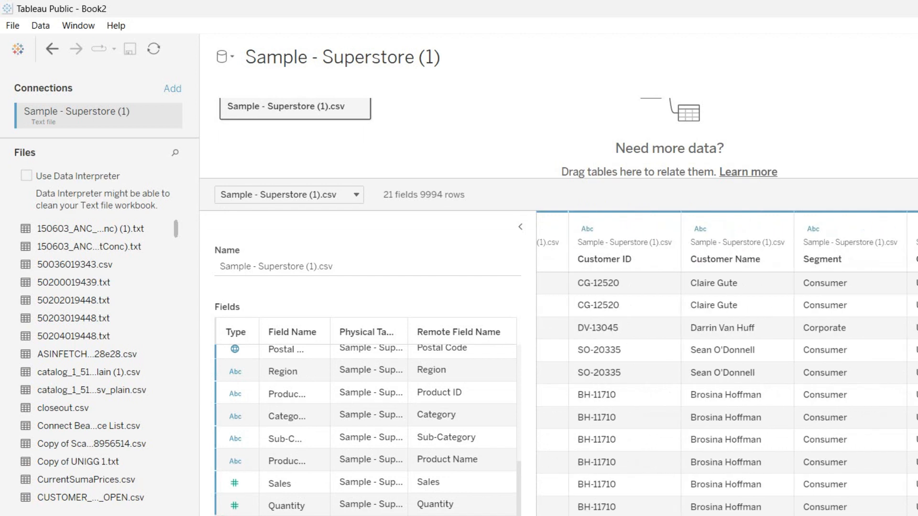
scroll(727, 363, left, 20)
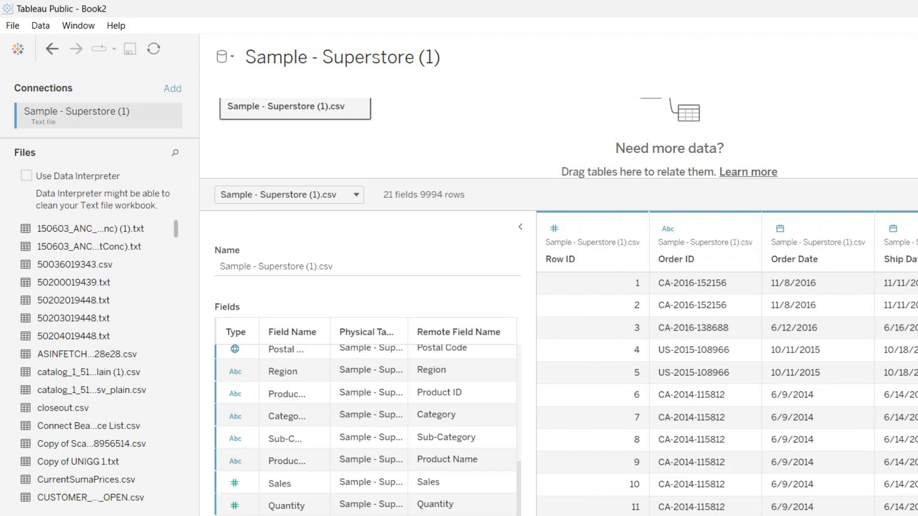
scroll(296, 416, up, 3)
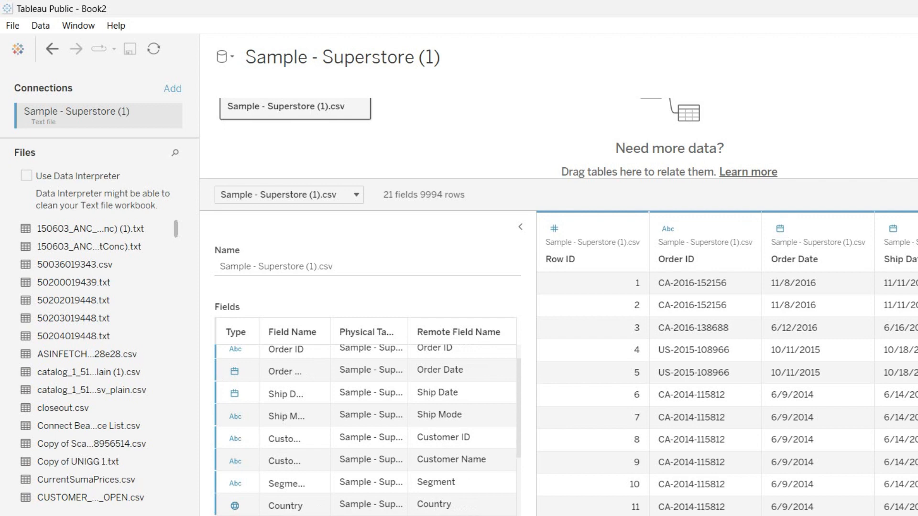
scroll(727, 364, right, 5)
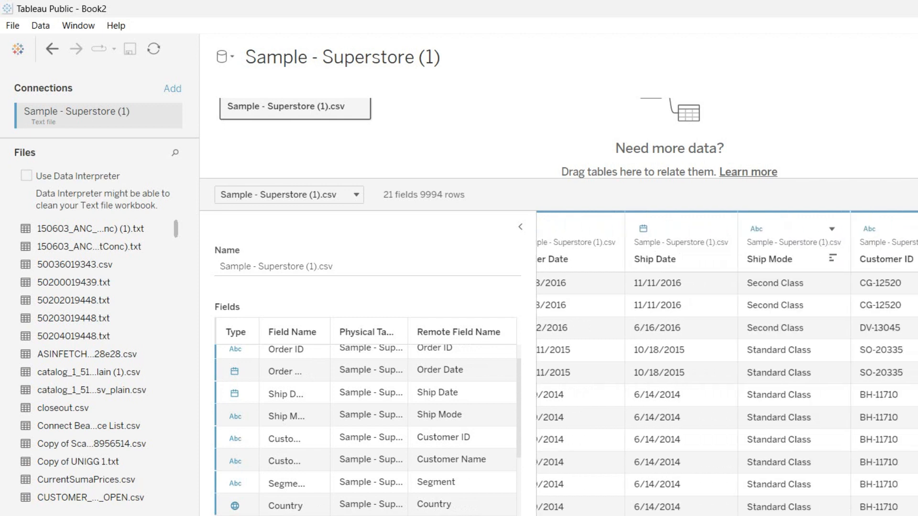
Inspect the Ship Mode column's options without changes, then scroll through the remaining preview columns
click(792, 246)
click(832, 229)
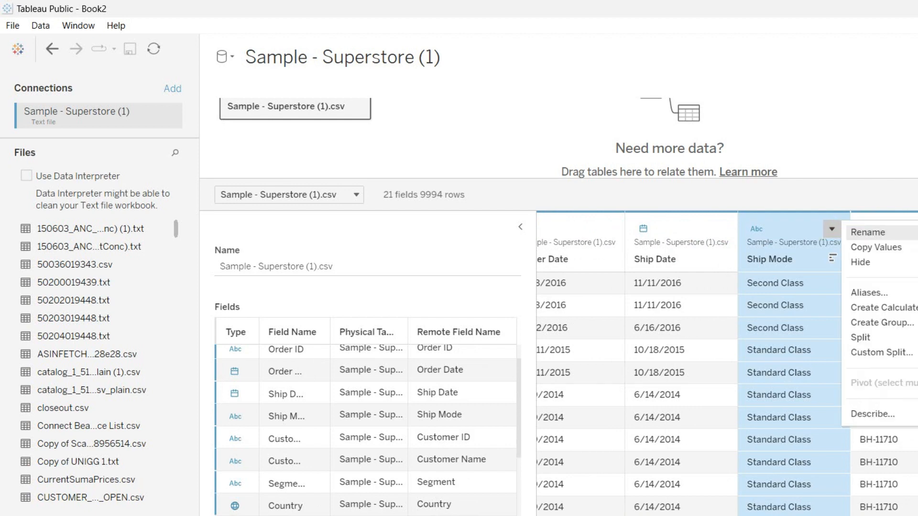
click(794, 306)
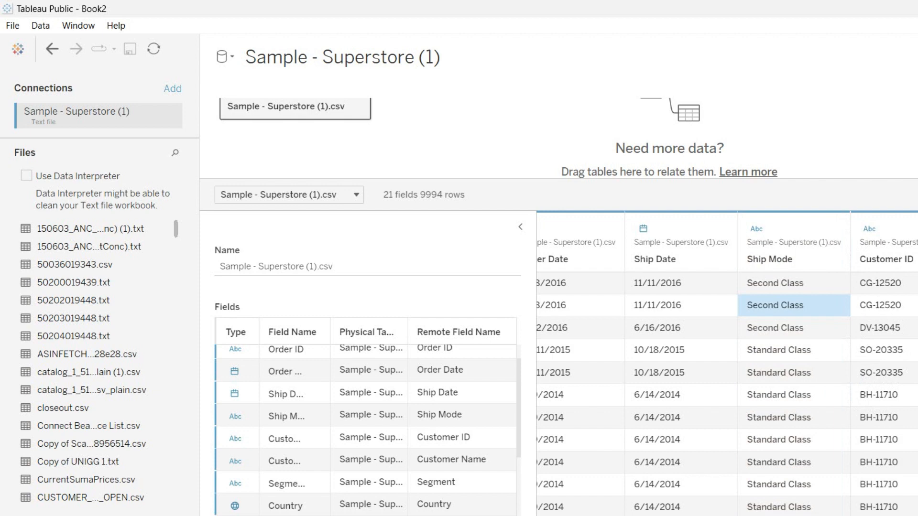
key(Escape)
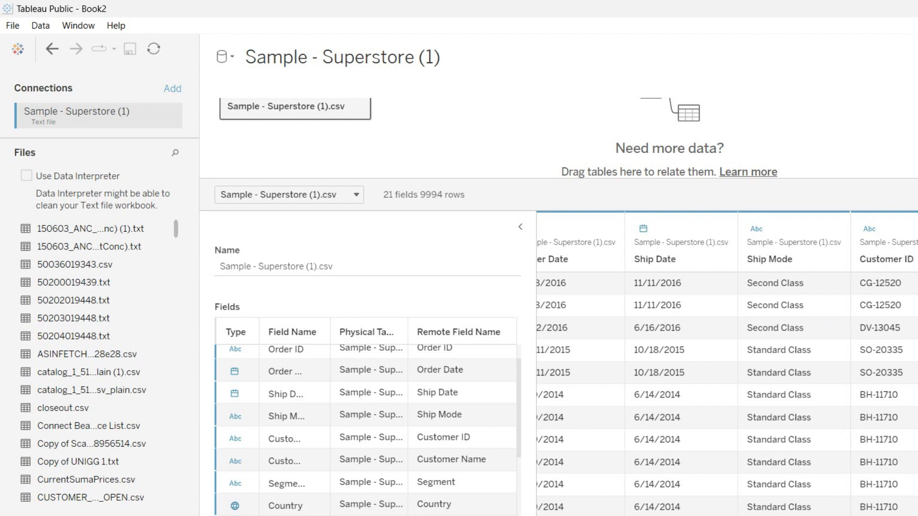
scroll(726, 363, right, 10)
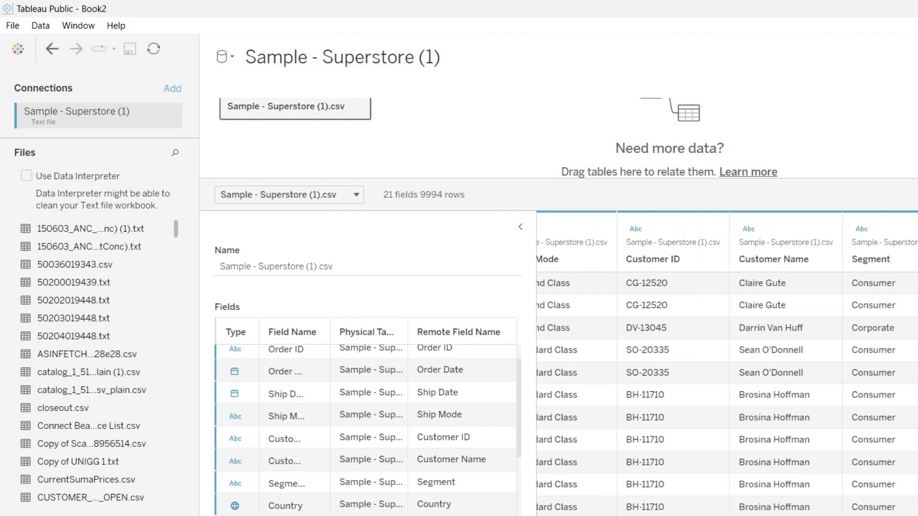
scroll(727, 363, right, 15)
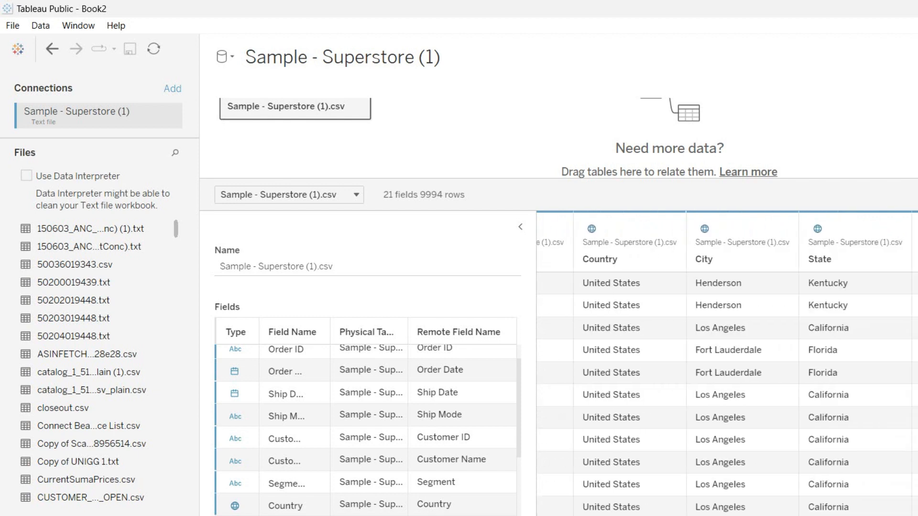
scroll(727, 363, right, 5)
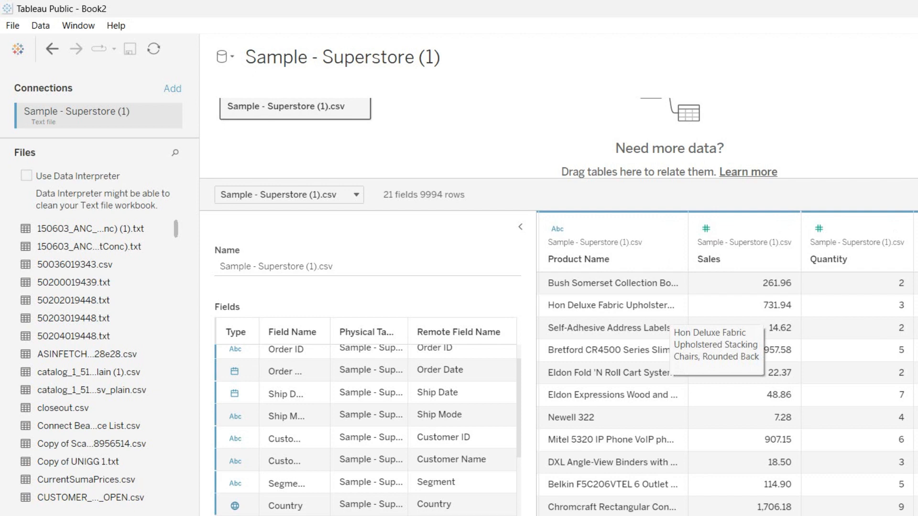
scroll(96, 363, down, 15)
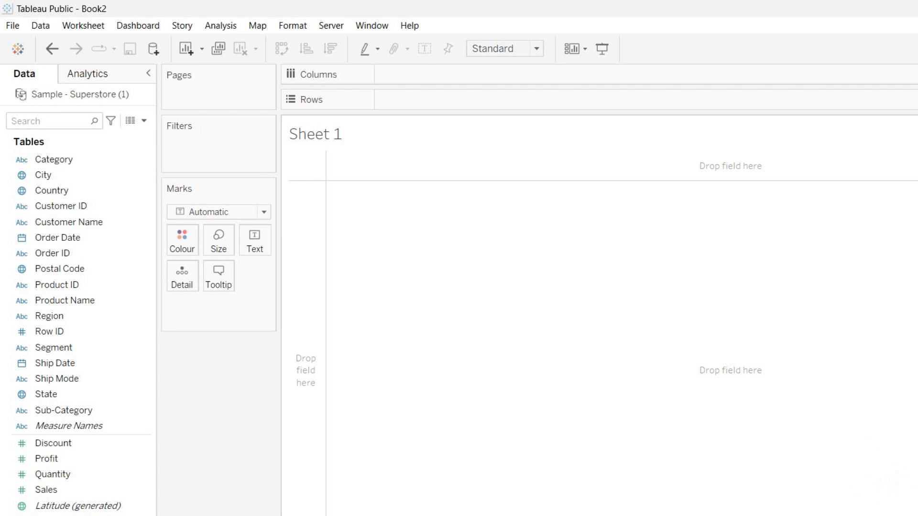
Name the sheet Sales by Region, leaving the mark type on Automatic
key(Return)
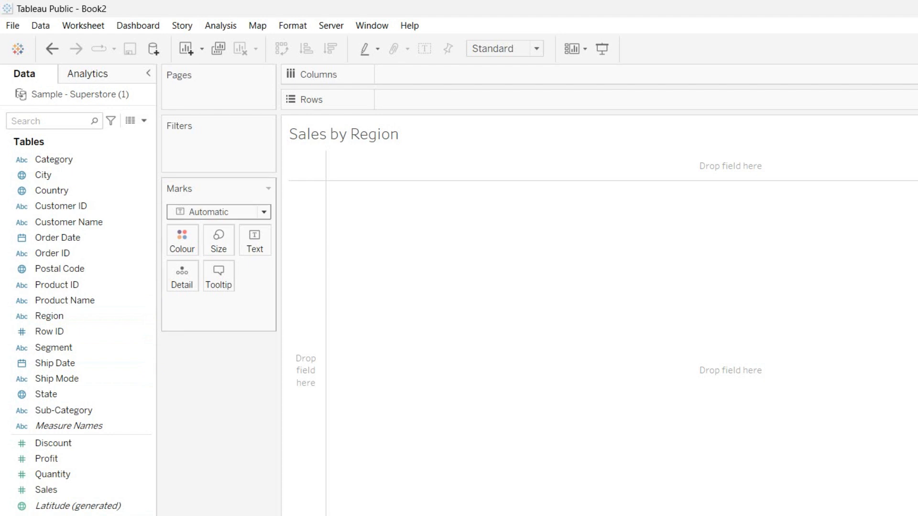
click(264, 212)
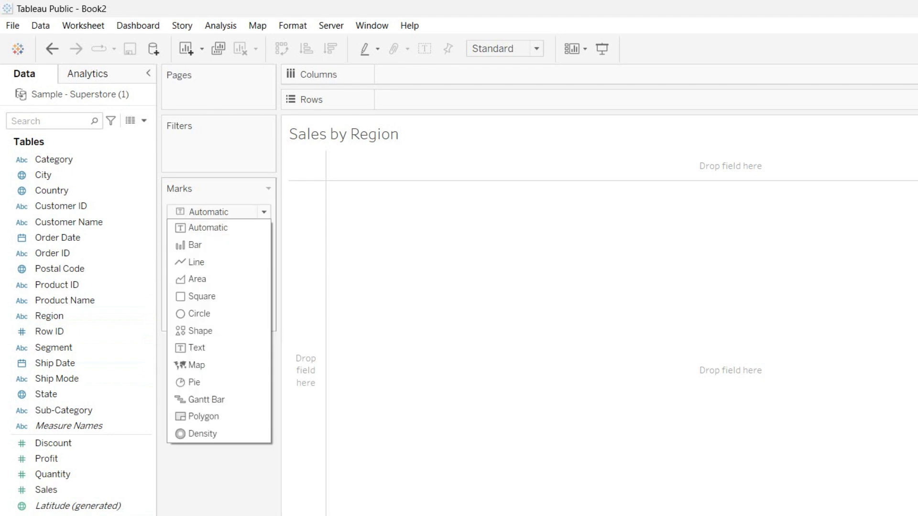
click(373, 411)
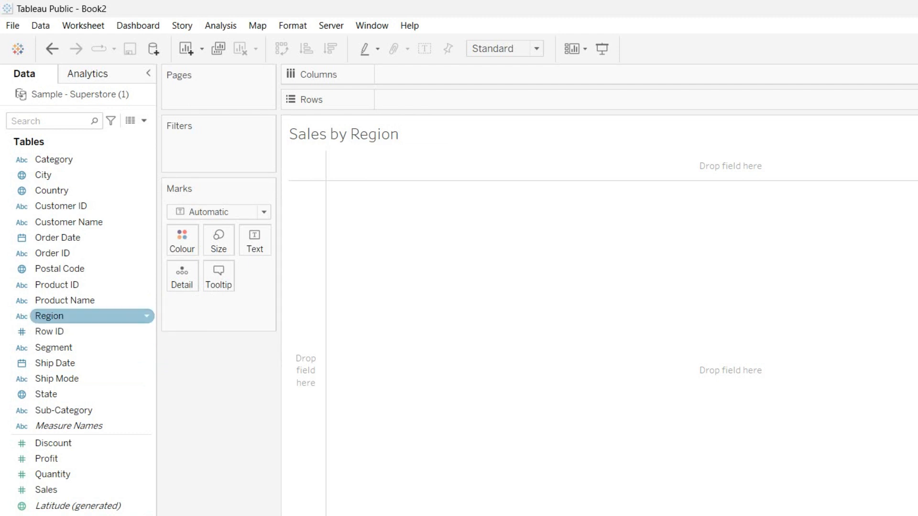
Put Region on Rows and SUM(Sales) on Columns, producing the region pie with West at 725,458
drag(49, 316, 406, 99)
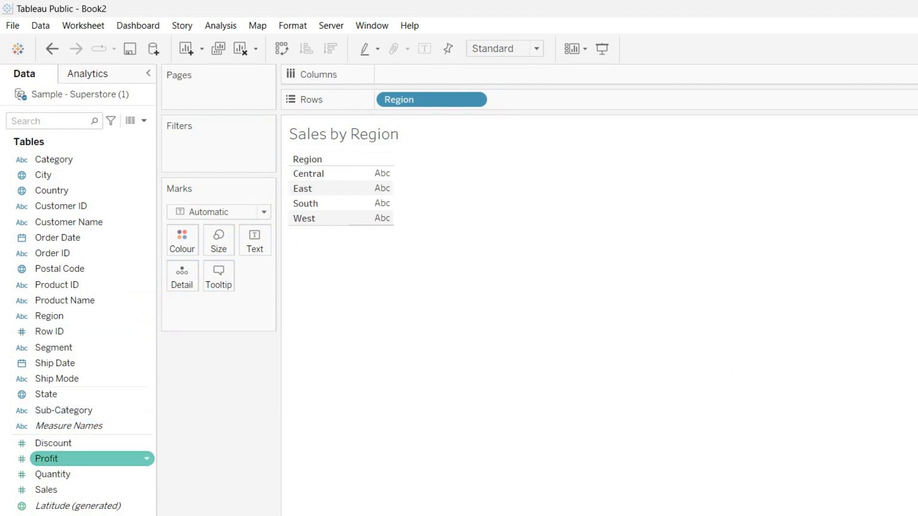
drag(72, 489, 471, 74)
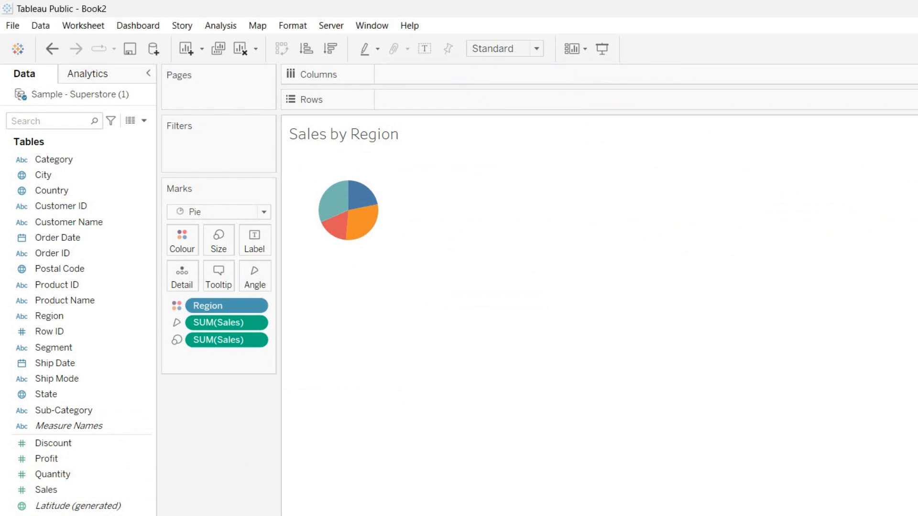
mouse_move(334, 207)
click(334, 203)
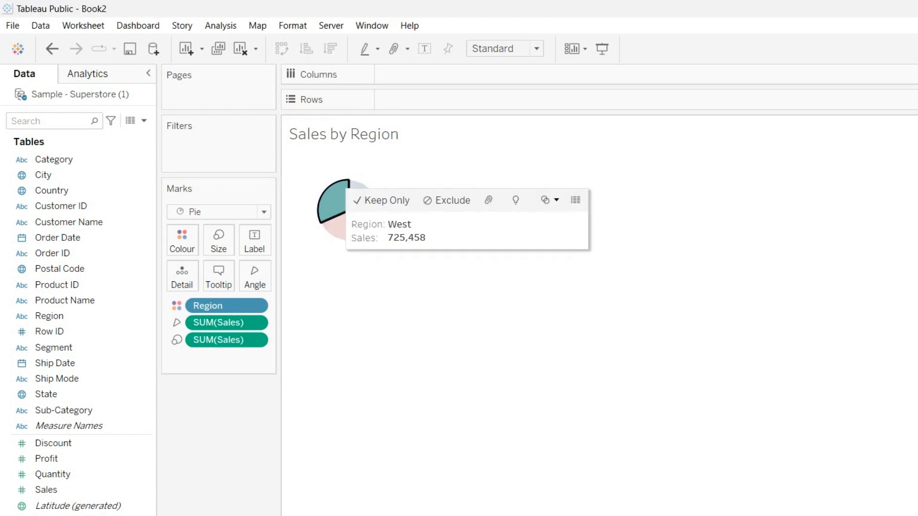
click(337, 200)
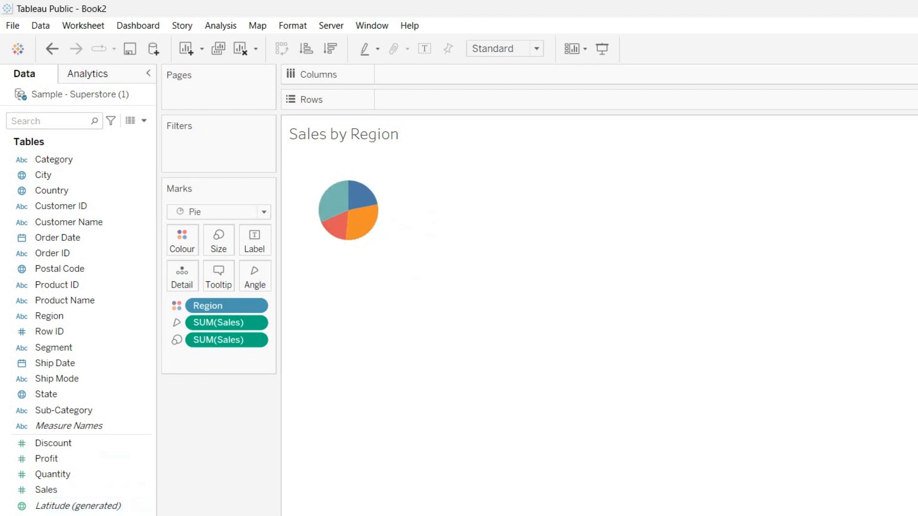
Duplicate the Sales by Region sheet and name the copy Sales by State
right_click(126, 515)
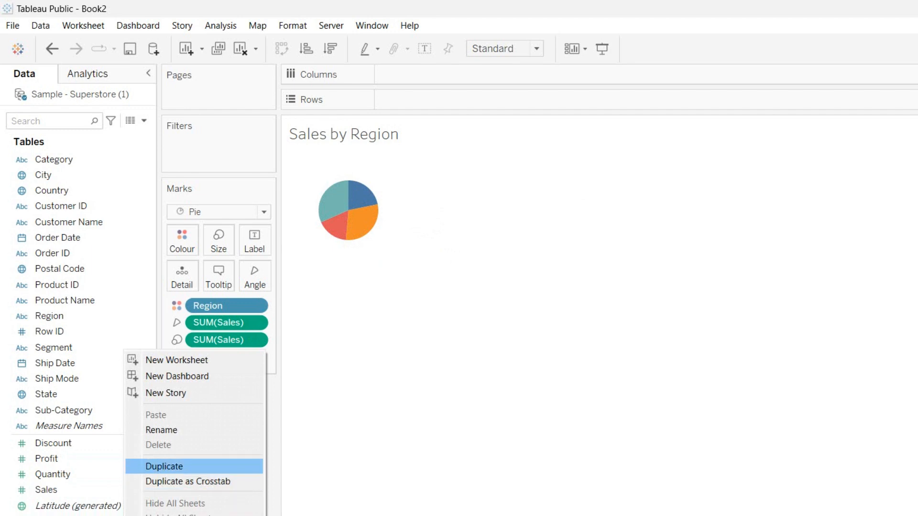
click(165, 466)
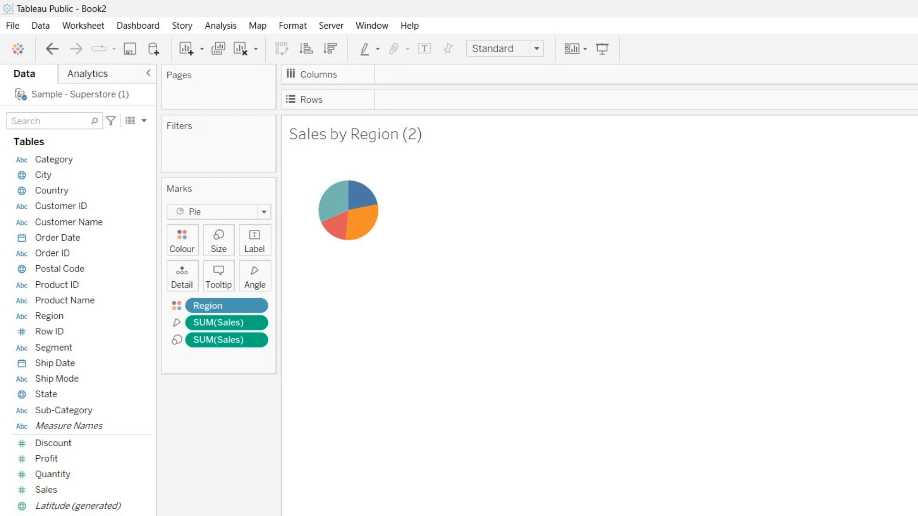
key(Return)
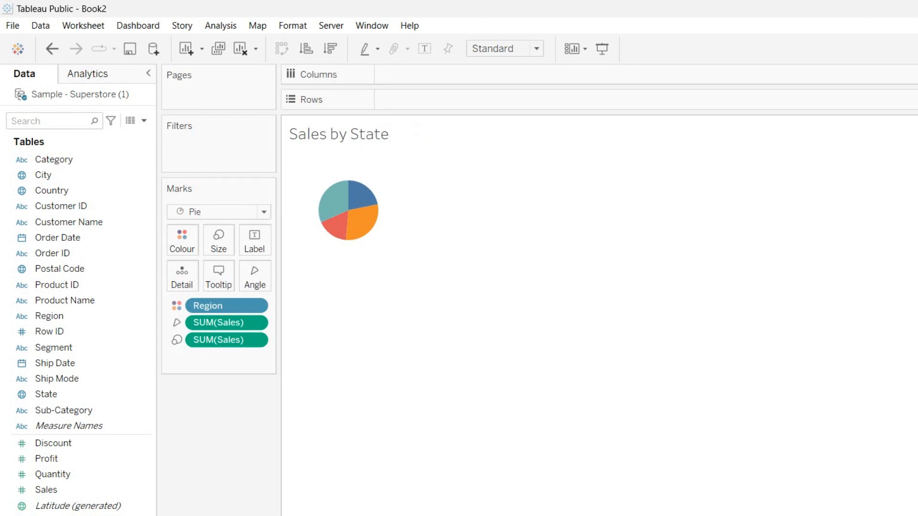
click(362, 198)
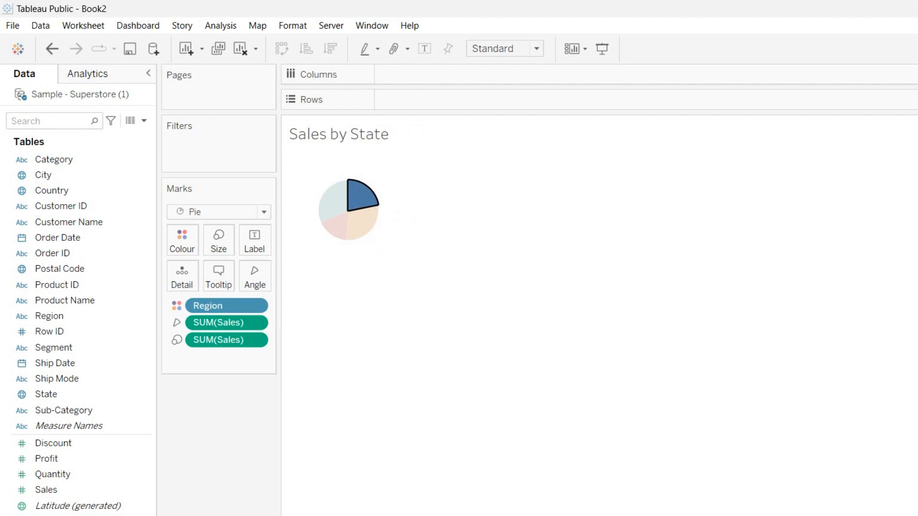
click(363, 199)
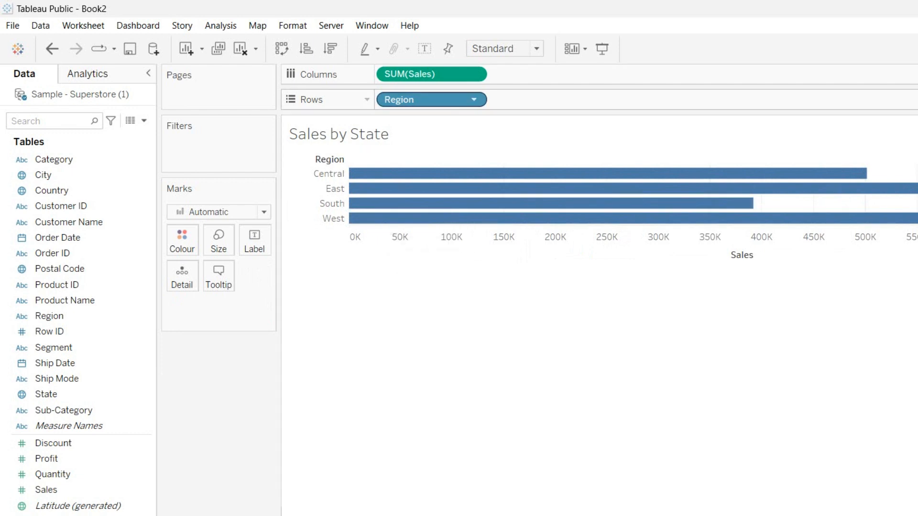
Replace Region with State in the view to make a US map shaded by sales
click(474, 99)
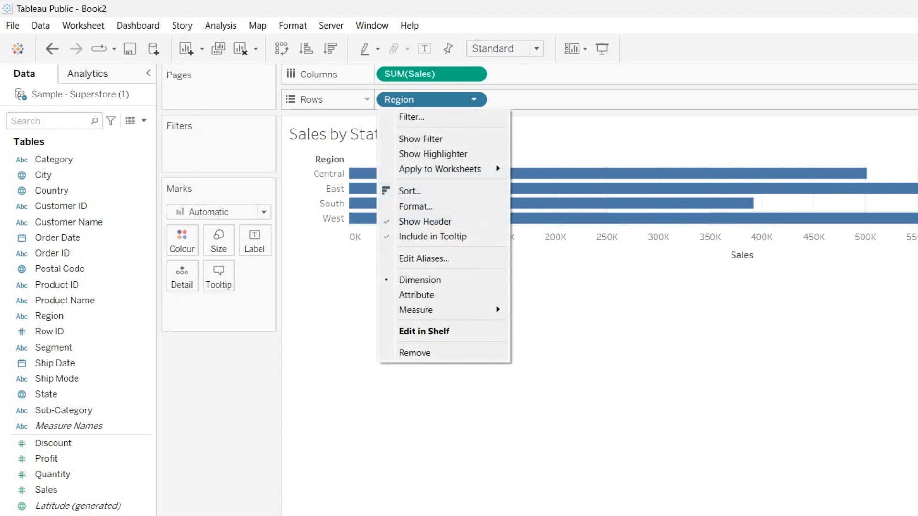
click(414, 353)
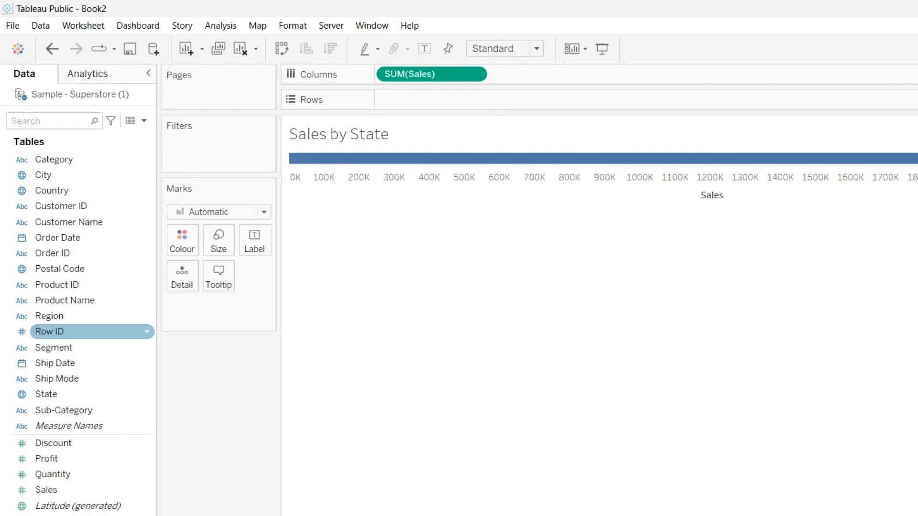
drag(46, 394, 392, 99)
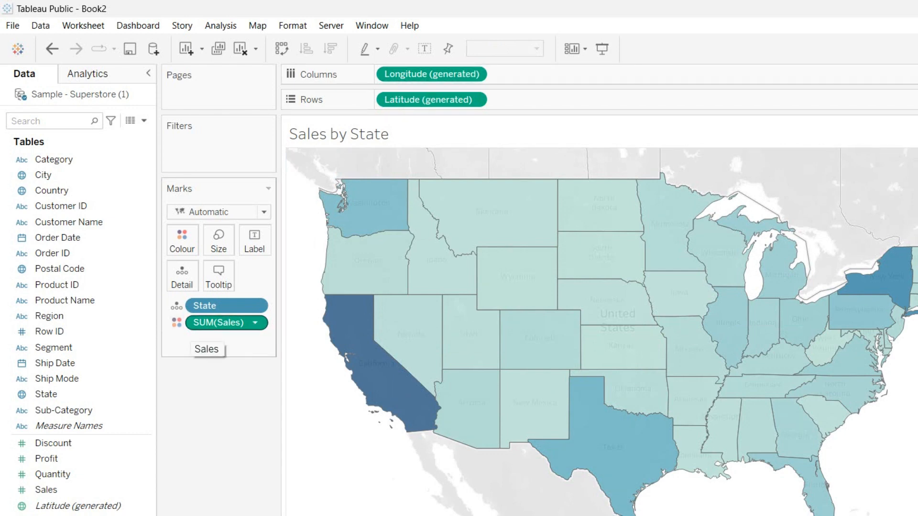
Open the Colour settings for SUM(Sales), showing 80% opacity and automatic border and halo
click(176, 322)
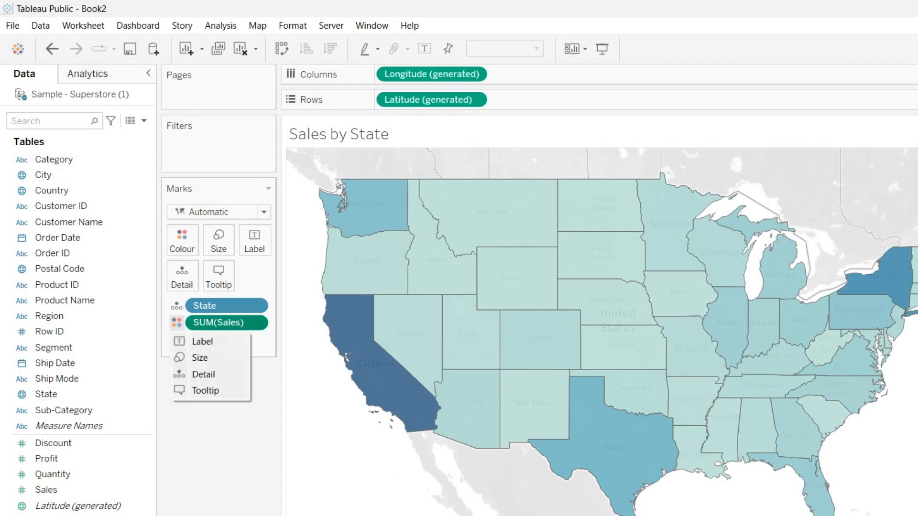
click(182, 240)
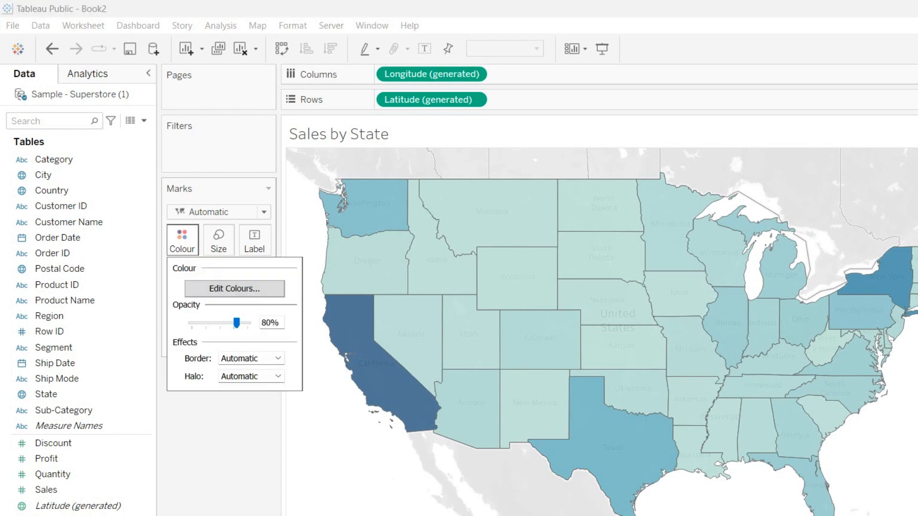
Edit the Sales colours to five stepped Red-Green-Gold Diverging shades and apply them
click(234, 288)
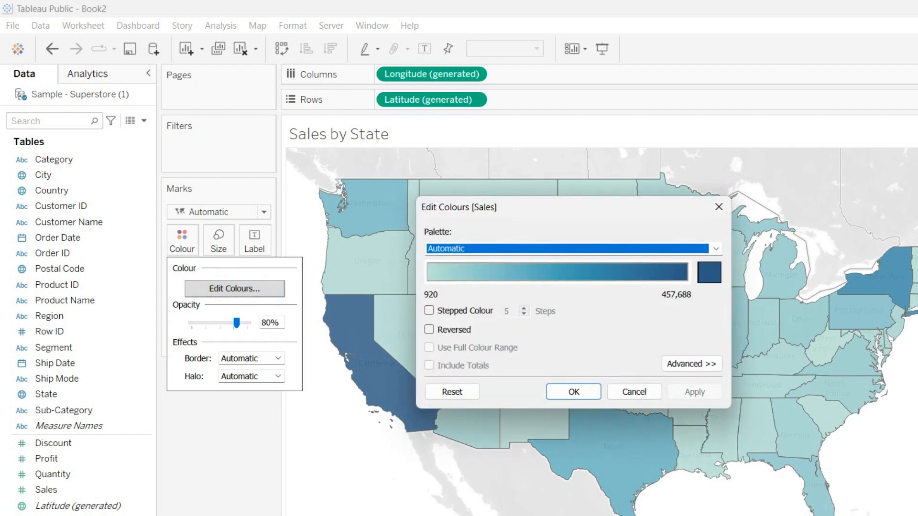
click(430, 310)
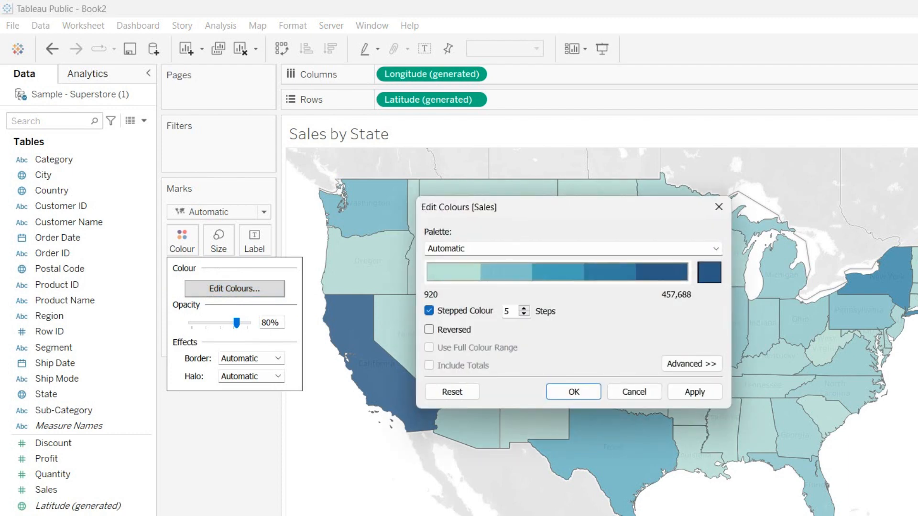
click(429, 329)
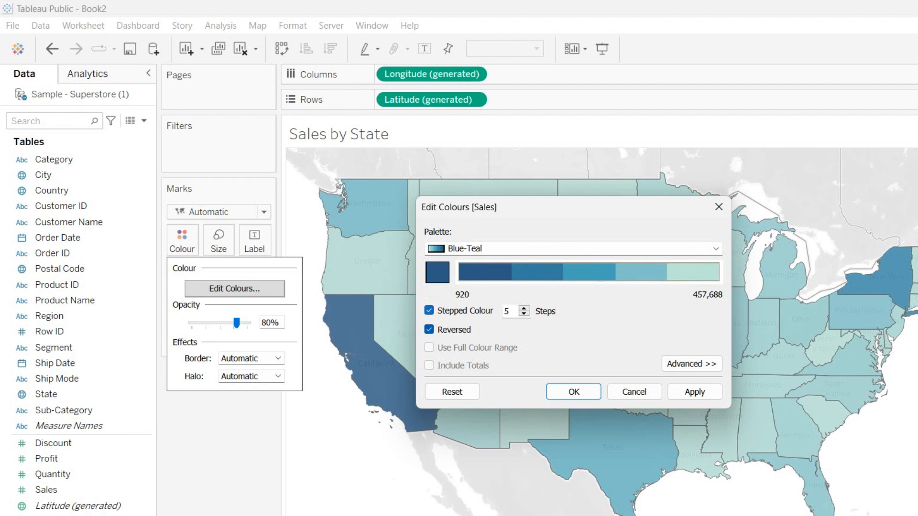
click(429, 330)
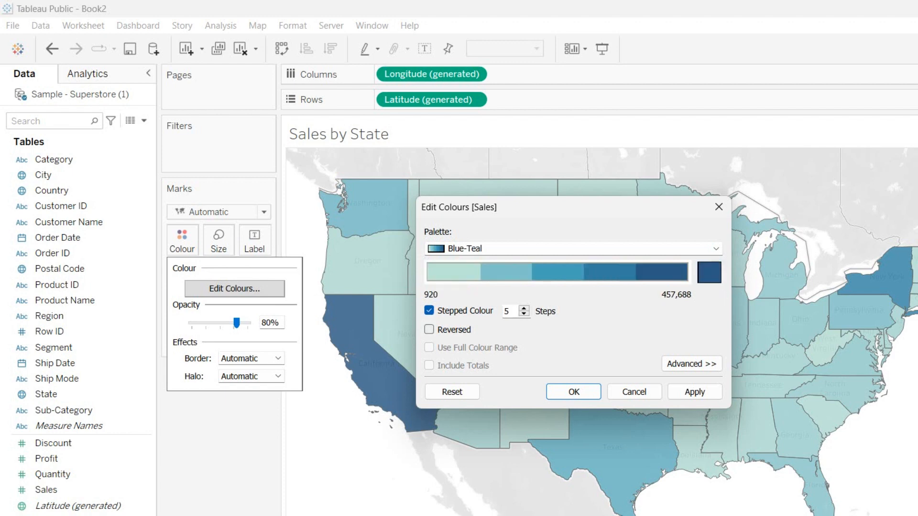
click(715, 249)
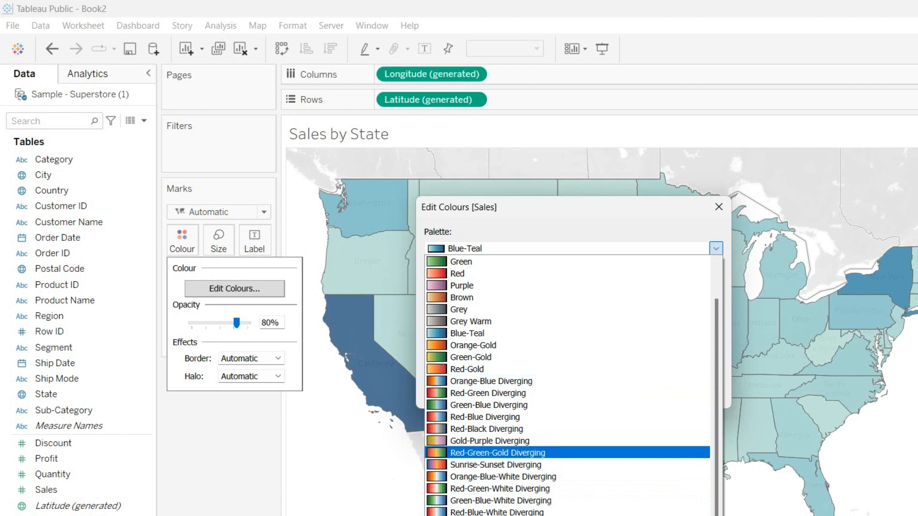
click(521, 453)
click(573, 392)
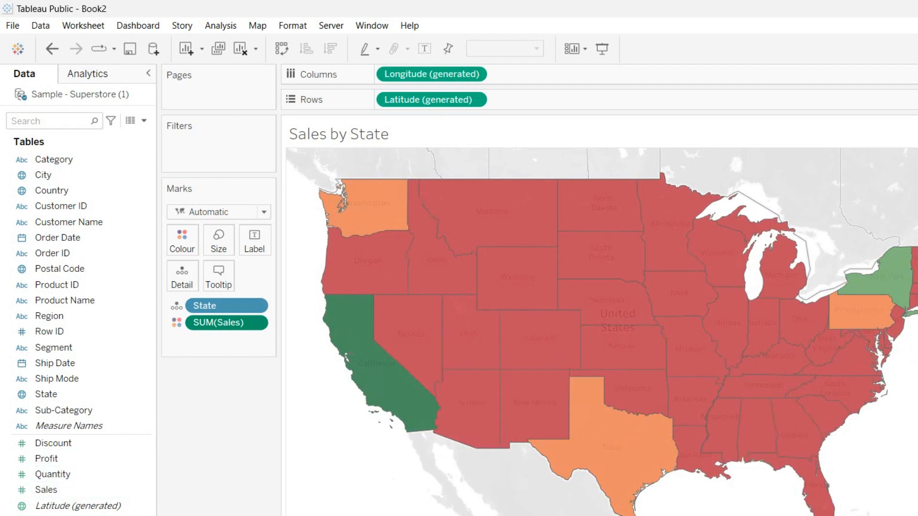
right_click(211, 515)
Duplicate the map as Sales by City and remove the State field from the view
click(248, 454)
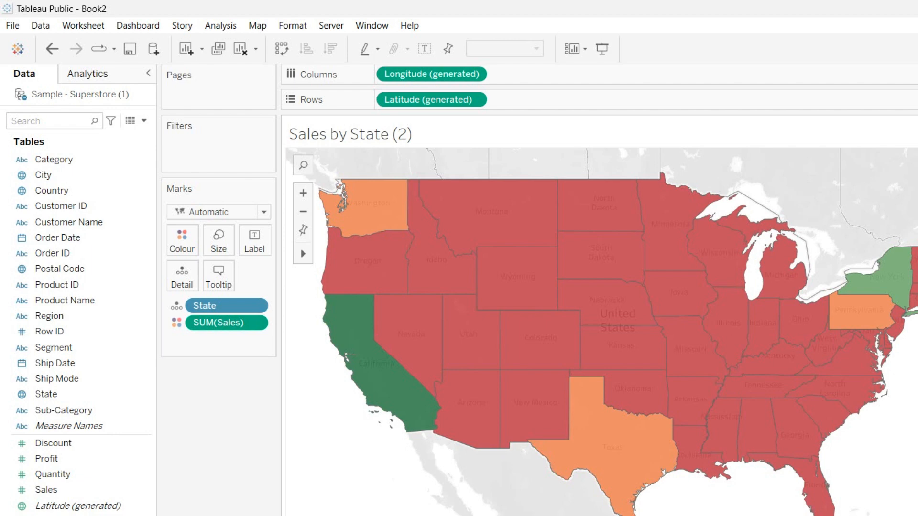
key(Return)
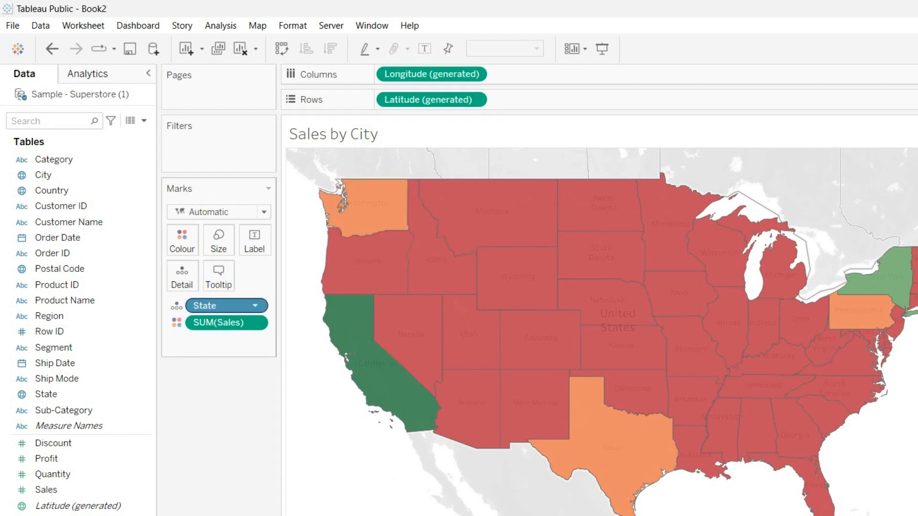
click(255, 305)
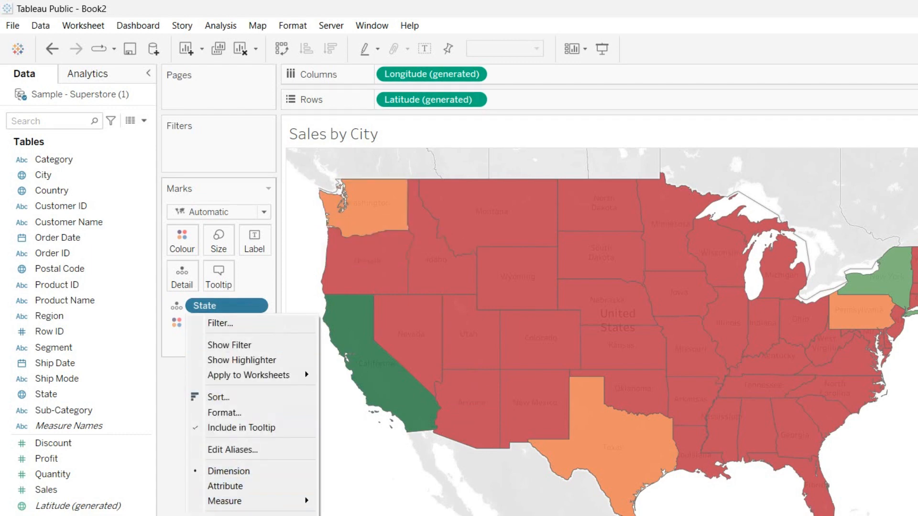
click(210, 513)
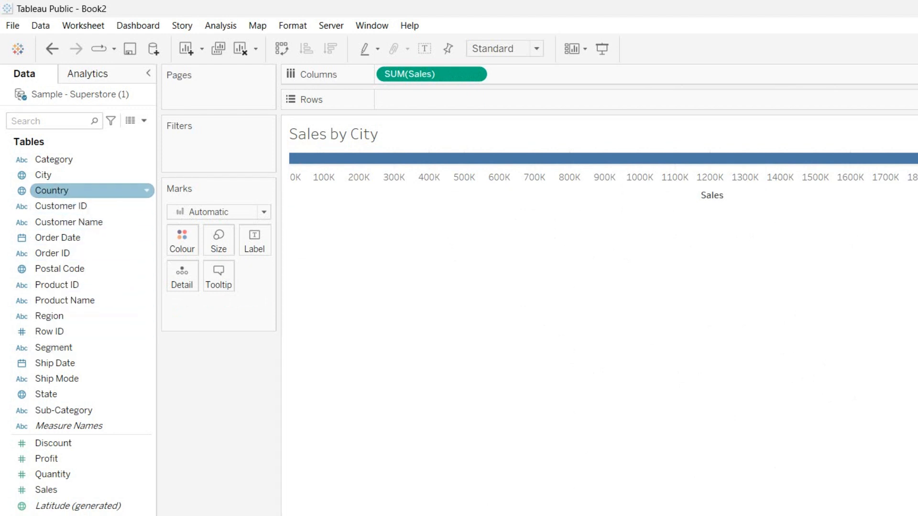
Add City to the view and keep the SUM(Sales) colour palette on the city dots
drag(43, 175, 409, 101)
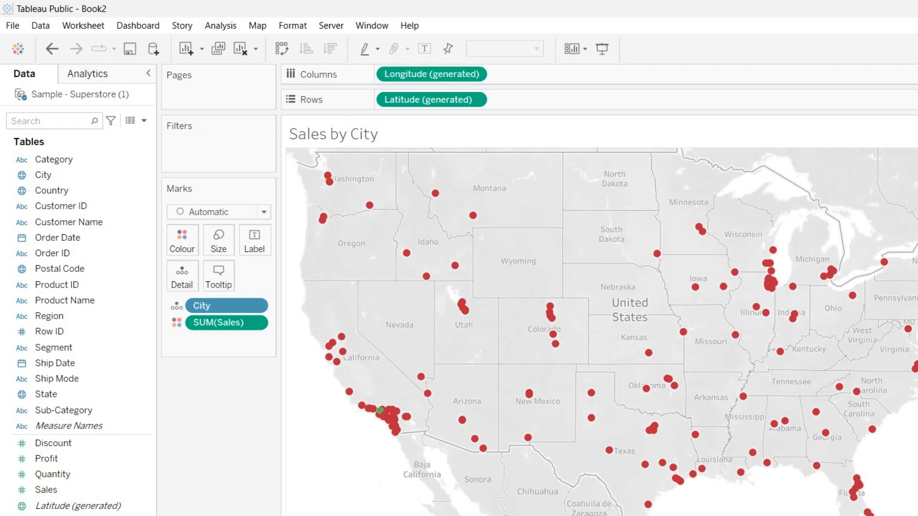
mouse_move(421, 377)
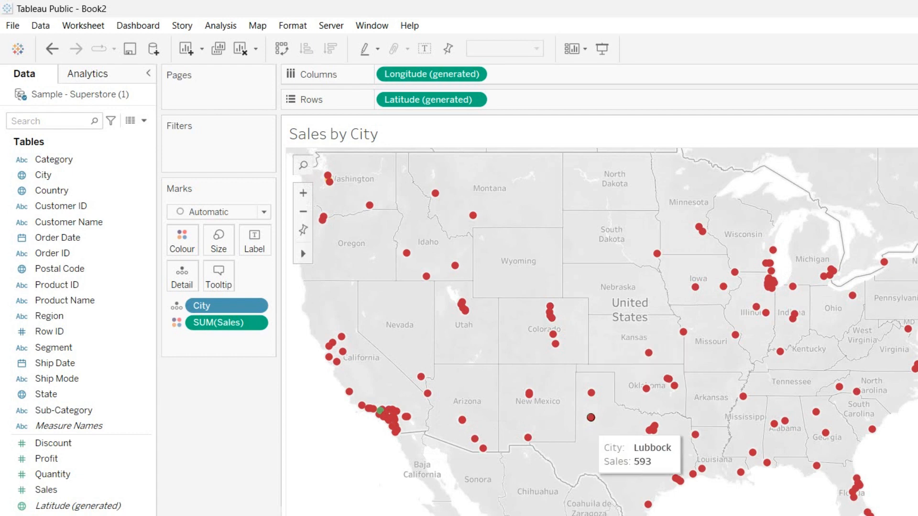
mouse_move(342, 352)
click(176, 323)
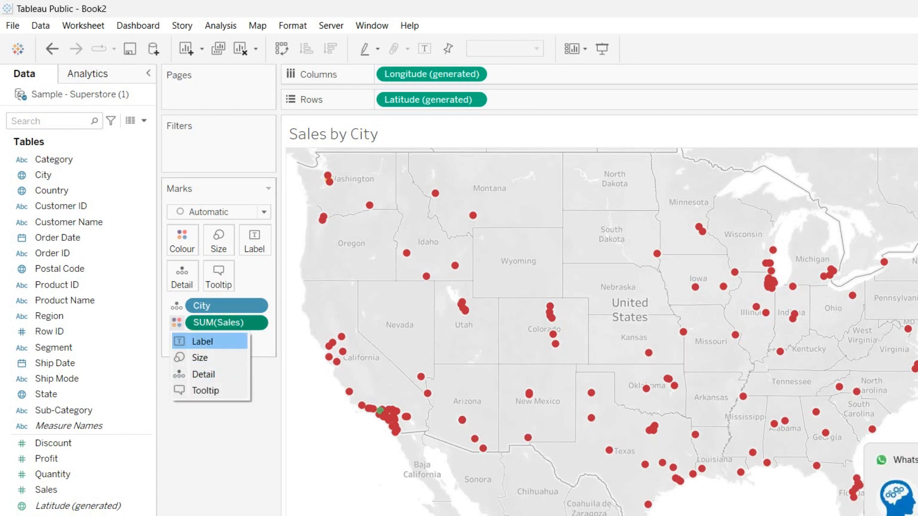
click(182, 240)
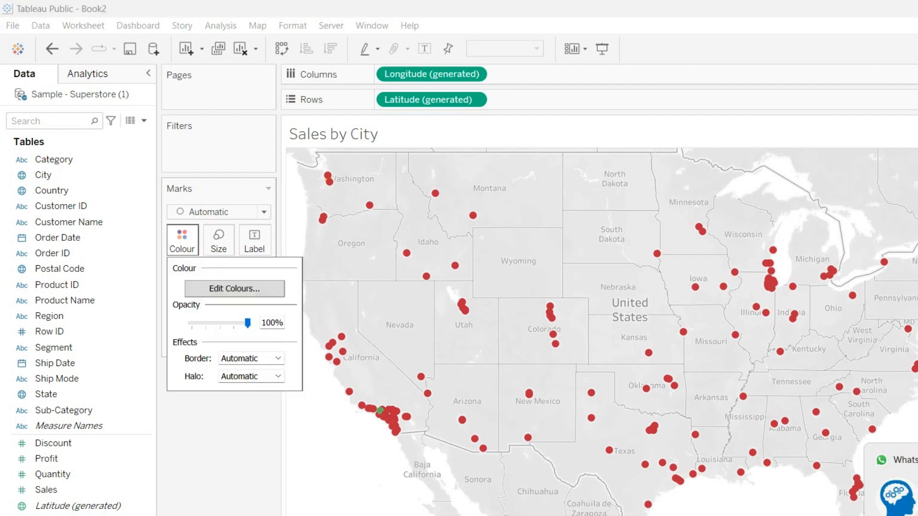
click(235, 289)
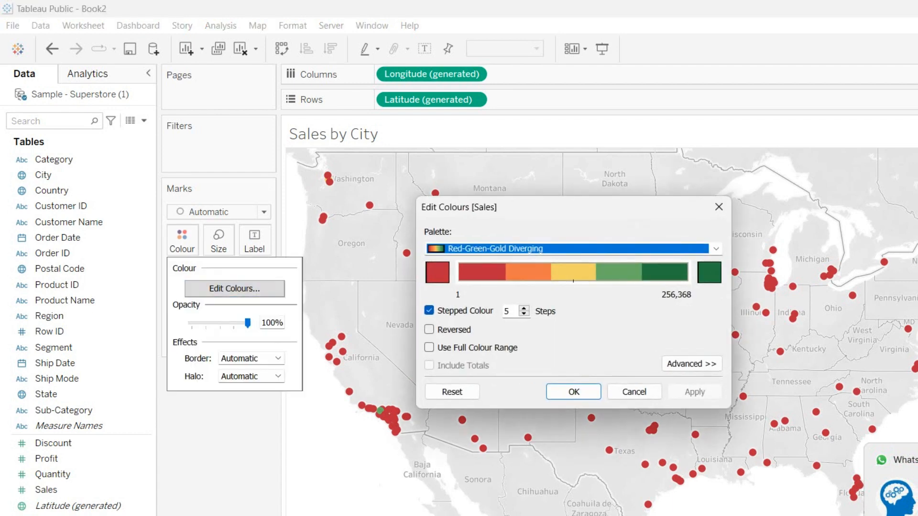
click(573, 392)
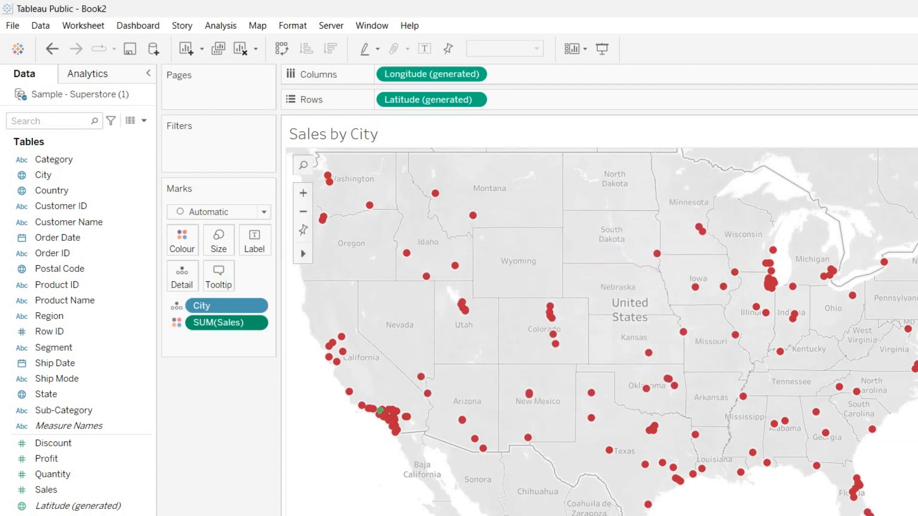
Select the southeastern cities, then clear the selection so every dot shows fully
mouse_move(381, 410)
drag(780, 389, 914, 511)
scroll(669, 369, down, 3)
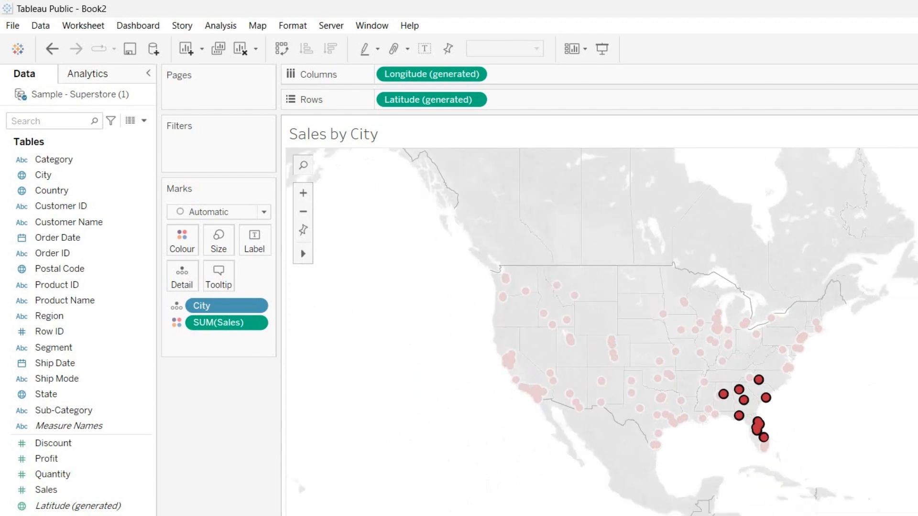
click(695, 329)
click(642, 328)
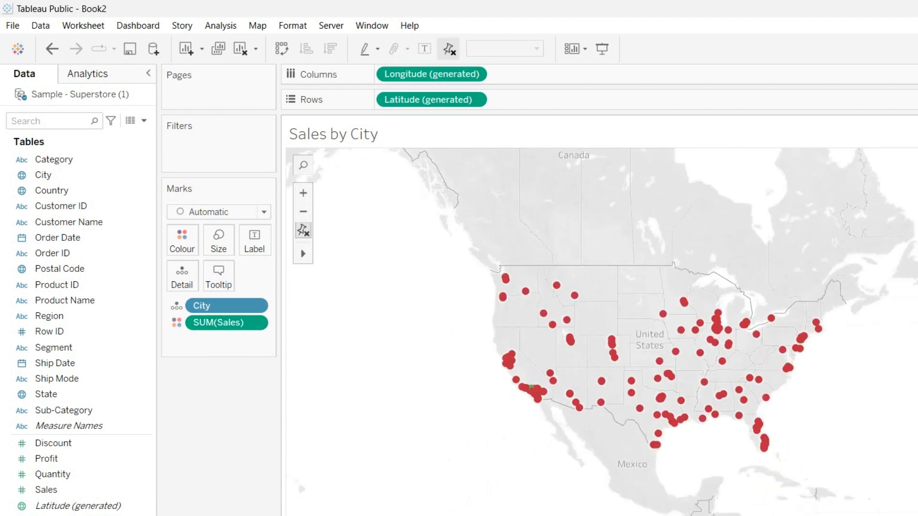
scroll(641, 327, down, 3)
scroll(641, 327, up, 3)
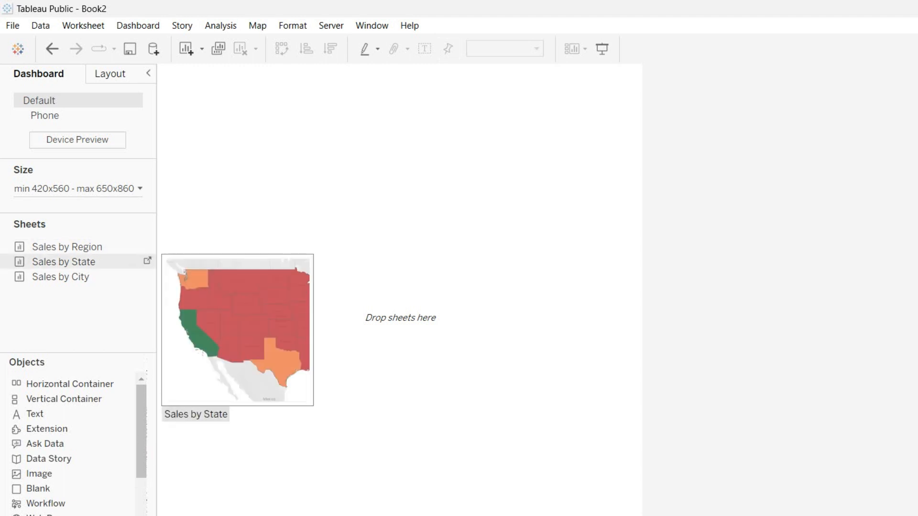
Place Sales by Region on top, with Sales by State and Sales by City side by side below
drag(67, 247, 401, 318)
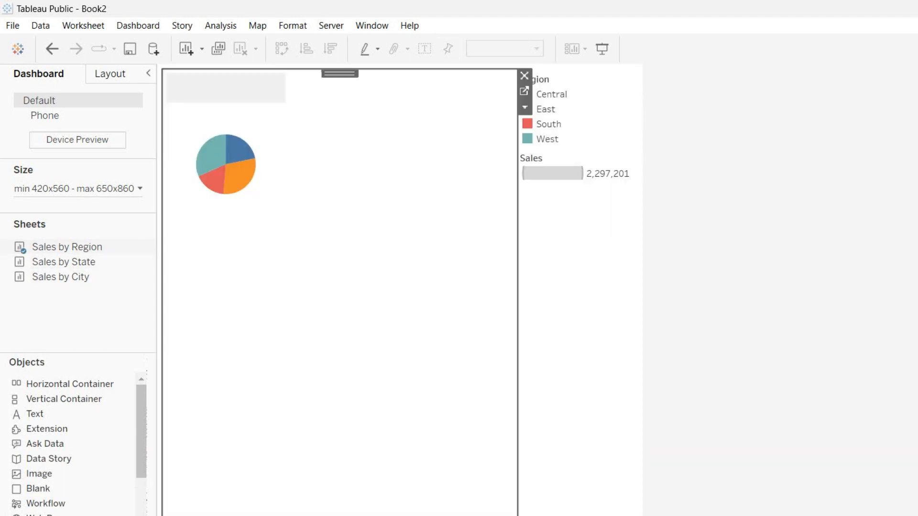
drag(63, 262, 277, 411)
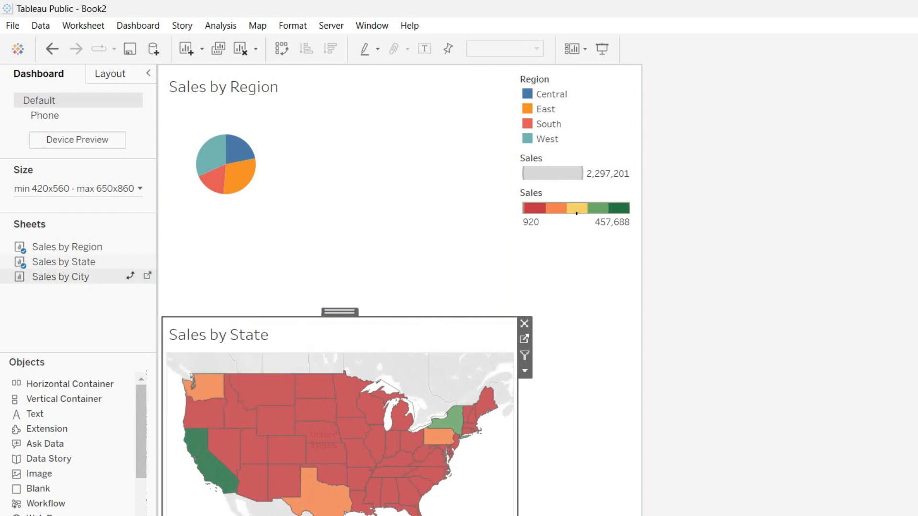
drag(61, 276, 431, 416)
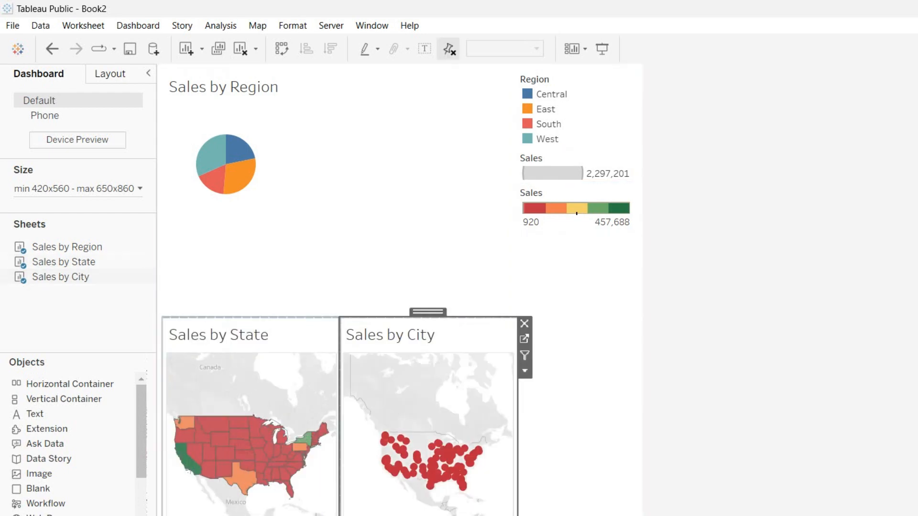
With the Sales by Region chart selected, show the 'Geo Dashboard' title above the dashboard
click(340, 206)
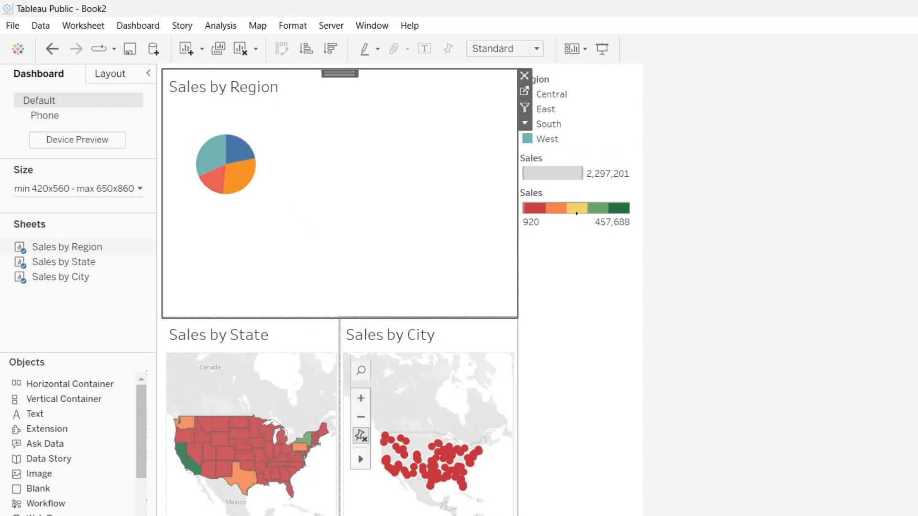
mouse_move(242, 153)
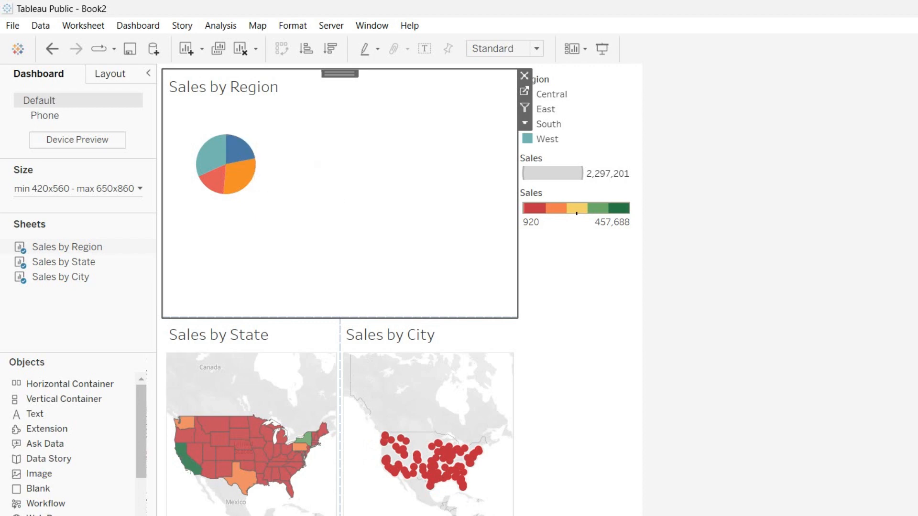
mouse_move(270, 452)
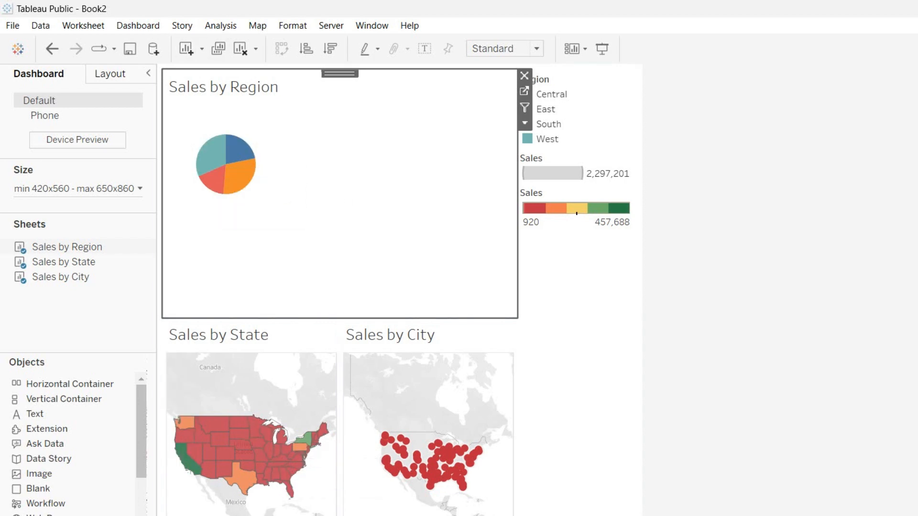
click(138, 25)
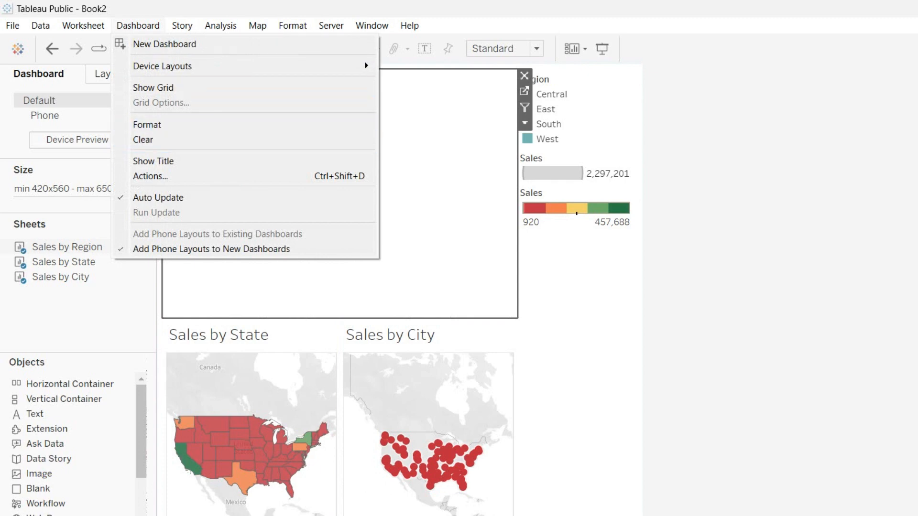
click(153, 161)
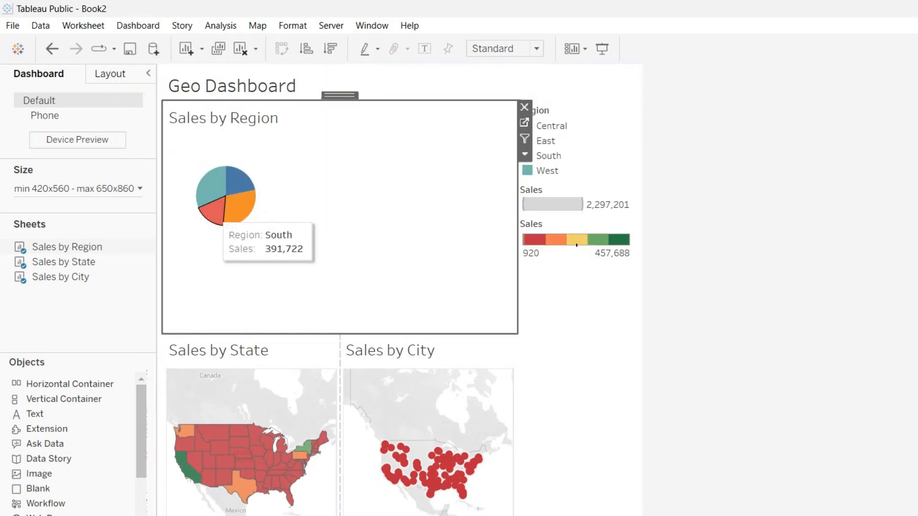
click(138, 25)
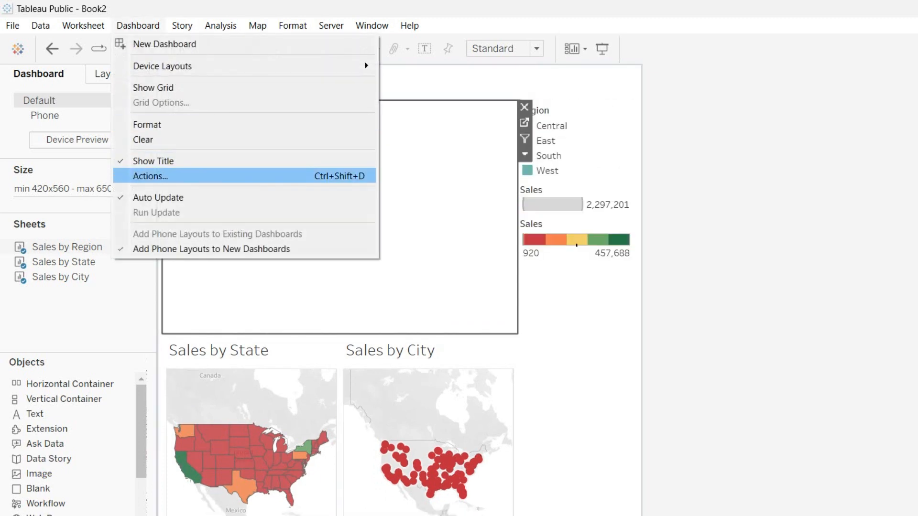
Add Filter1 from Sales by Region, run on Select, showing all values when cleared, pie excluded as target
click(150, 176)
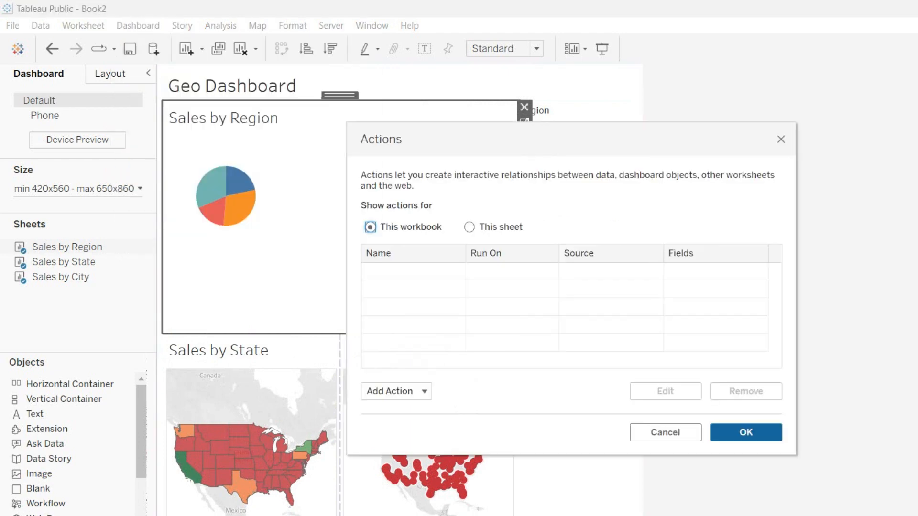
click(397, 391)
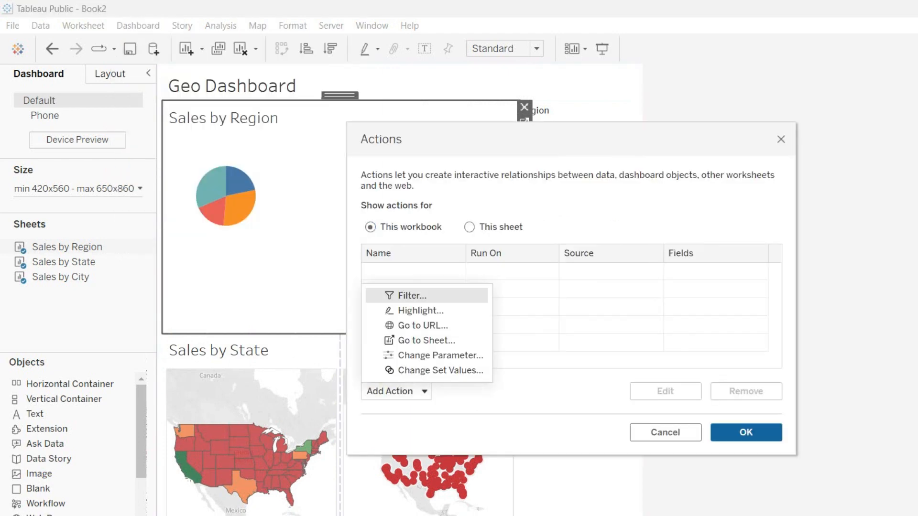
click(412, 295)
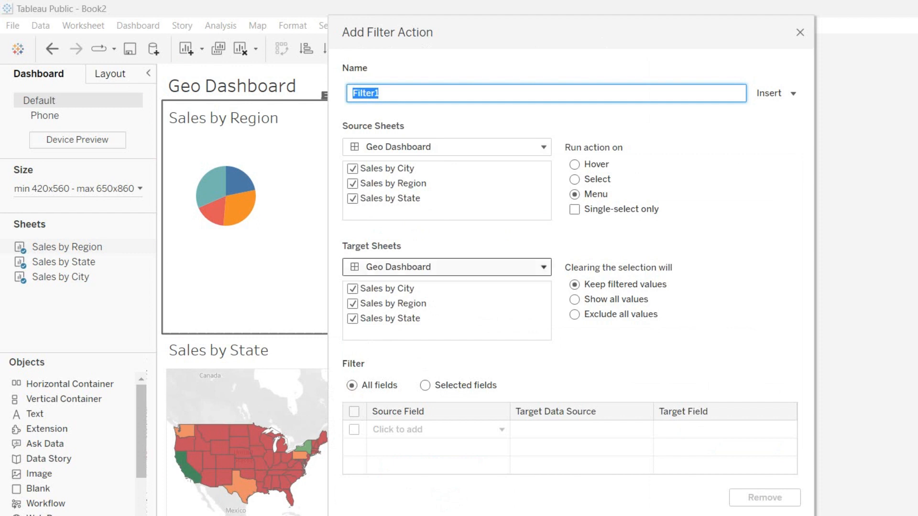
click(352, 168)
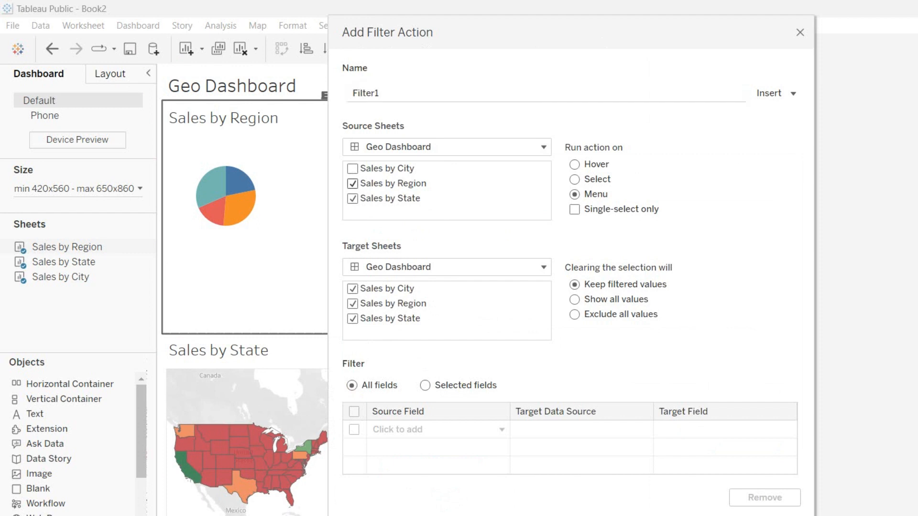
click(352, 184)
click(352, 184)
click(575, 179)
click(575, 299)
click(352, 303)
key(Return)
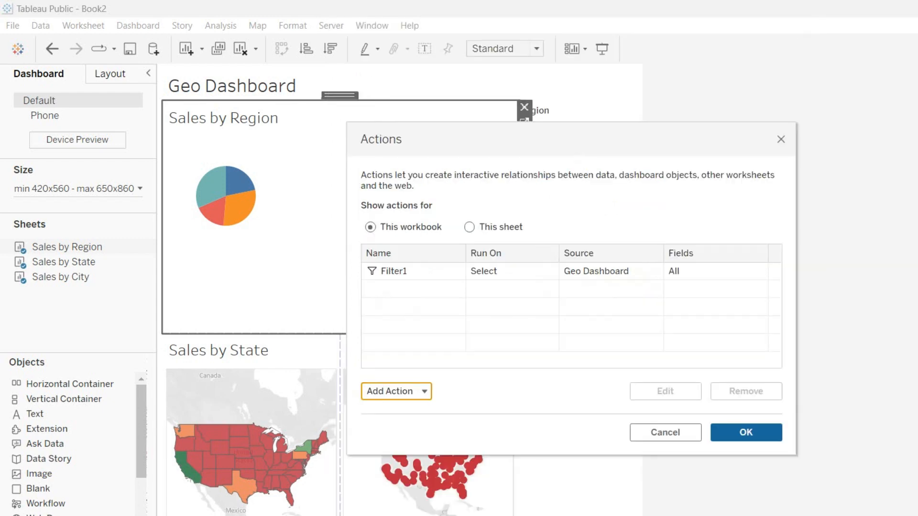
click(746, 432)
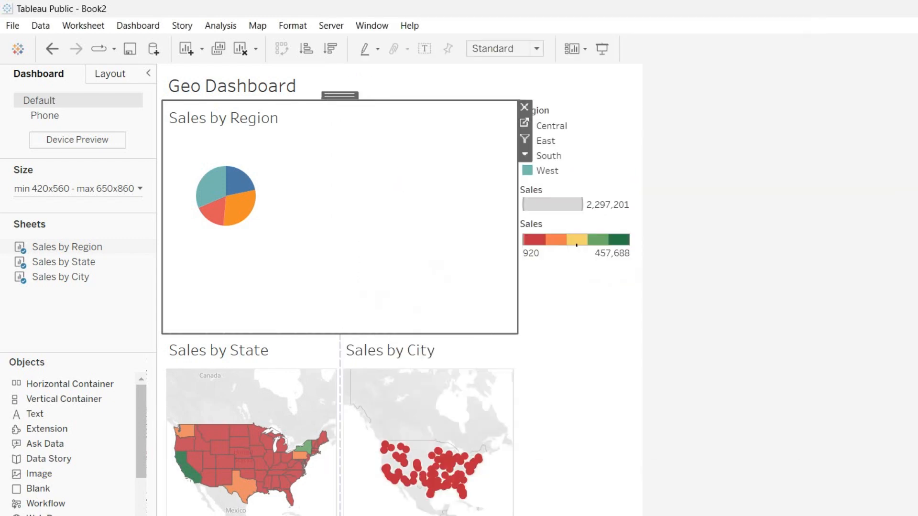
Test the filter by selecting West, Central, South Dakota and Texas, then clear the selections
click(215, 188)
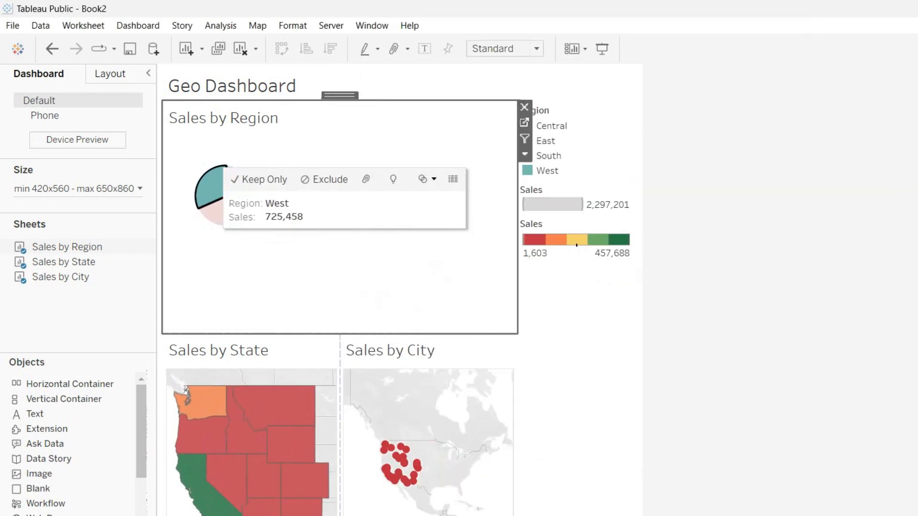
click(239, 184)
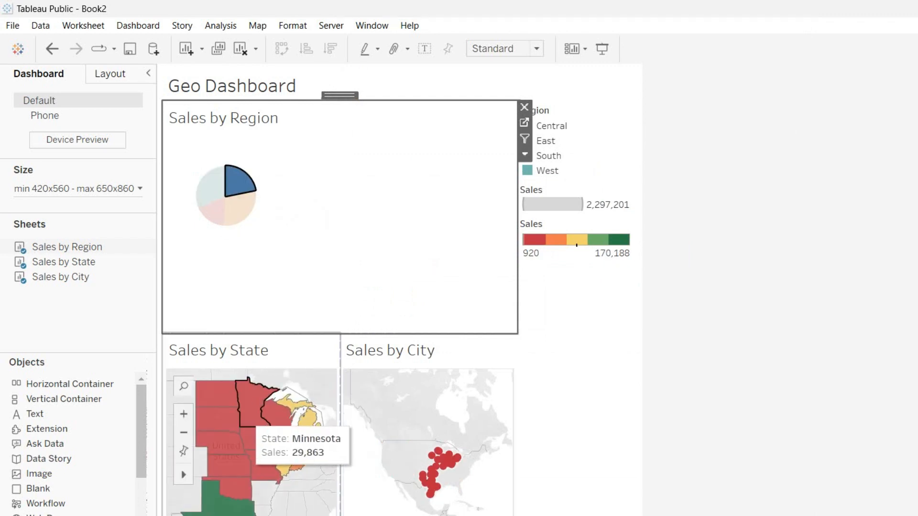
click(217, 419)
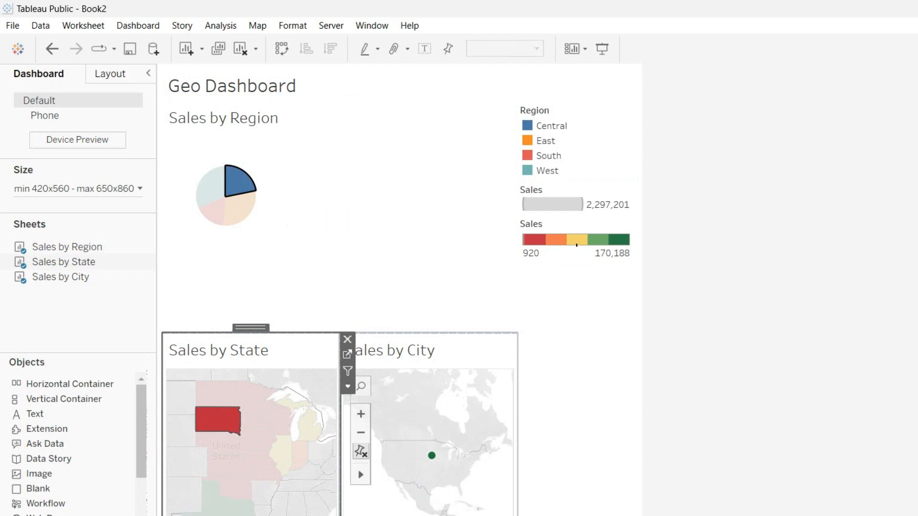
click(213, 497)
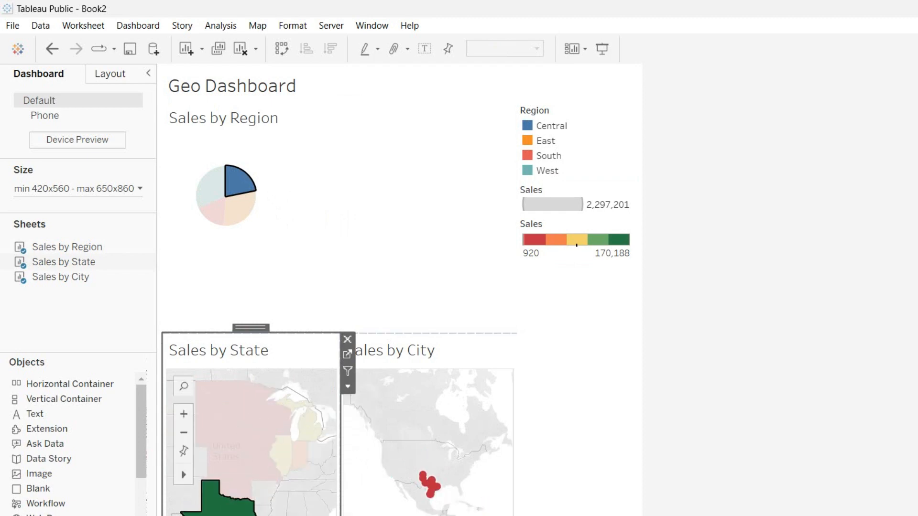
click(218, 500)
click(241, 184)
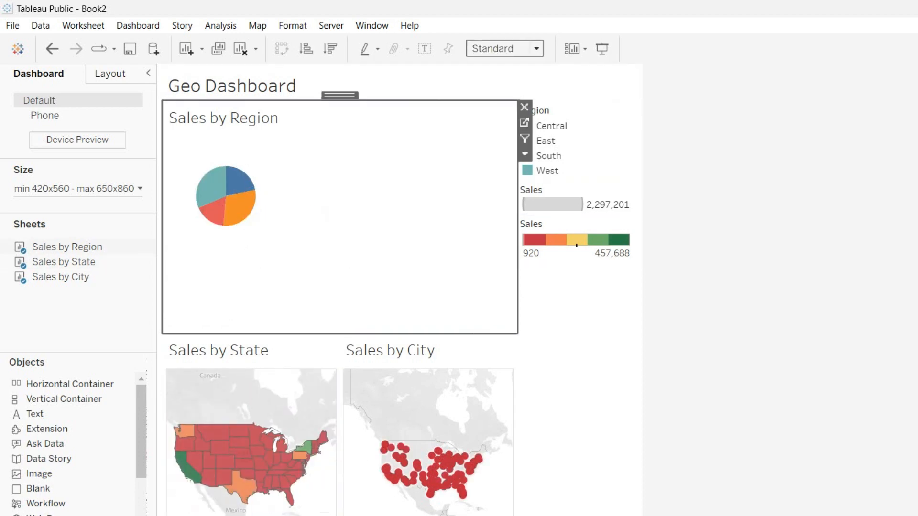
Set the pie to fit the Entire View and keep only the South region
click(504, 49)
click(492, 98)
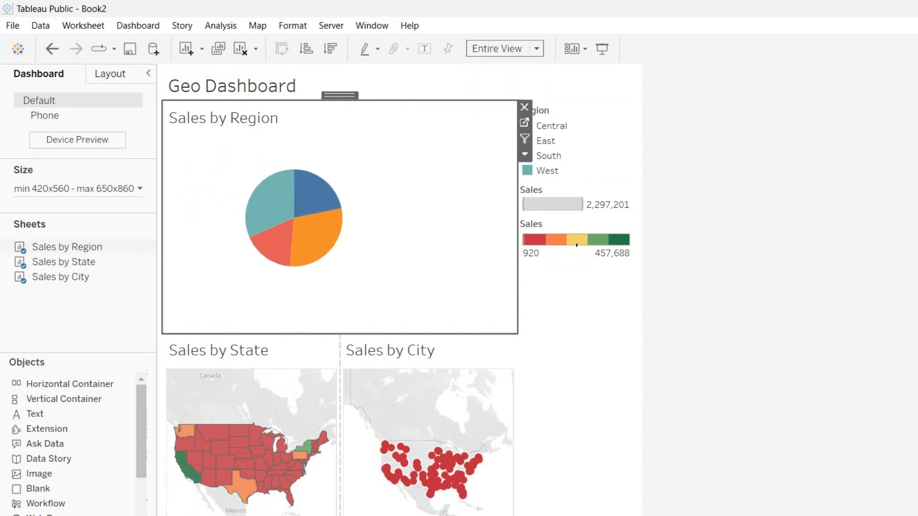
click(287, 373)
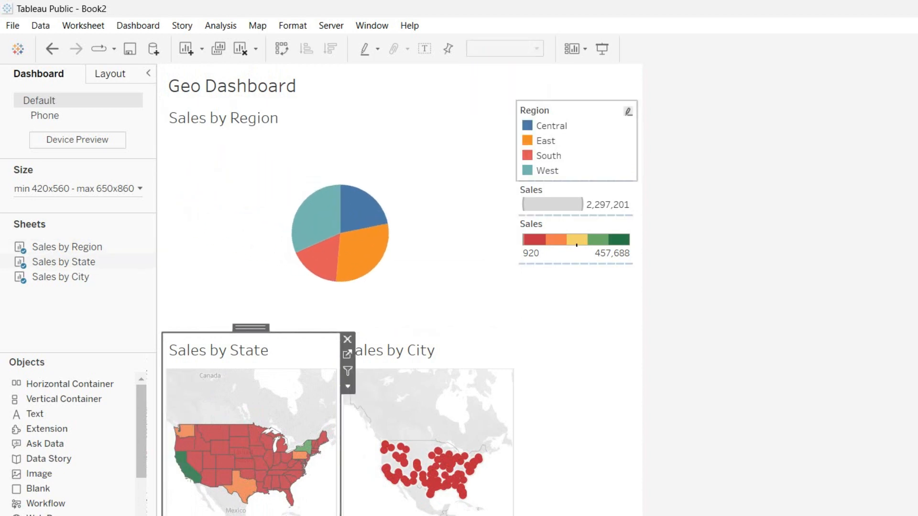
click(365, 218)
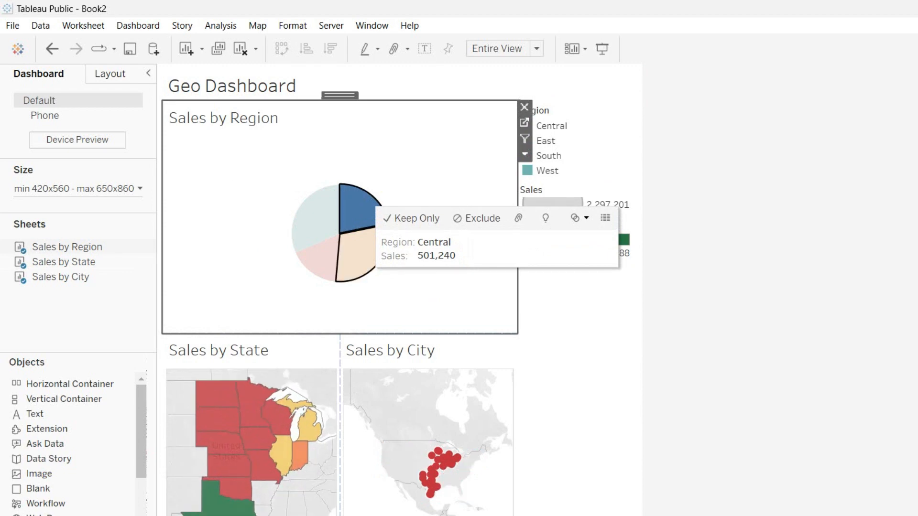
click(362, 250)
click(322, 230)
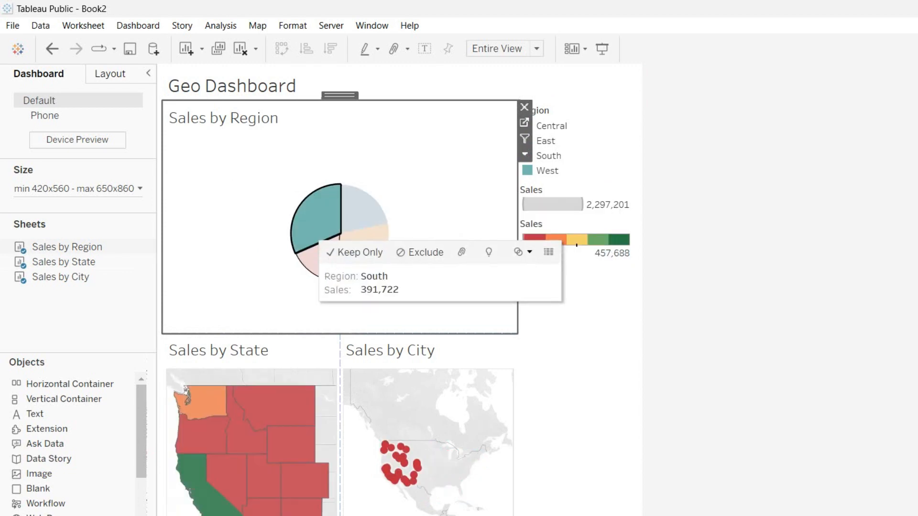
click(355, 252)
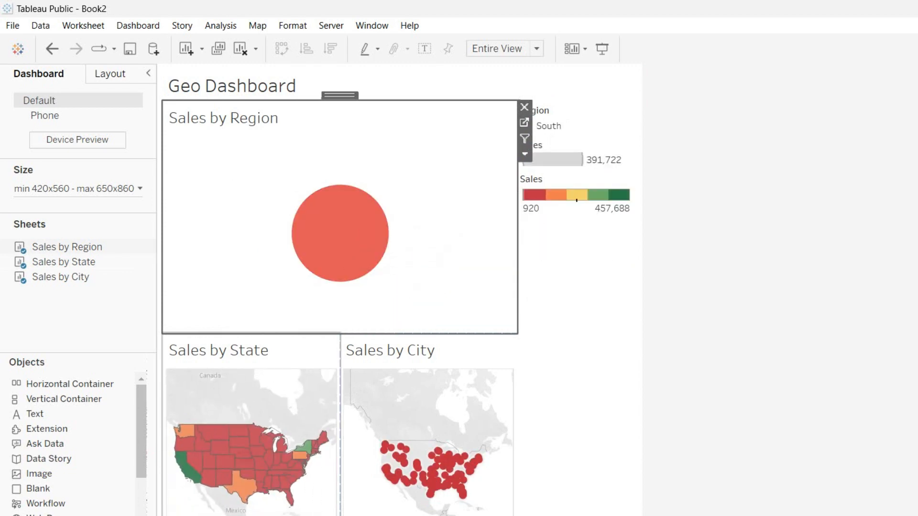
Check the South filter on the maps, clear it, and switch to the Sales by Region worksheet
click(291, 387)
click(355, 239)
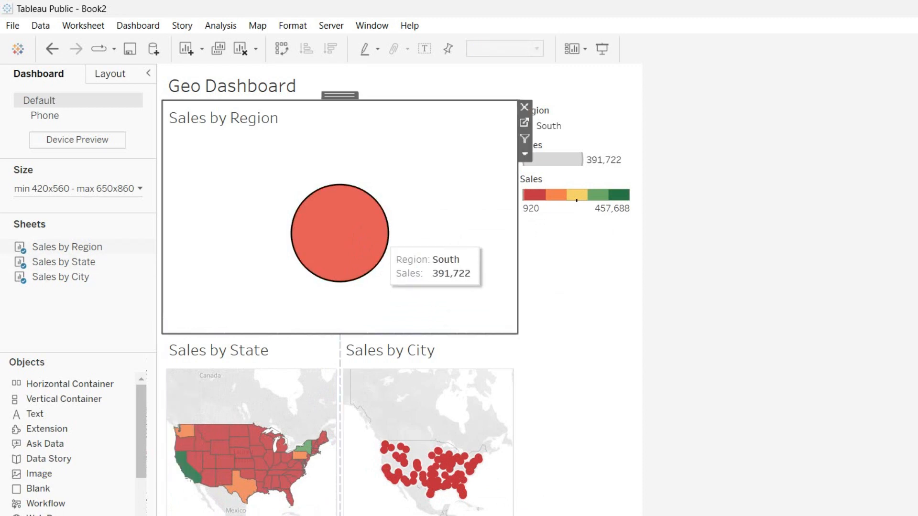
click(455, 196)
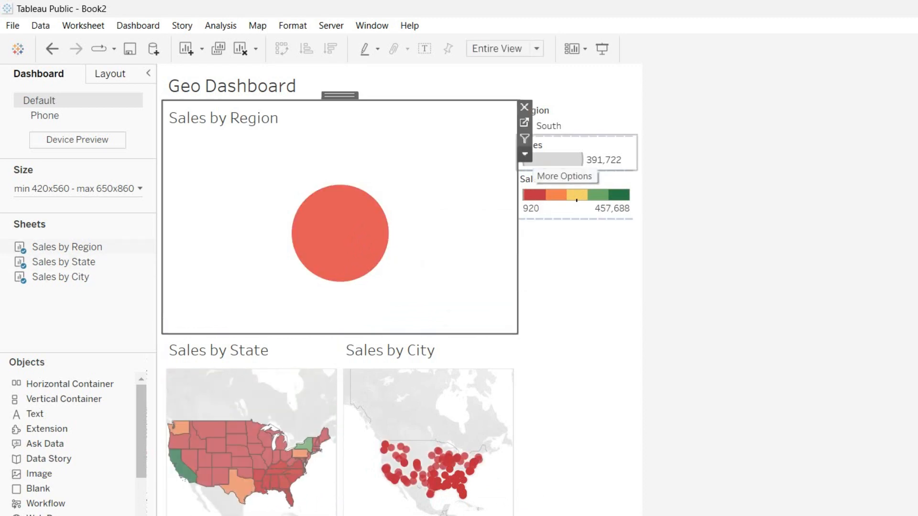
click(597, 161)
click(548, 127)
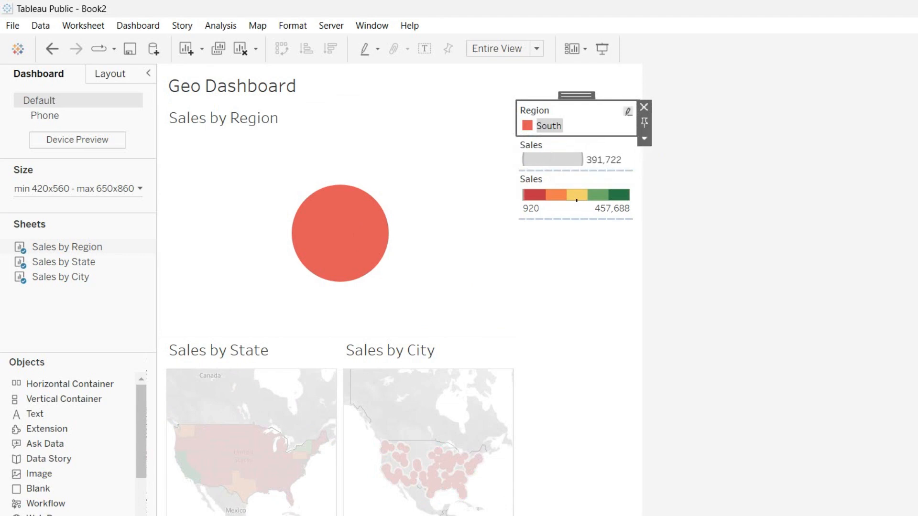
key(ctrl+Tab)
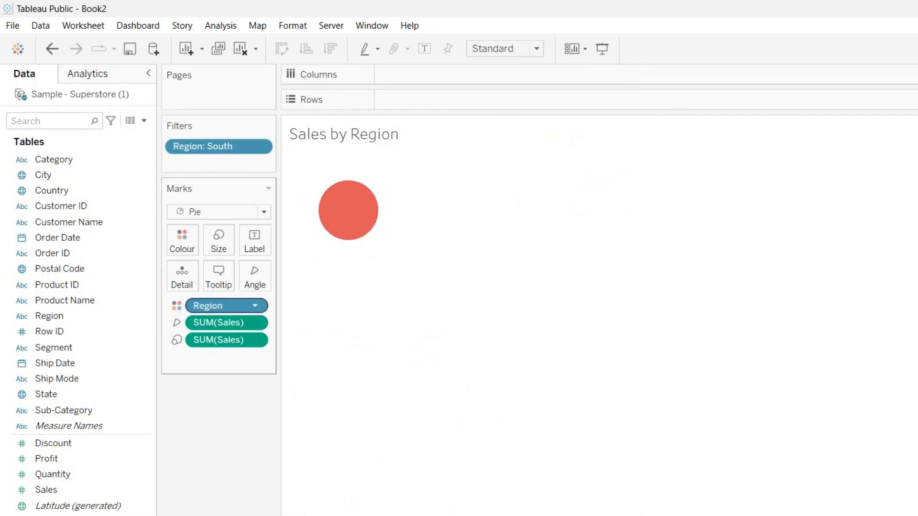
Try Region on Rows and Sales on Columns, then undo back to the pie chart
click(227, 306)
click(255, 306)
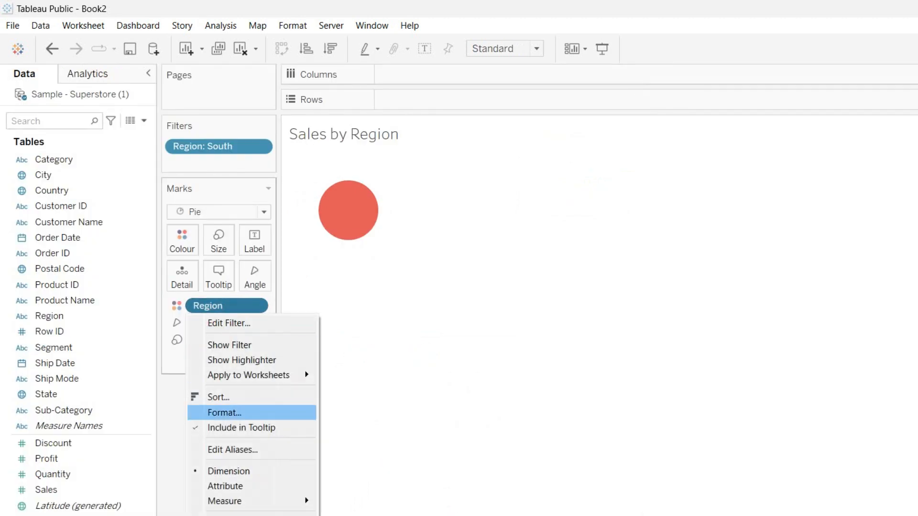
click(224, 515)
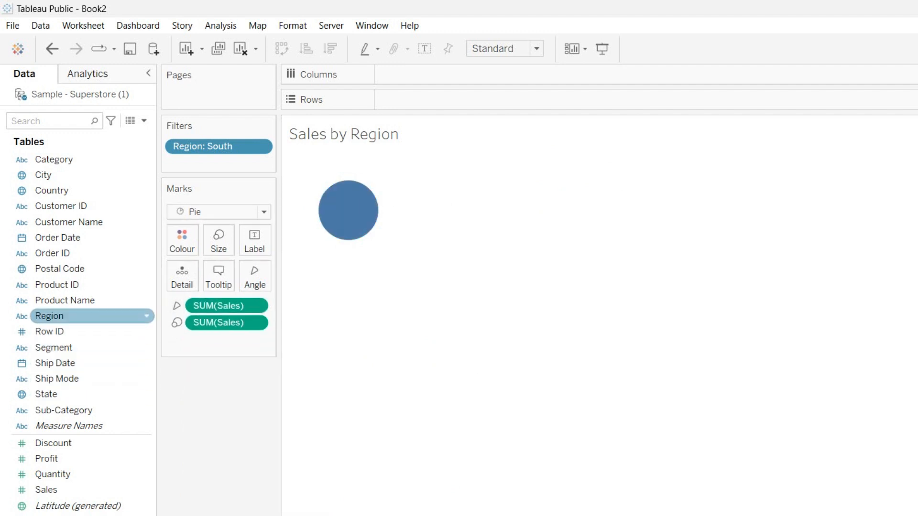
drag(49, 315, 420, 99)
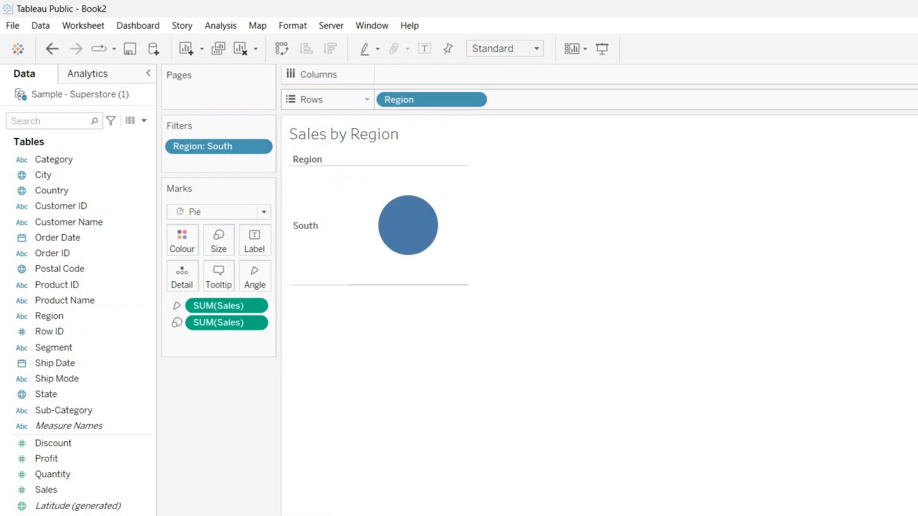
click(256, 323)
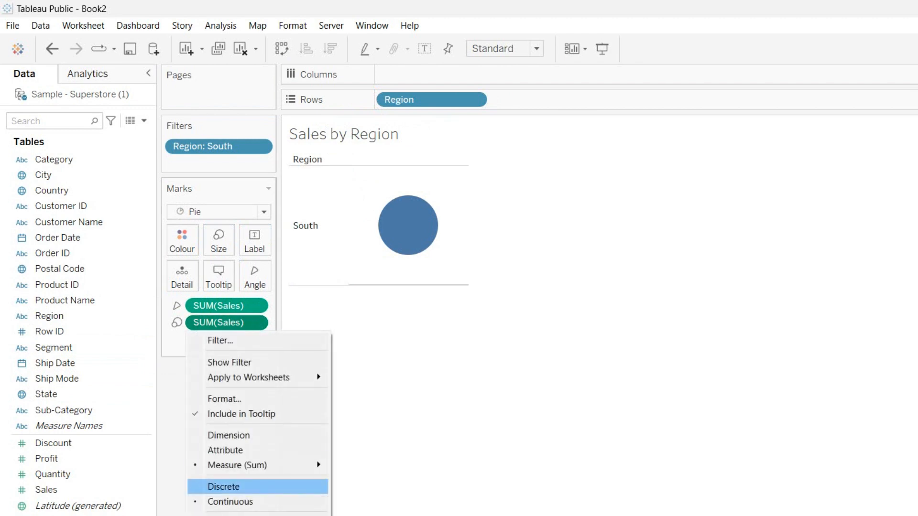
click(224, 515)
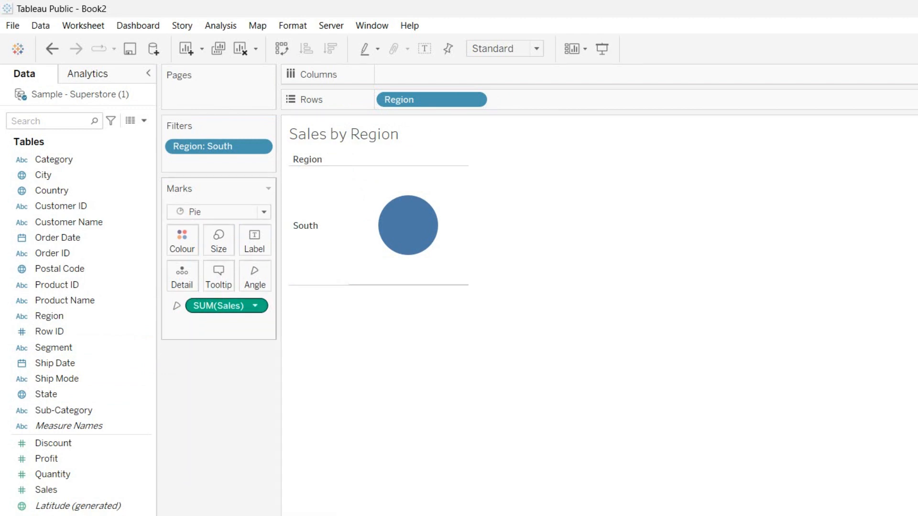
click(257, 306)
click(224, 515)
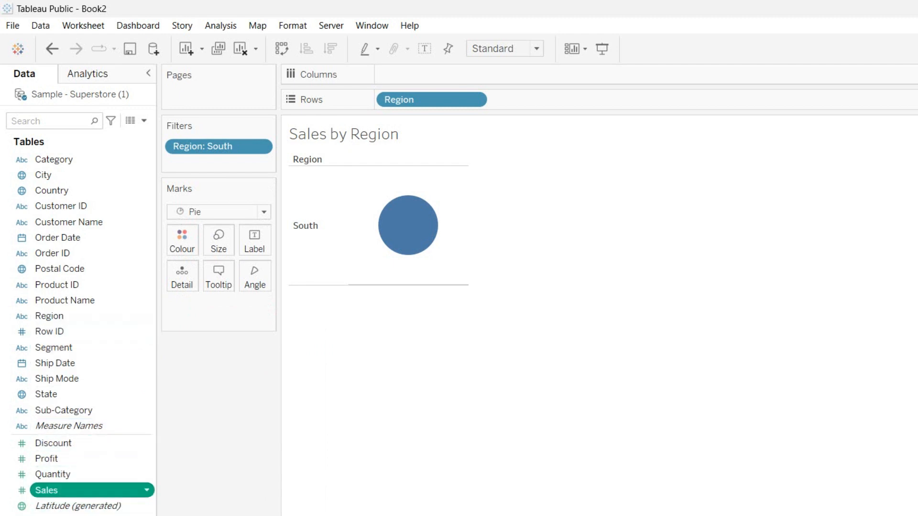
drag(46, 490, 471, 77)
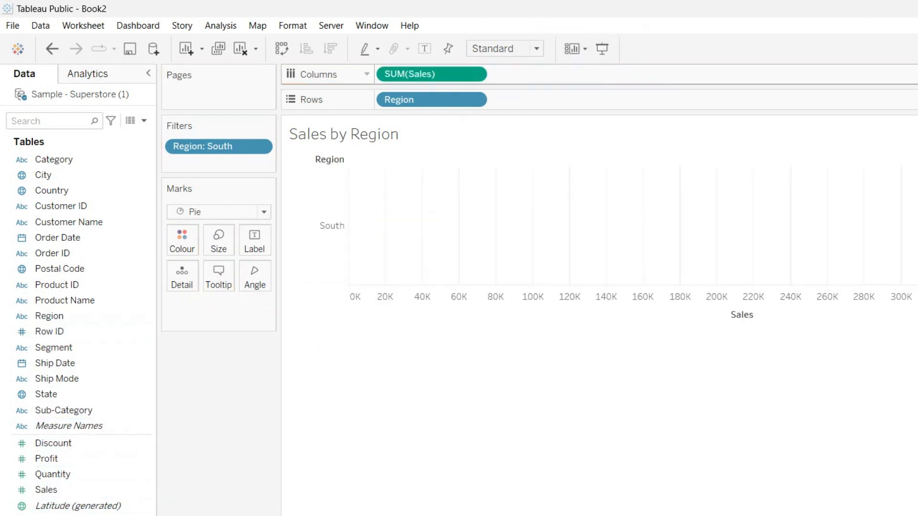
key(ctrl+z)
key(ctrl+z)
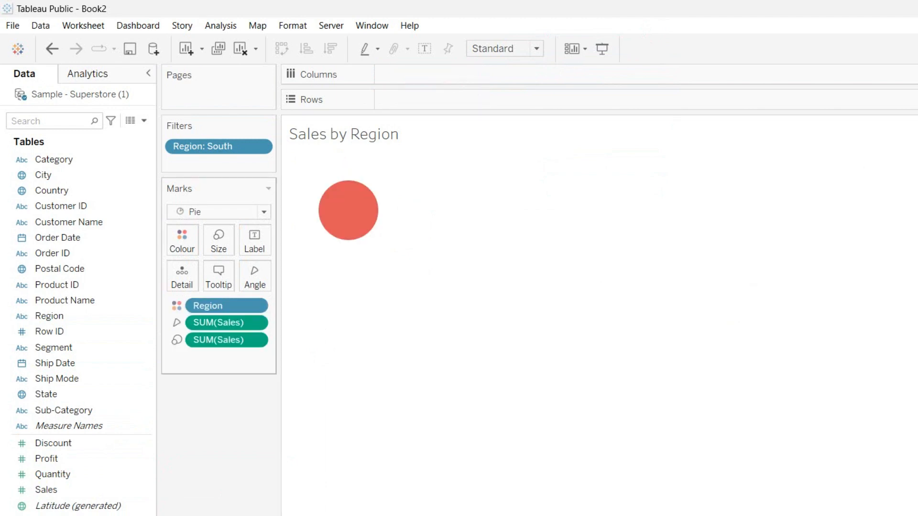
Turn on Show Filter and Show Highlighter for the Region field
click(177, 305)
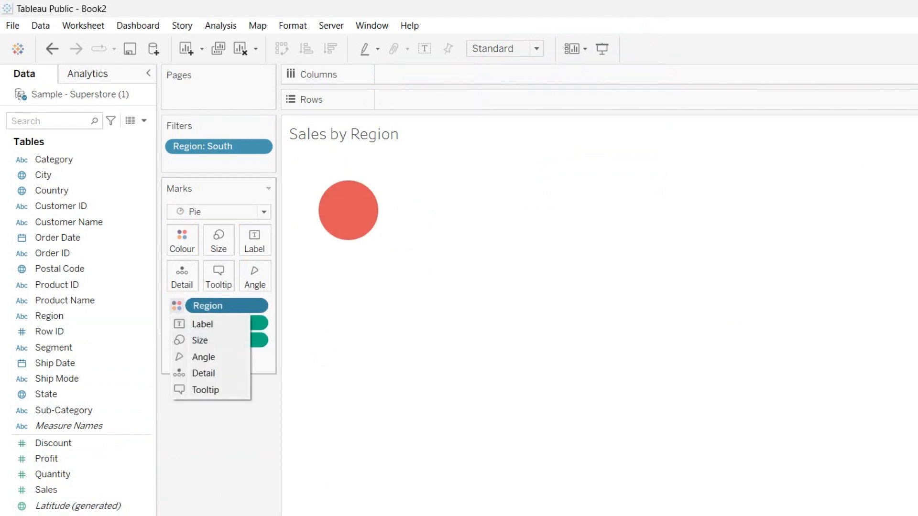
click(259, 146)
click(260, 146)
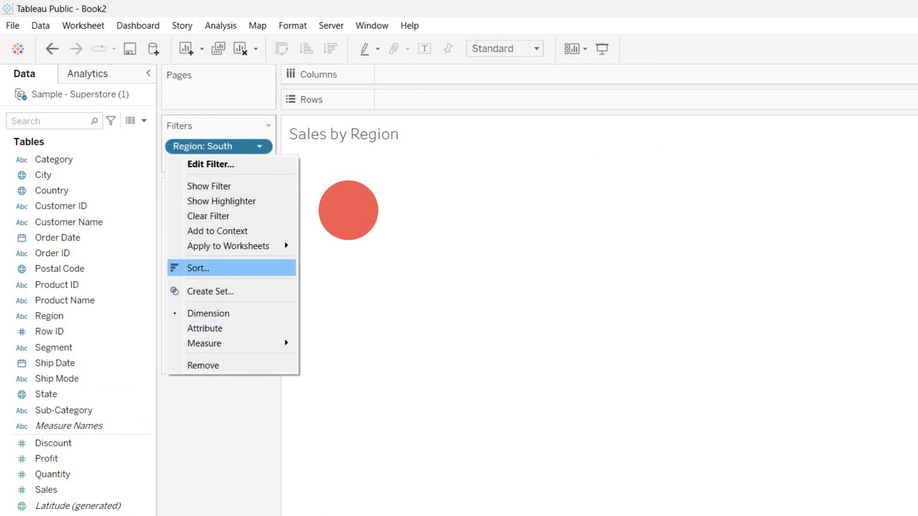
mouse_move(228, 246)
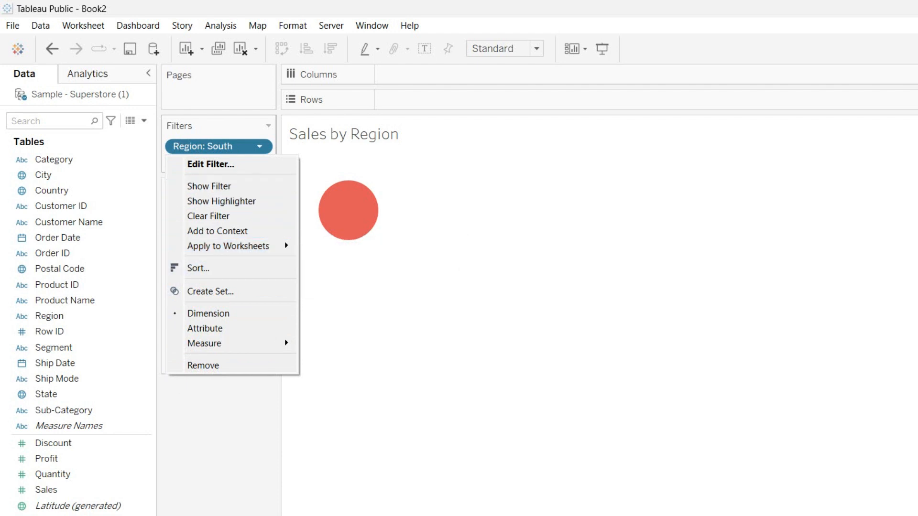
click(209, 186)
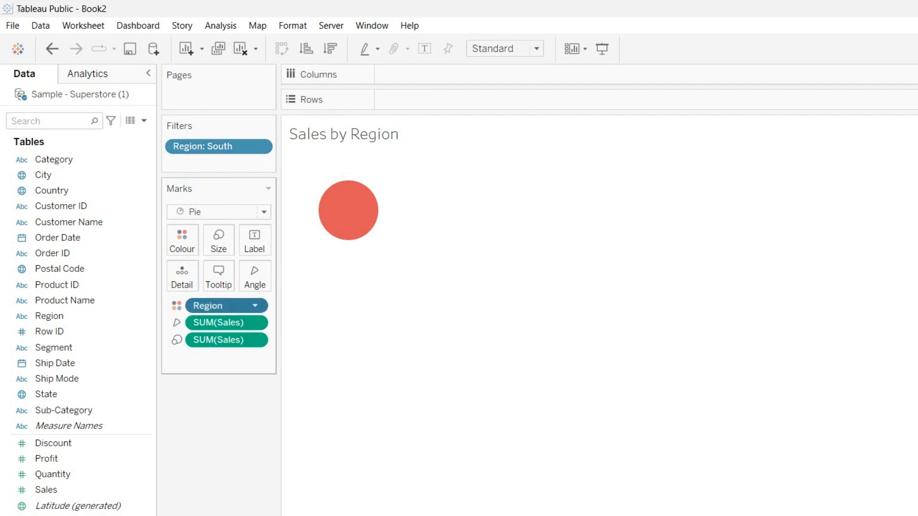
right_click(187, 309)
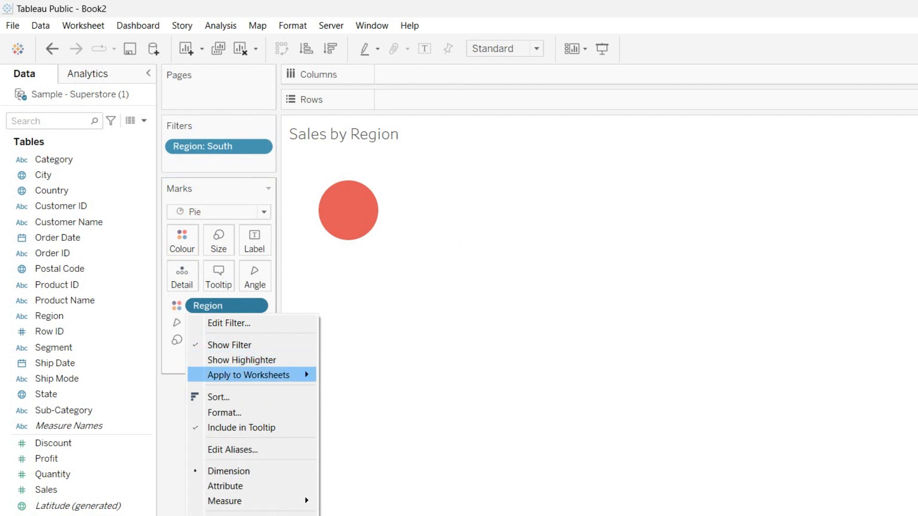
mouse_move(248, 375)
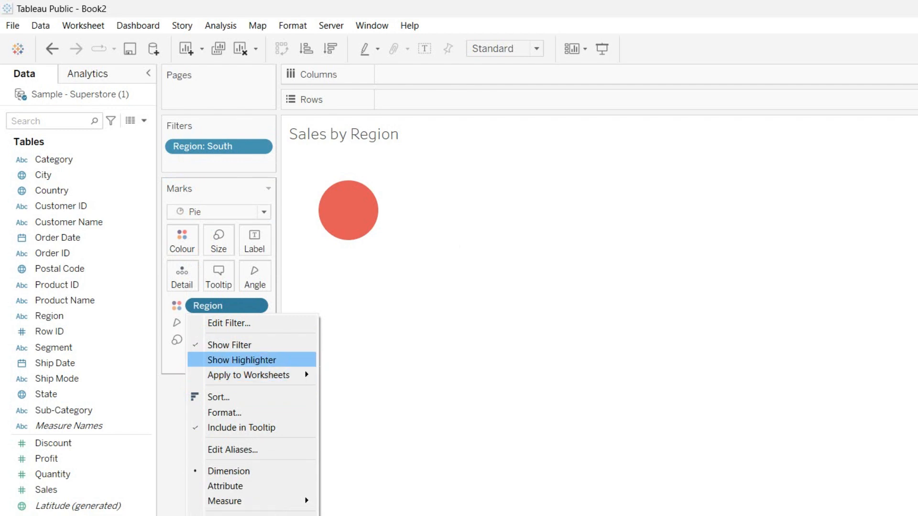
click(242, 360)
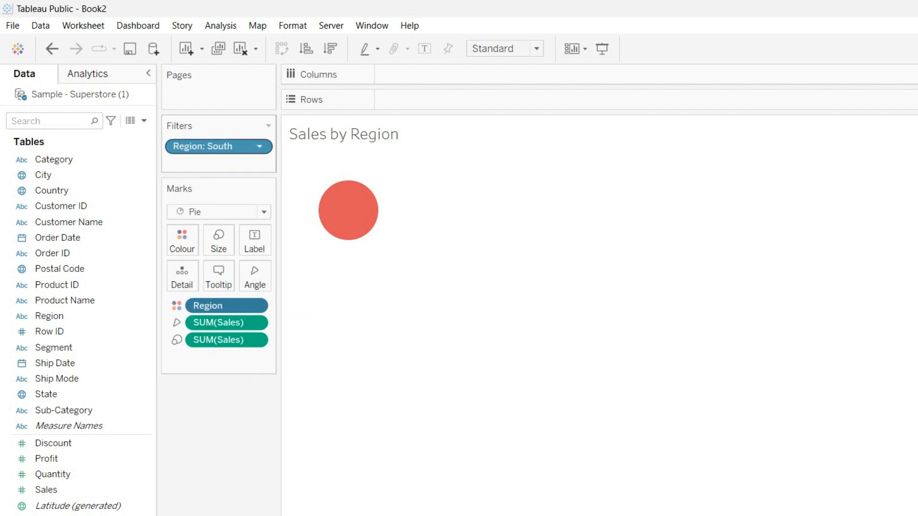
click(259, 146)
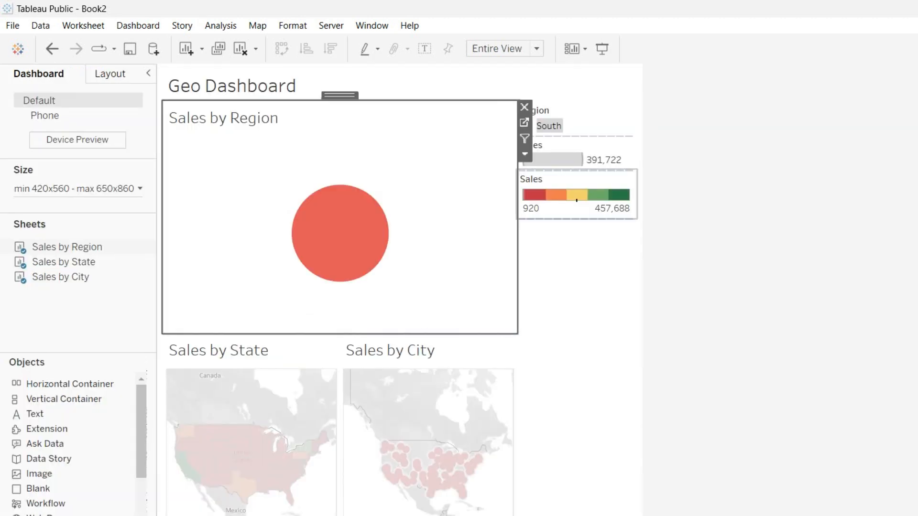
Toggle the South selection on the Geo Dashboard to test filtering of the maps
click(576, 196)
click(364, 223)
click(363, 223)
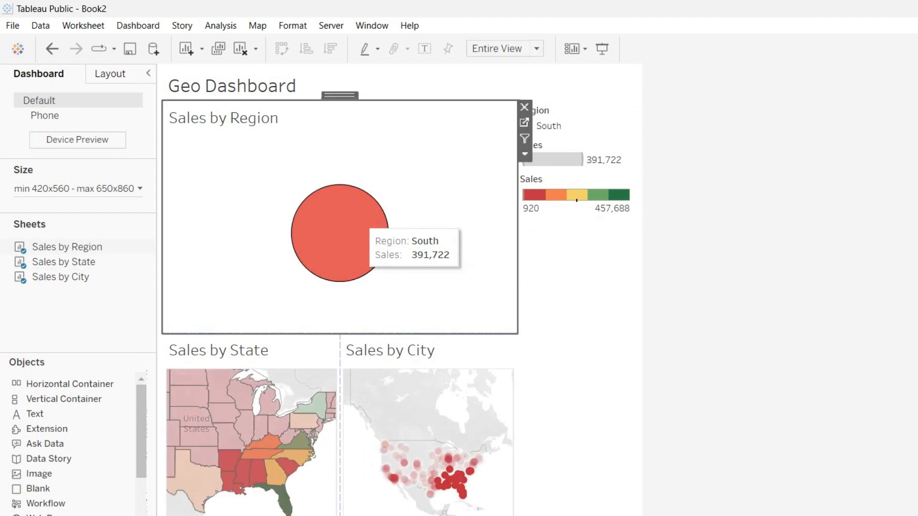
click(349, 228)
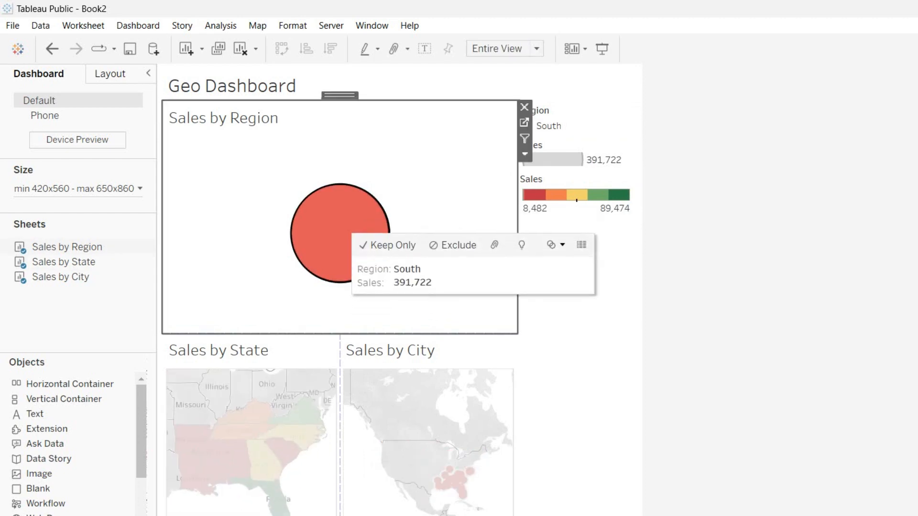
click(339, 264)
click(340, 234)
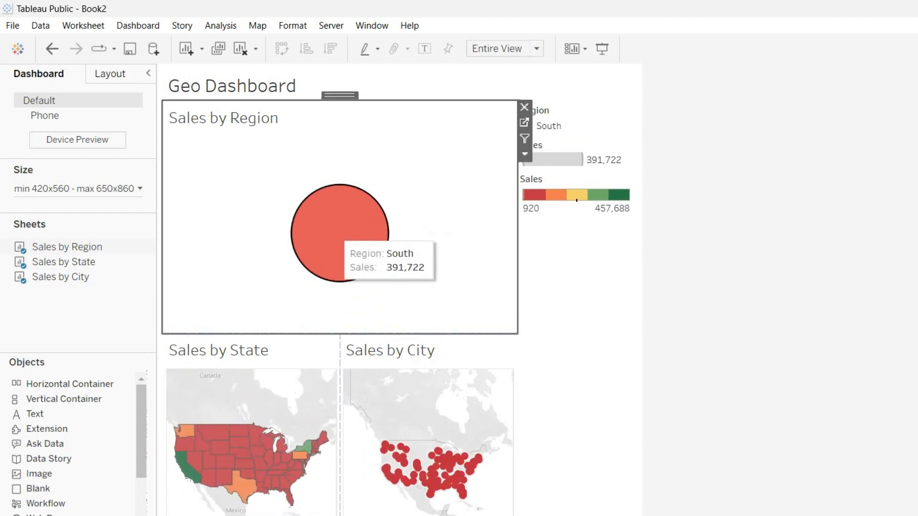
Filter the city map to Georgia, clear it, and start a new blank worksheet
click(267, 461)
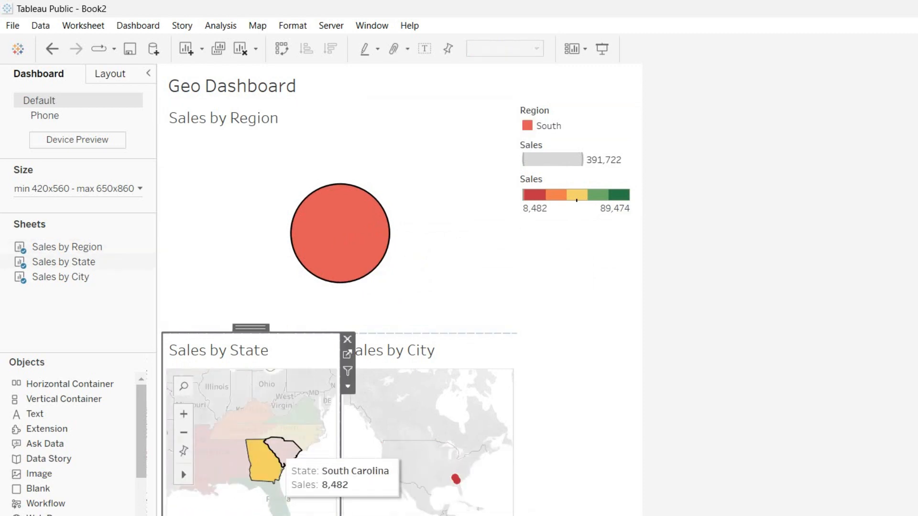
click(268, 461)
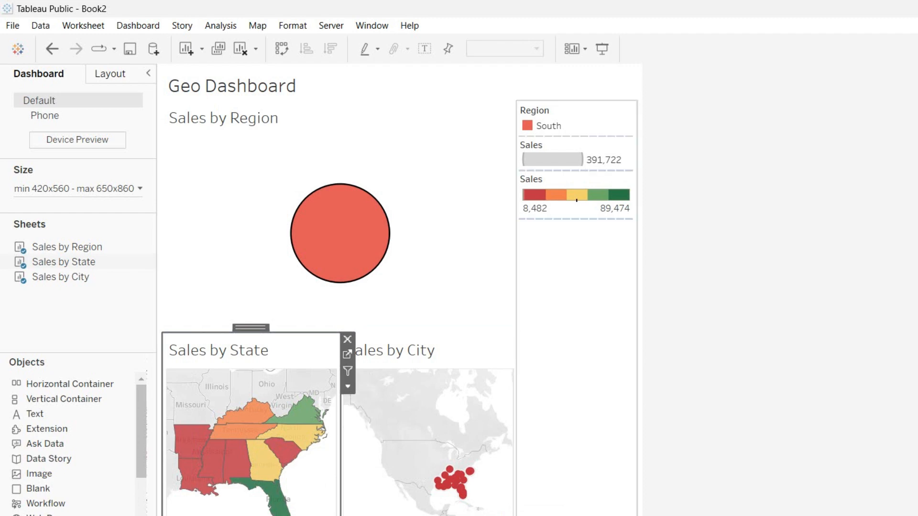
click(703, 267)
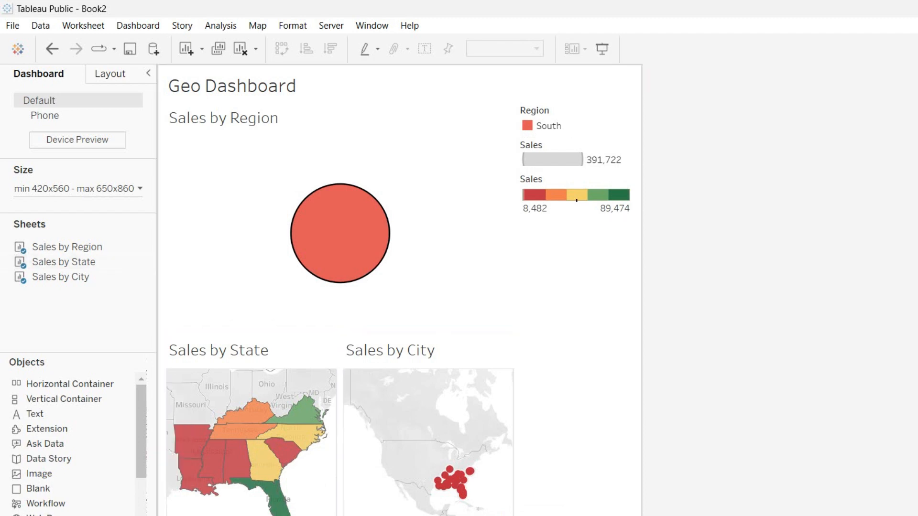
key(ctrl+m)
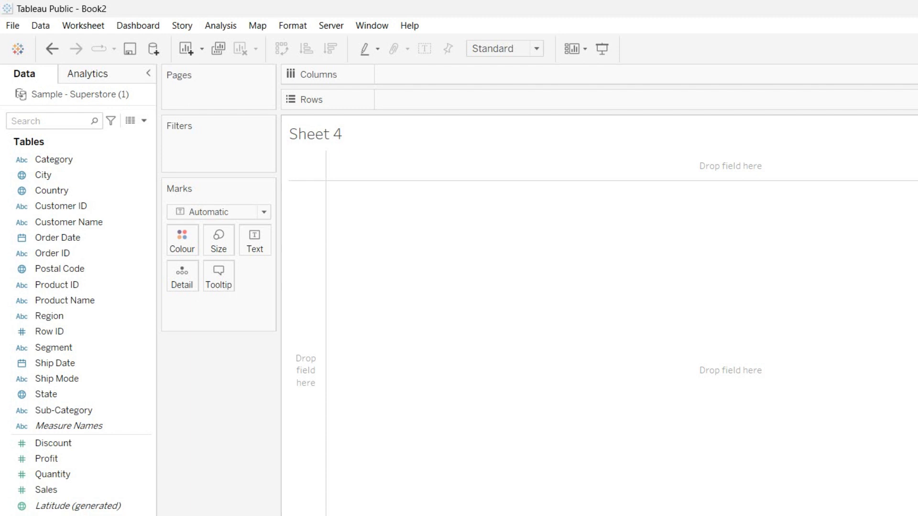
Name the sheet Sales By Category, with Category on Rows and SUM(Sales) on Columns
key(Return)
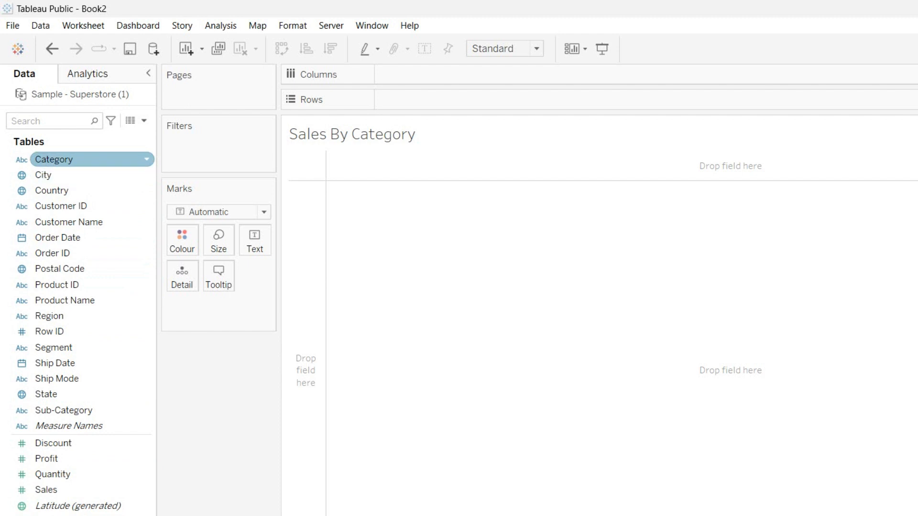
drag(54, 159, 403, 99)
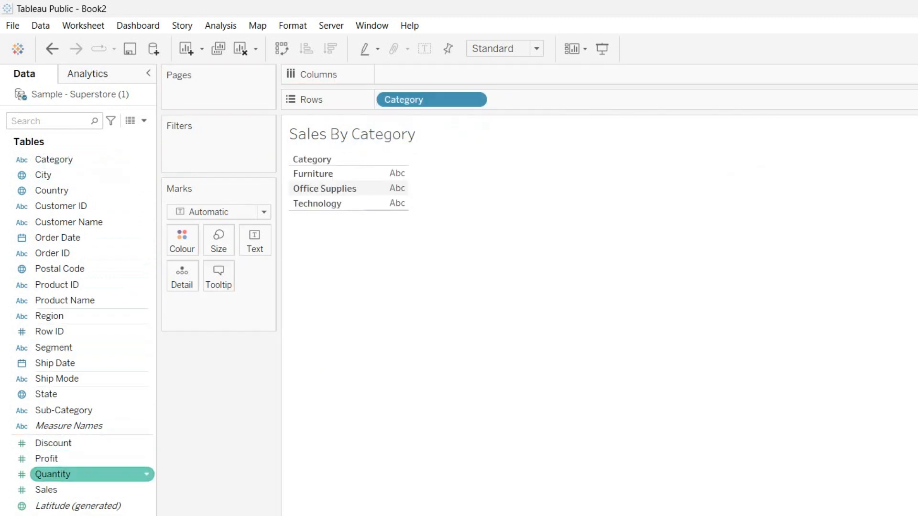
drag(45, 489, 422, 76)
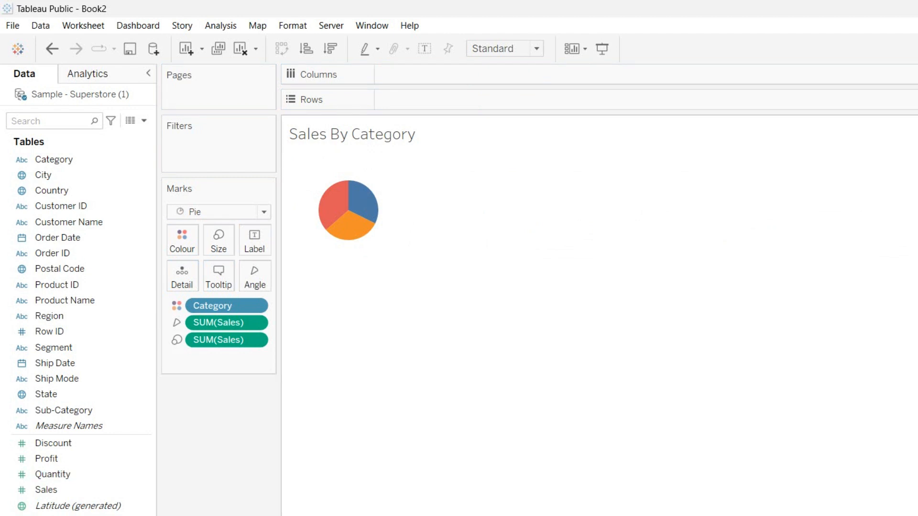
right_click(454, 350)
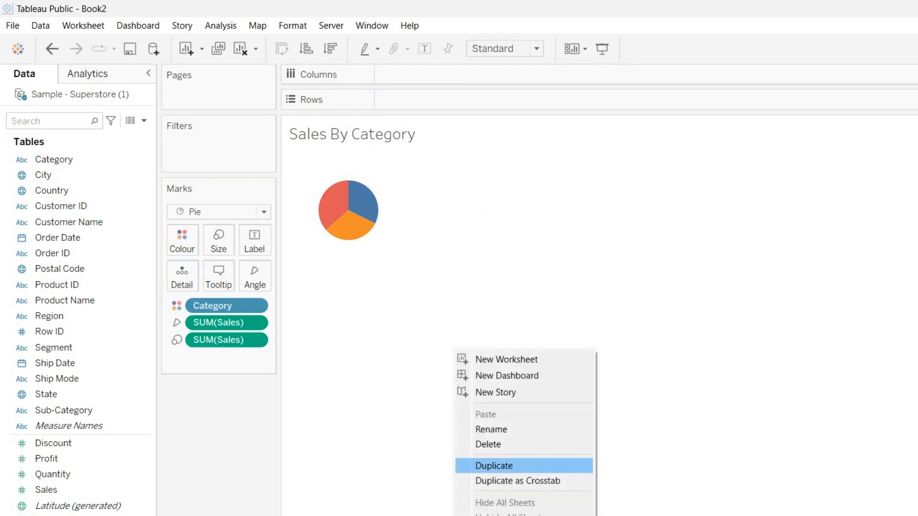
Duplicate the Sales By Category sheet and rename the copy Sales By Sub Category
click(493, 465)
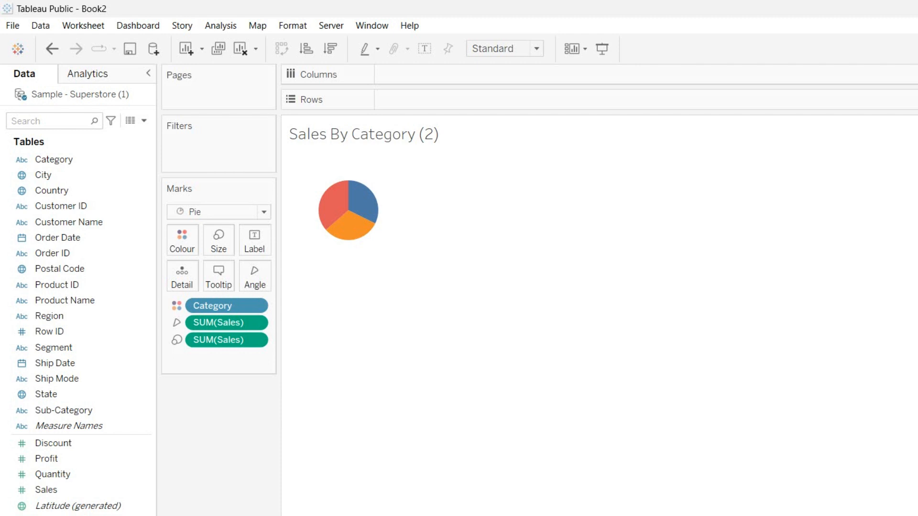
key(Return)
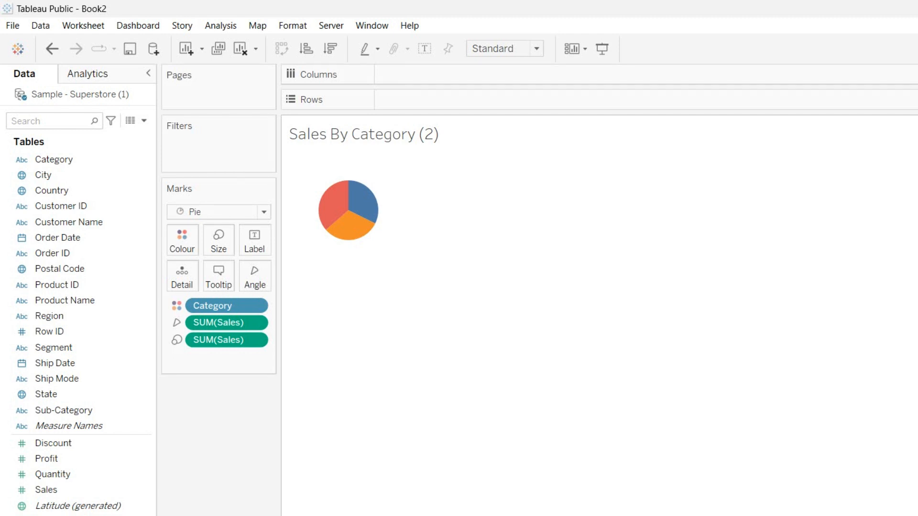
click(362, 202)
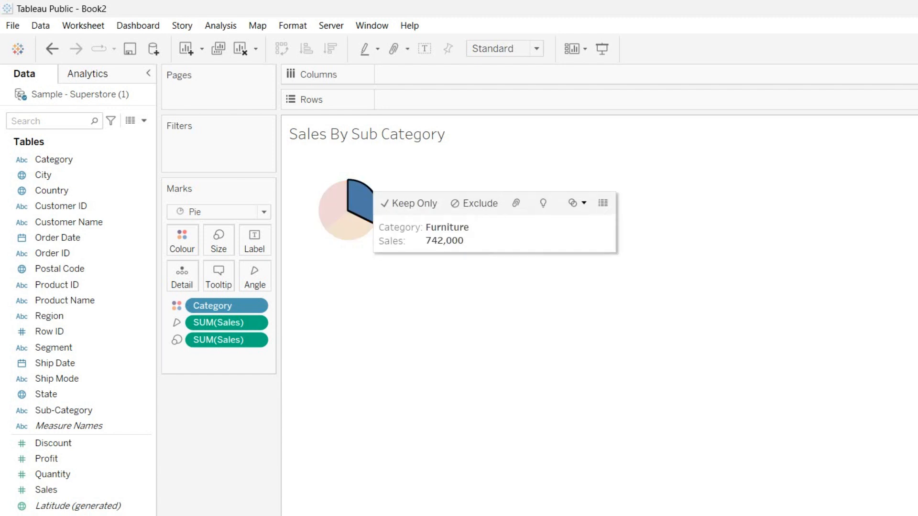
click(363, 202)
Switch to horizontal bars, replace Category with Sub-Category on Rows, and sort sales descending
click(913, 157)
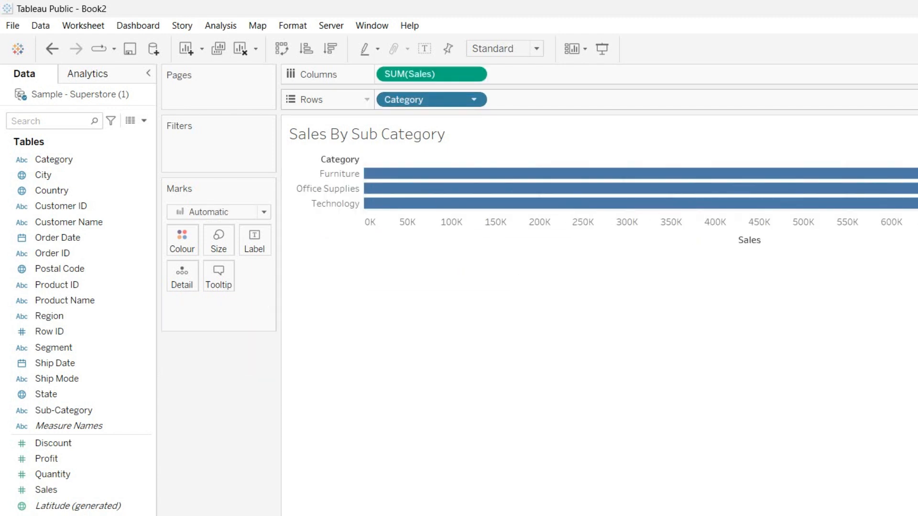
click(479, 99)
click(416, 353)
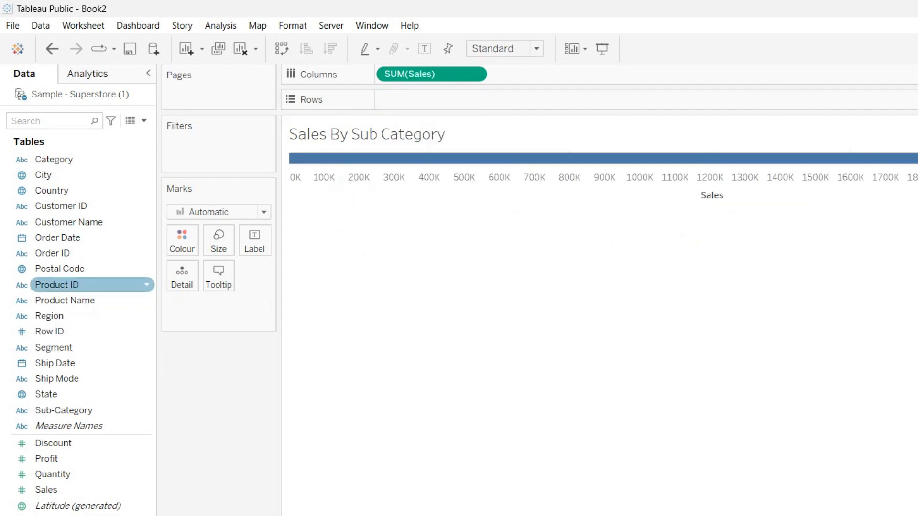
drag(64, 410, 409, 99)
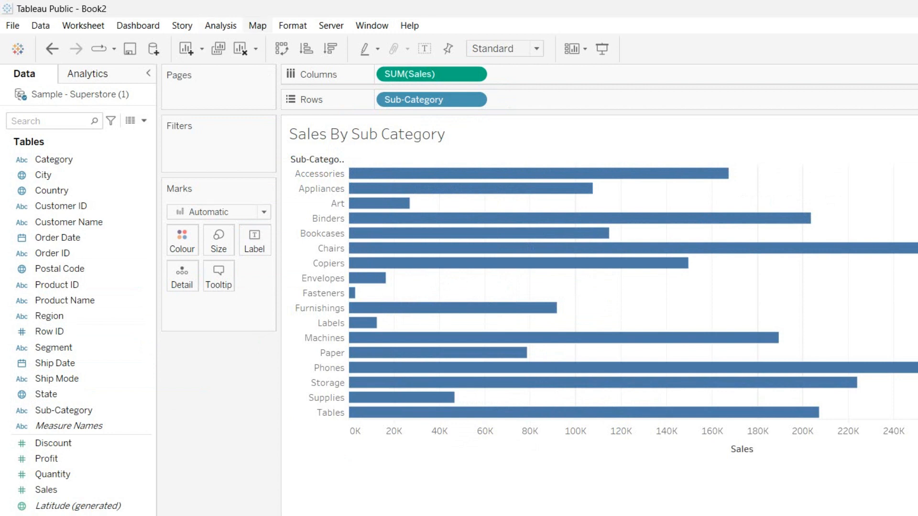
click(292, 26)
click(220, 26)
click(410, 26)
click(410, 25)
click(330, 48)
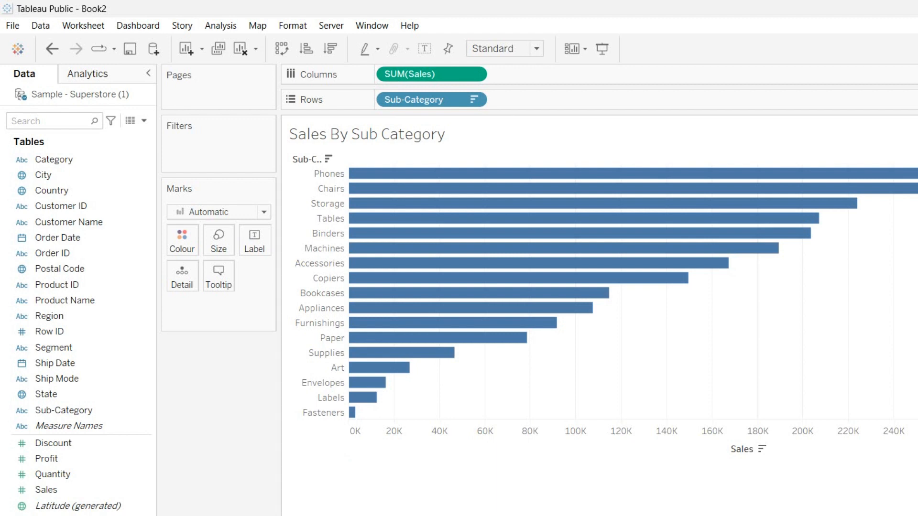
Duplicate the sheet, add Segment and Ship Mode to Columns, and name it Sales By Segment and Mode
right_click(563, 515)
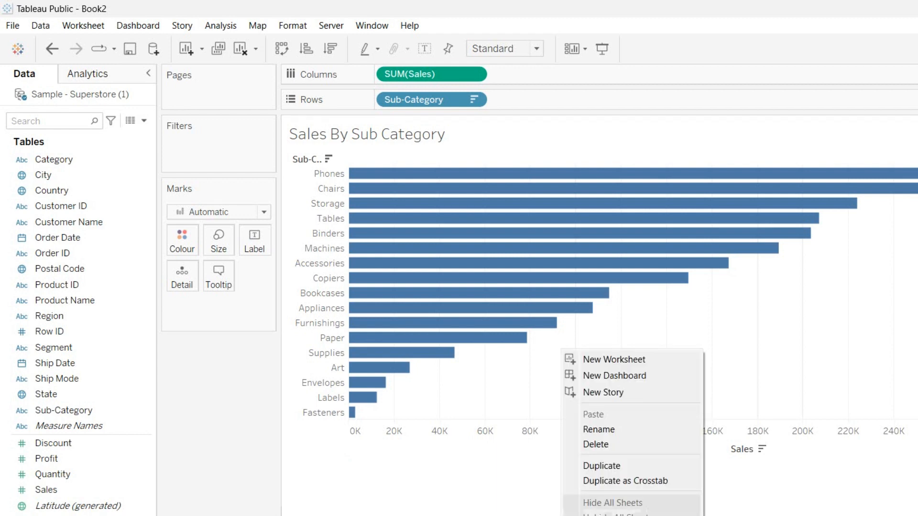
click(603, 465)
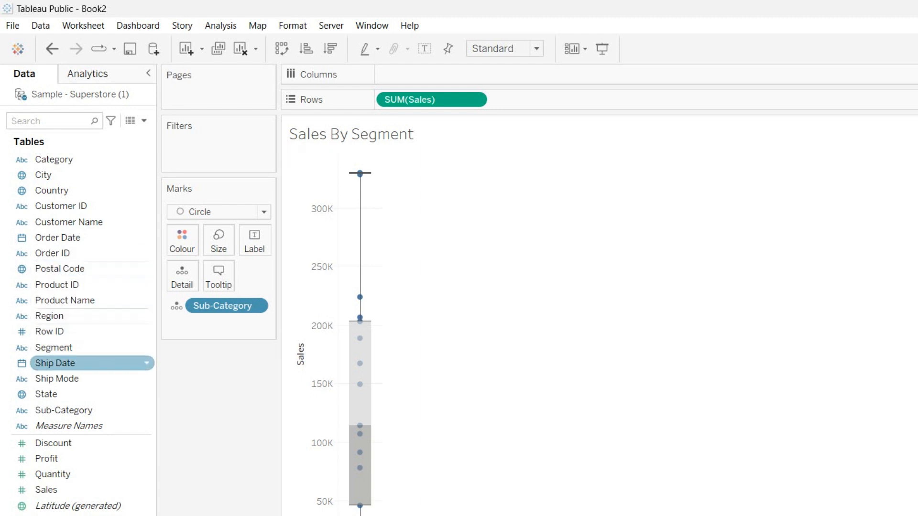
drag(53, 347, 466, 72)
drag(57, 379, 531, 73)
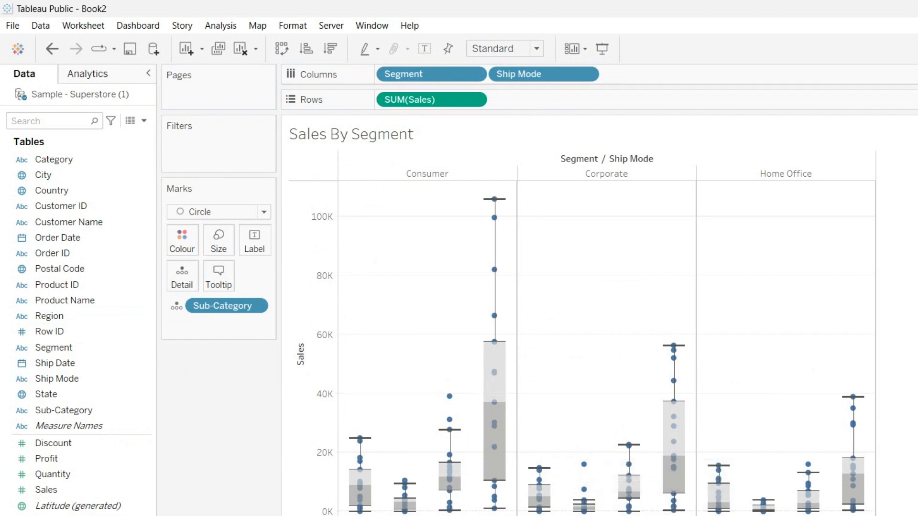
key(Return)
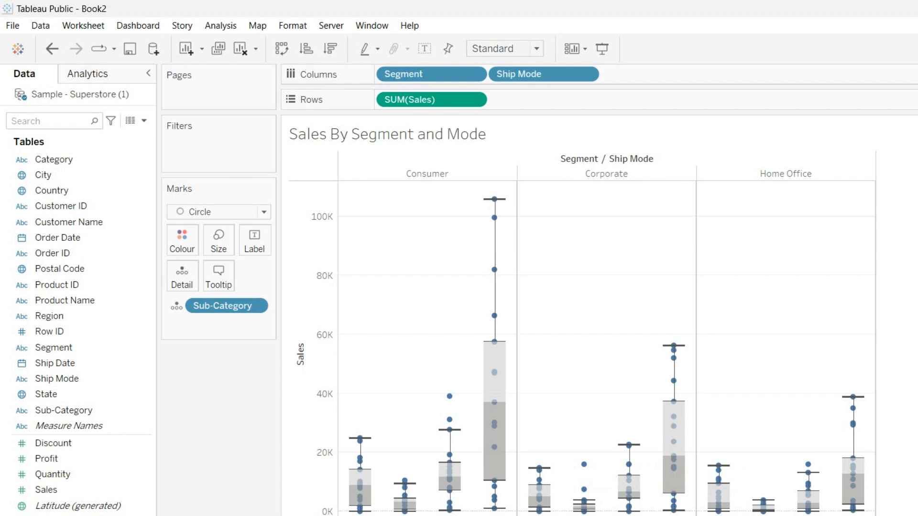
right_click(618, 515)
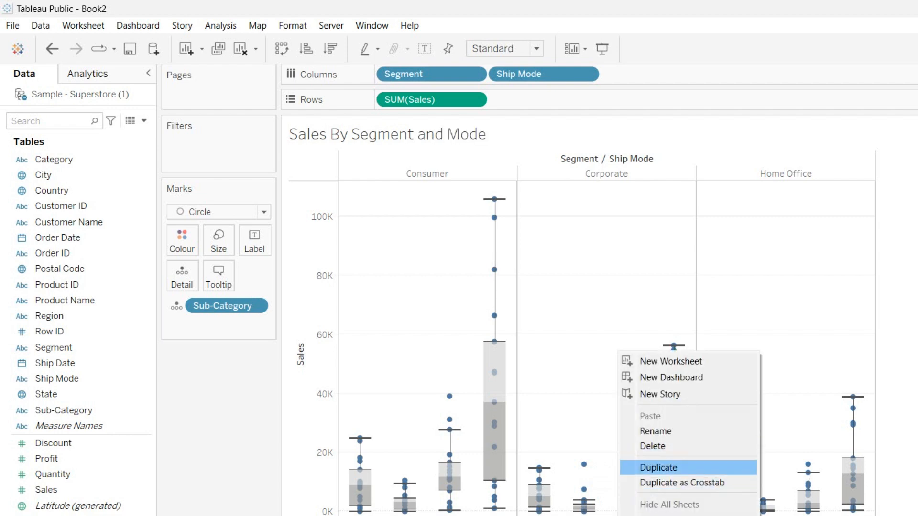
Duplicate the sheet and remove Ship Mode and Sub-Category, leaving sales bars per segment
click(659, 468)
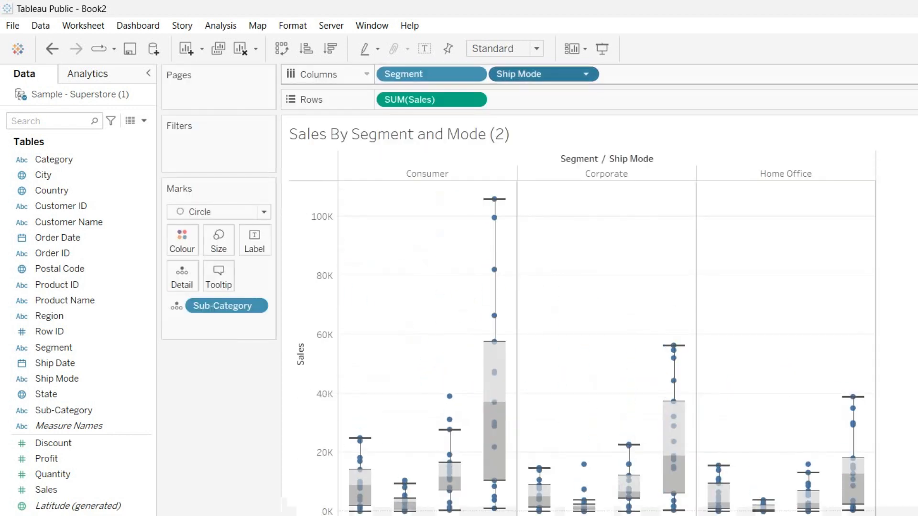
click(586, 74)
click(514, 327)
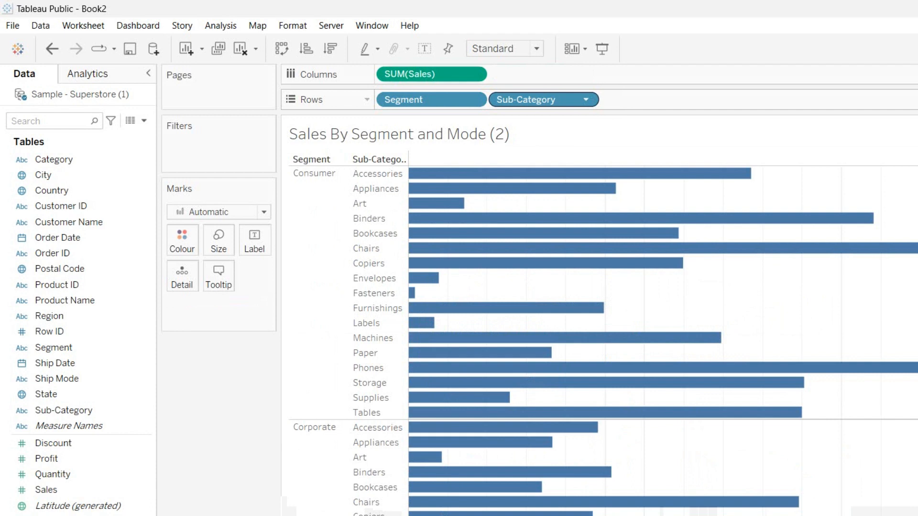
click(585, 99)
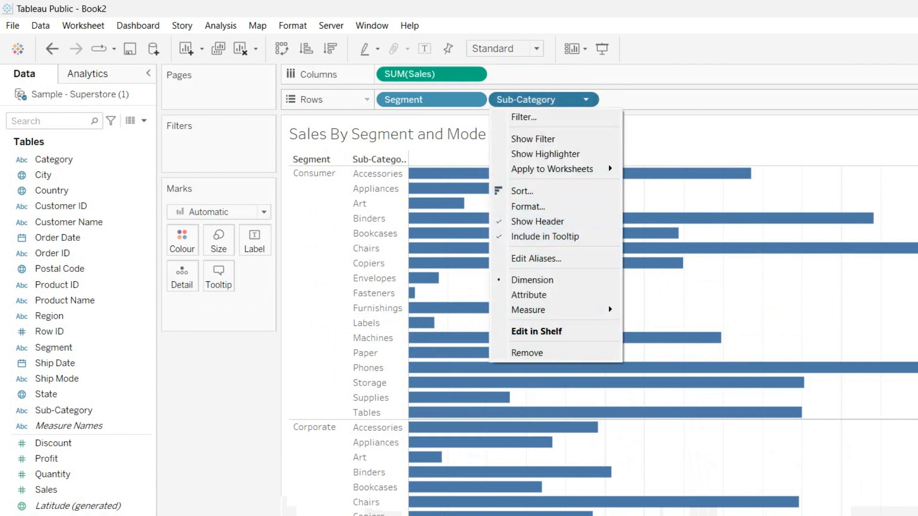
click(527, 353)
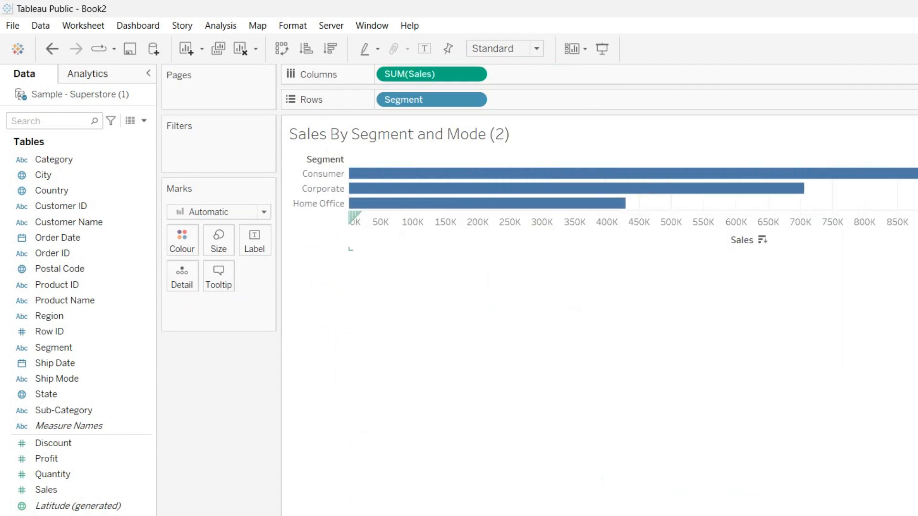
mouse_move(363, 174)
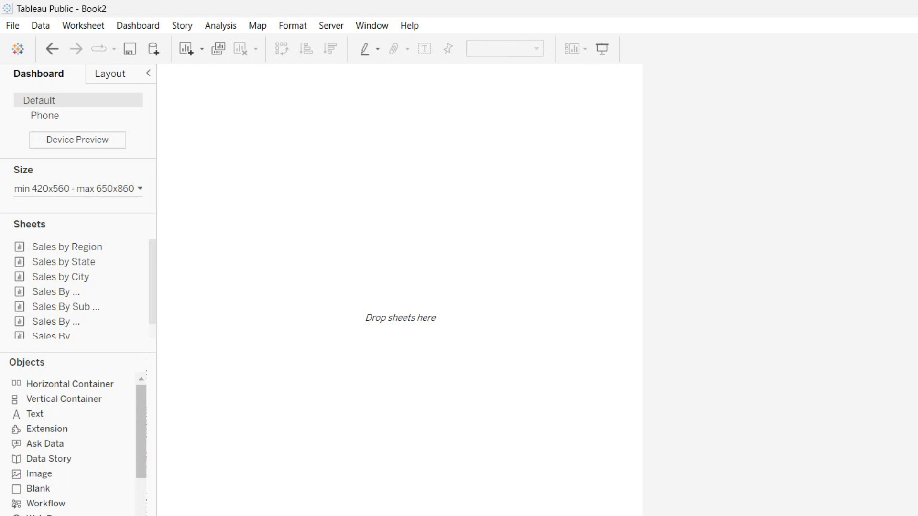
Place Sales By Segment and Sales By Category on top, Sub Category and Segment and Mode below
scroll(77, 274, down, 1)
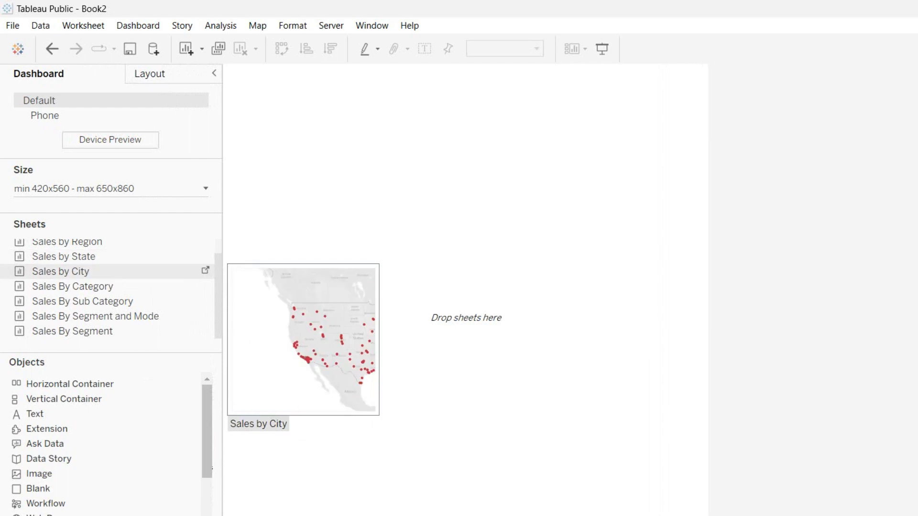
drag(73, 331, 392, 287)
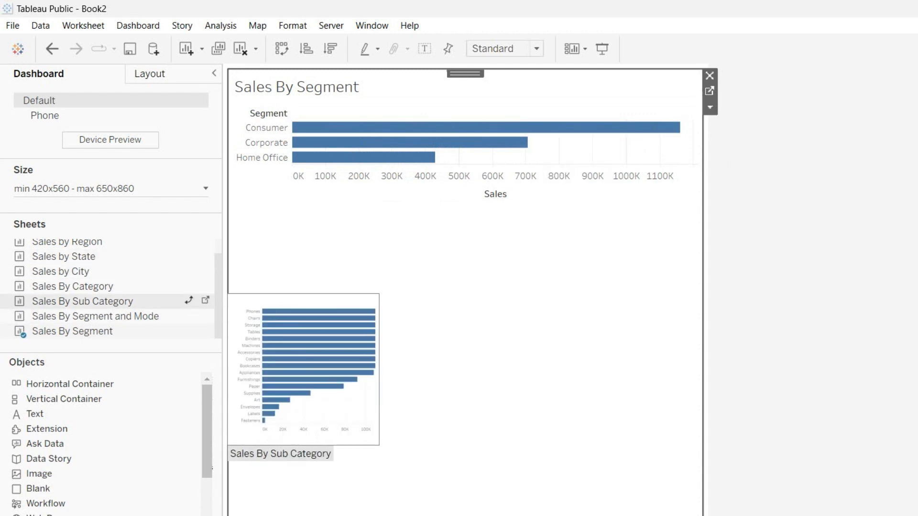
drag(72, 287, 287, 299)
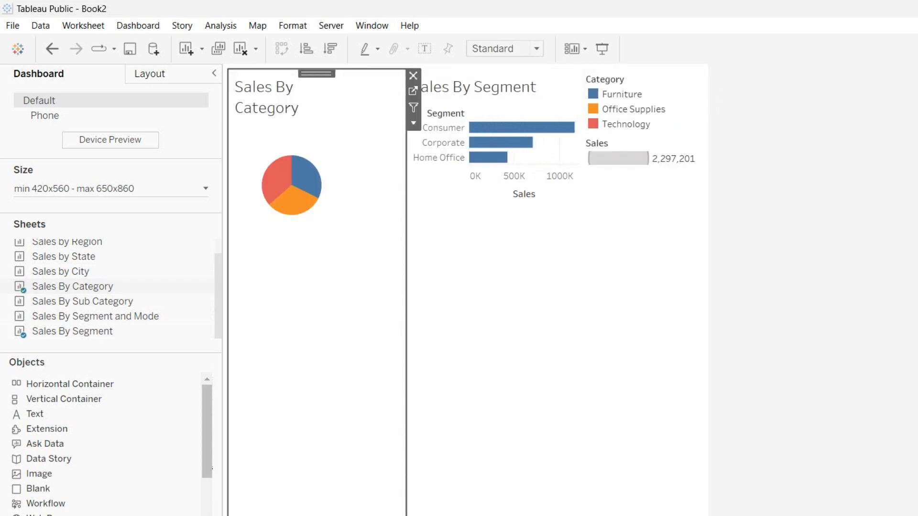
click(413, 76)
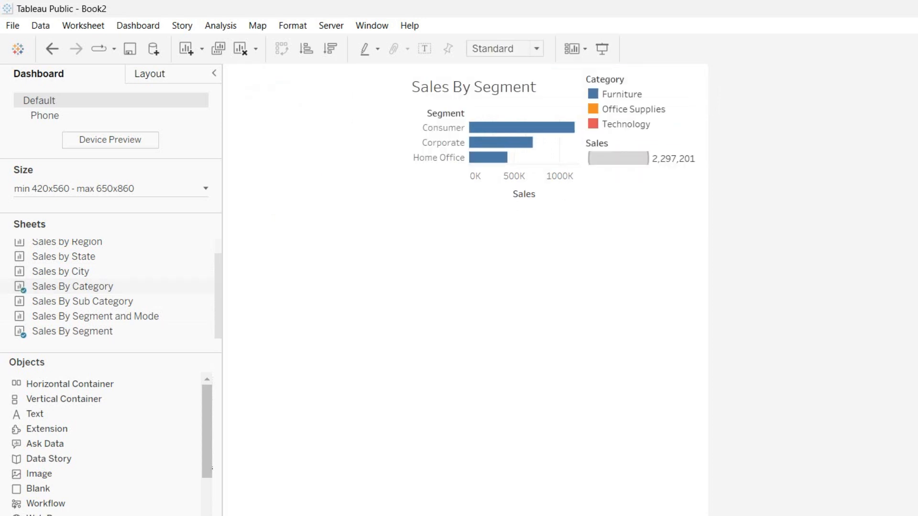
key(ctrl+z)
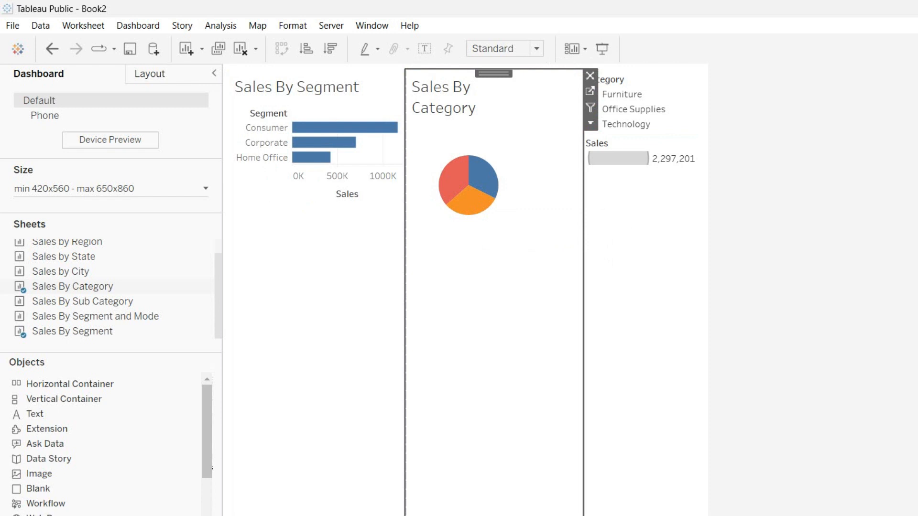
click(590, 75)
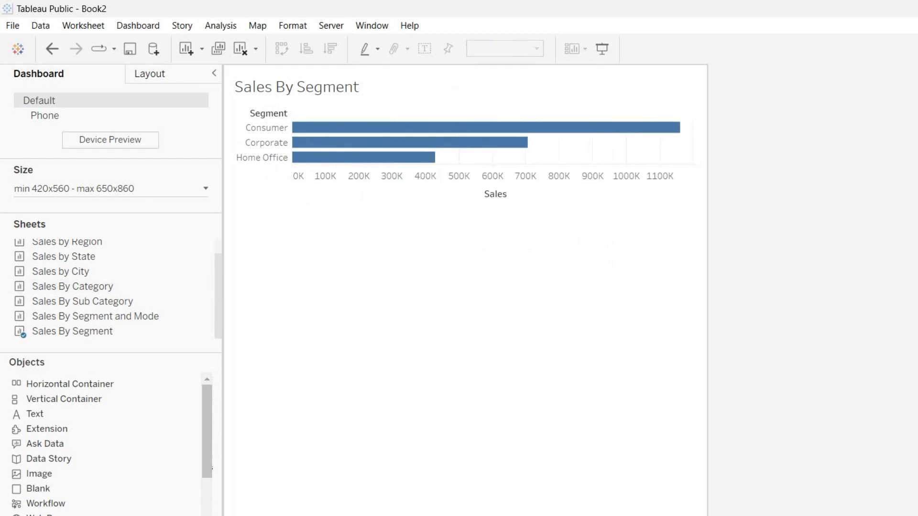
drag(73, 287, 593, 286)
drag(82, 302, 507, 411)
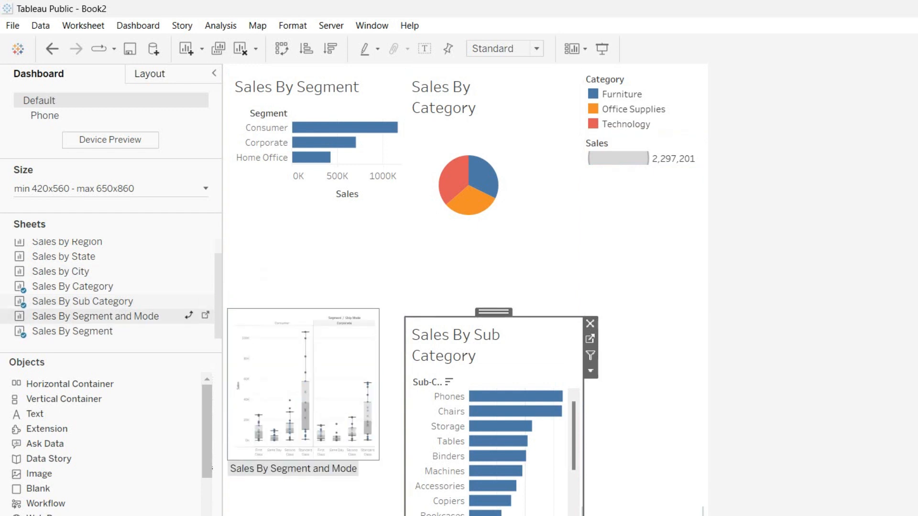
drag(96, 317, 344, 459)
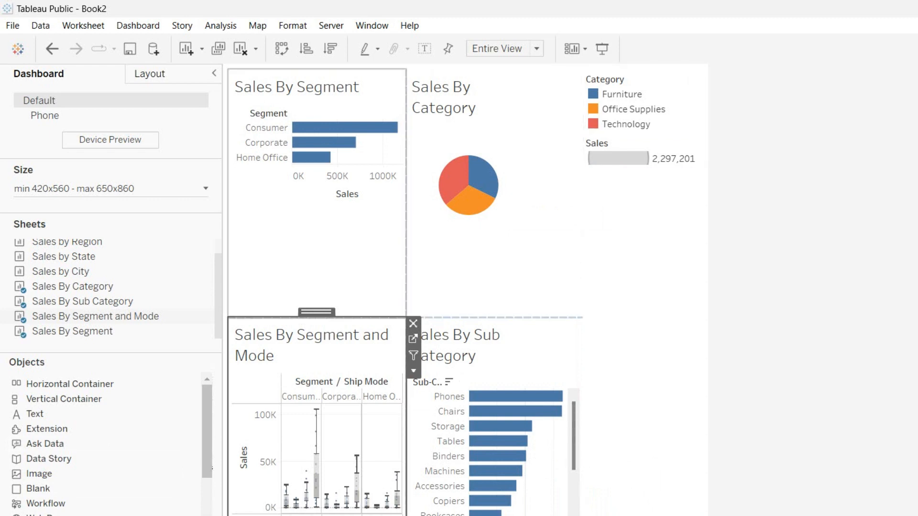
Set the Sales By Segment and Sales By Category charts to fit Entire View
click(337, 239)
click(536, 49)
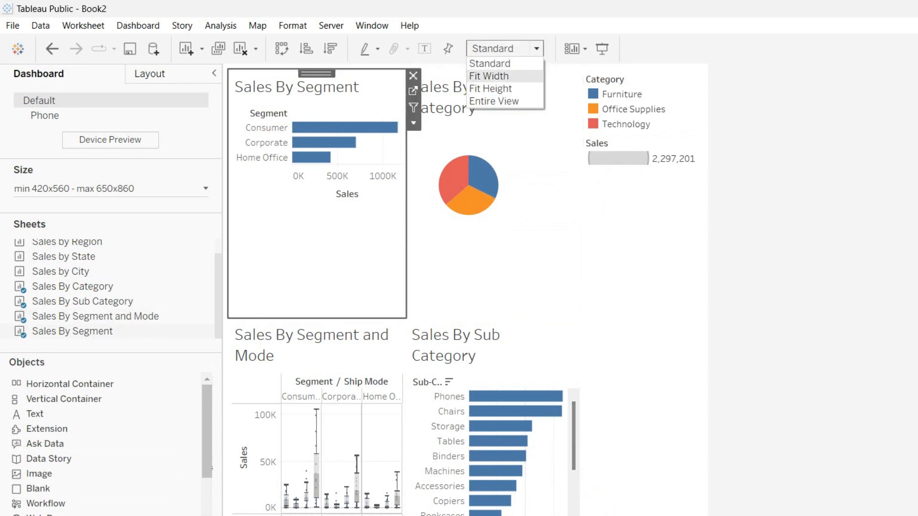
click(494, 102)
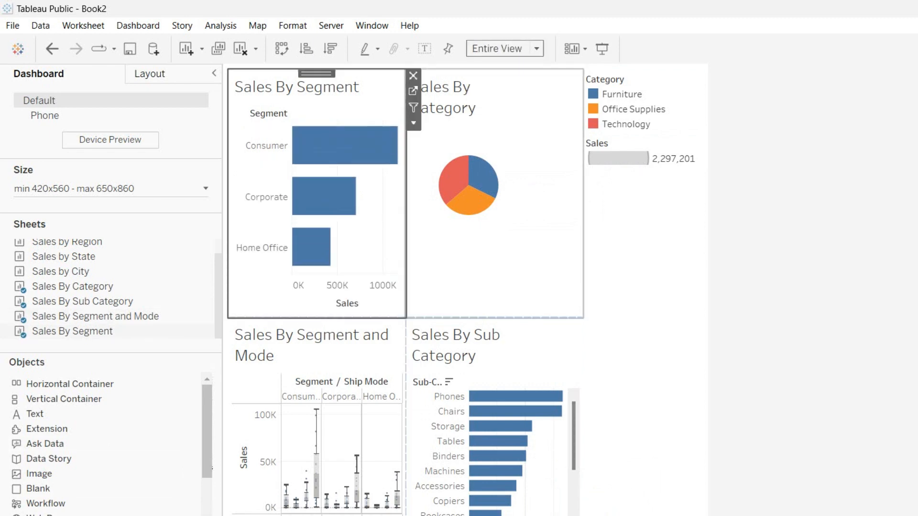
click(520, 132)
click(536, 49)
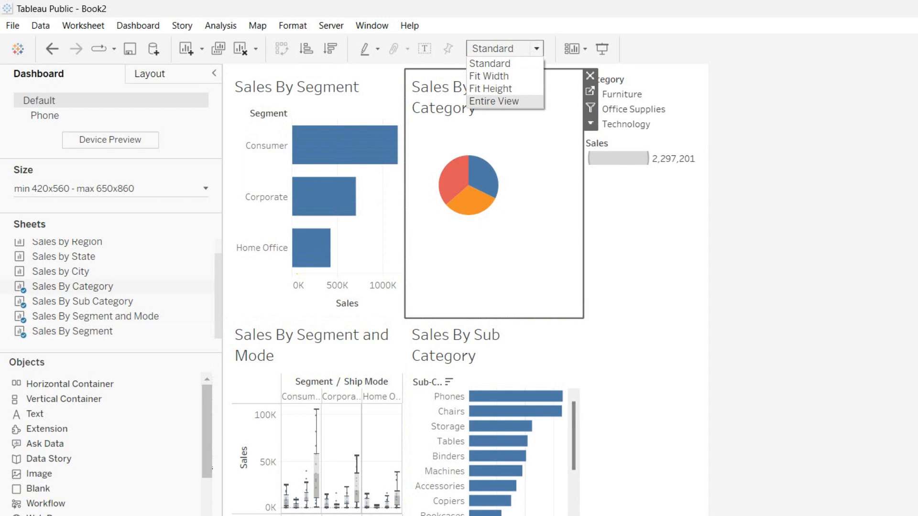
click(493, 101)
Set Sales By Sub Category and Sales By Segment and Mode to Entire View, then select the legend container
click(530, 356)
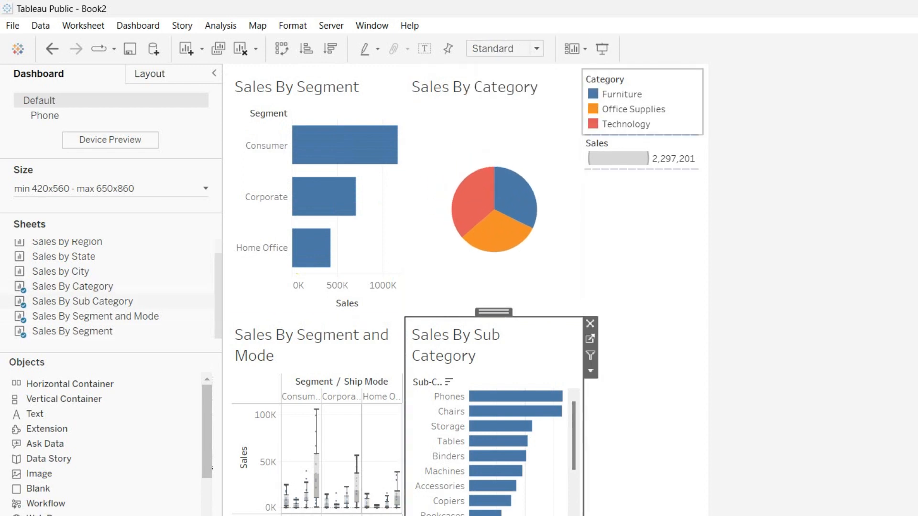
click(536, 49)
click(494, 101)
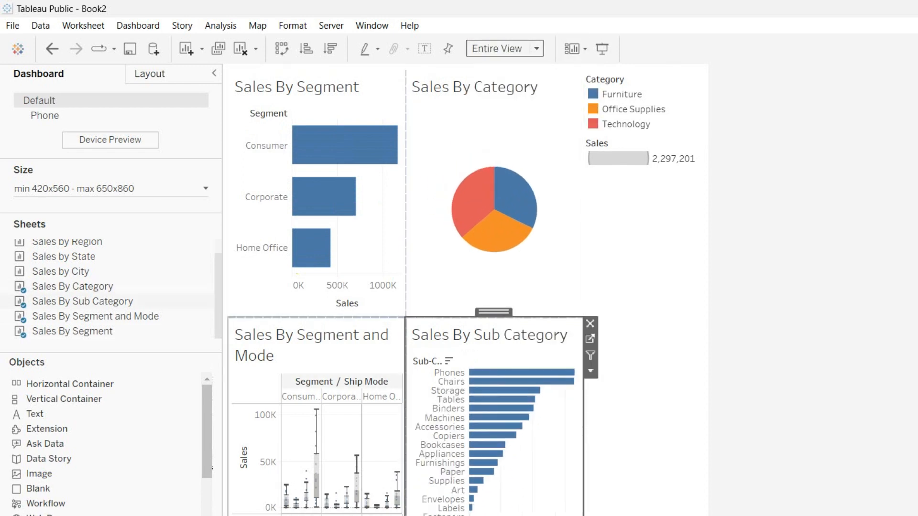
click(311, 344)
click(536, 49)
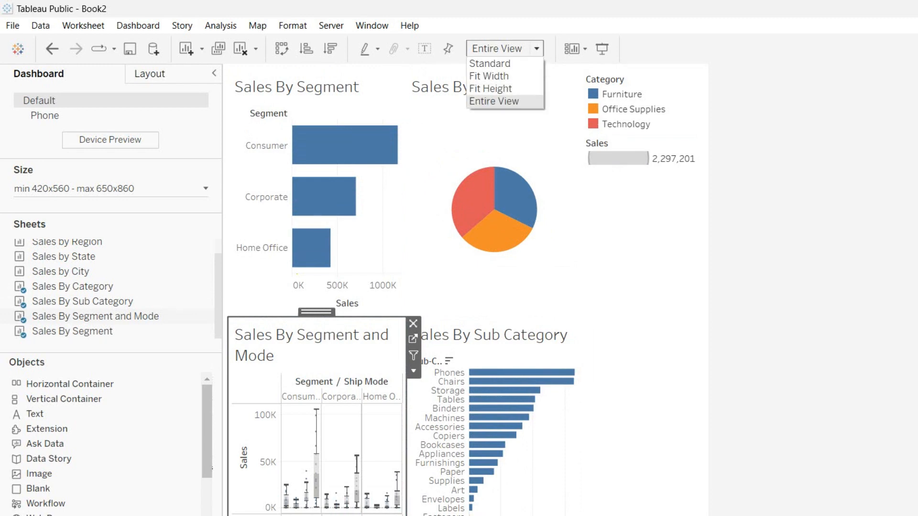
click(494, 101)
click(642, 306)
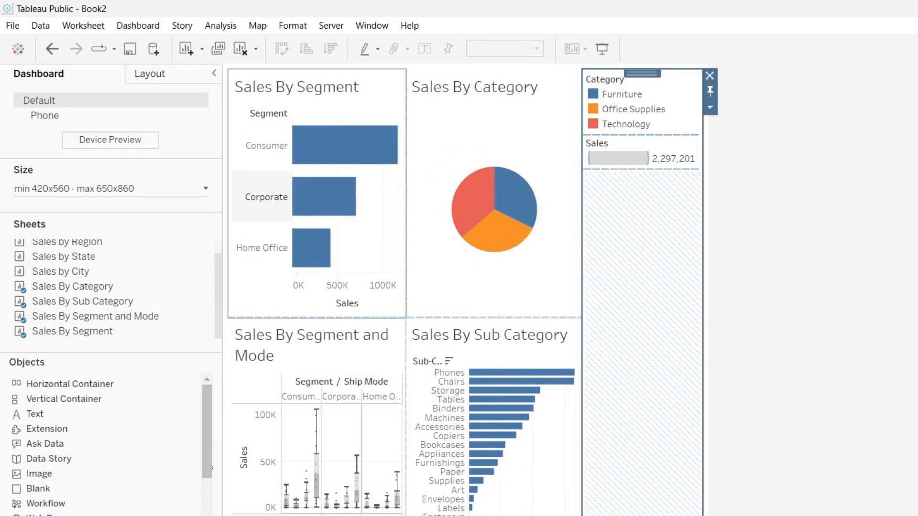
click(138, 25)
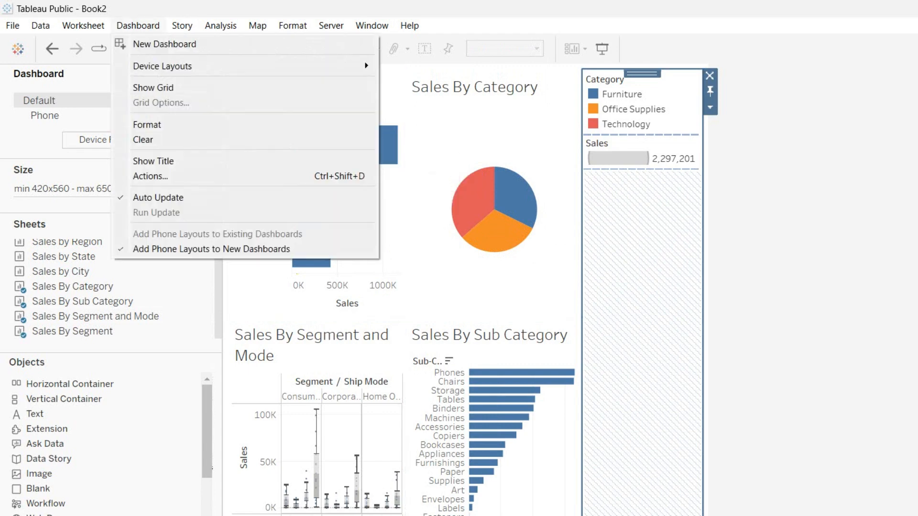
Show the dashboard title and change the Highlight 1 action to use All Fields
click(154, 160)
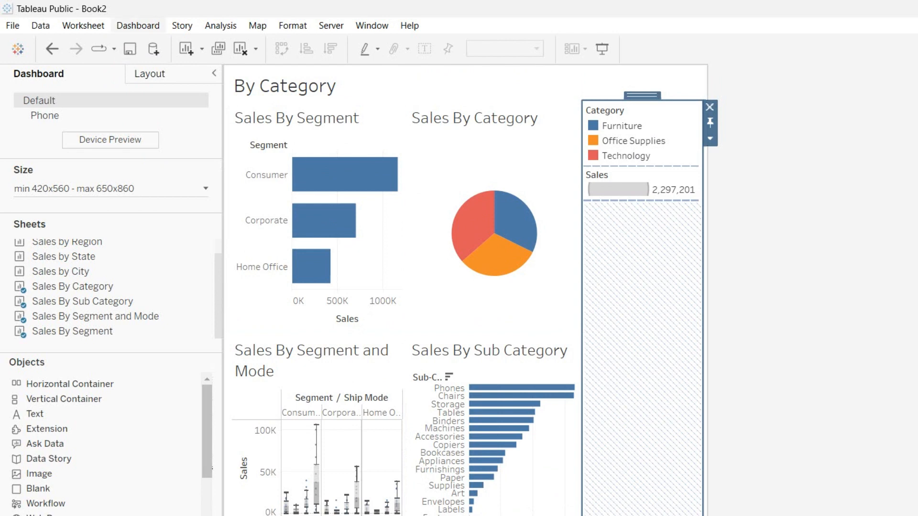
click(137, 26)
click(234, 176)
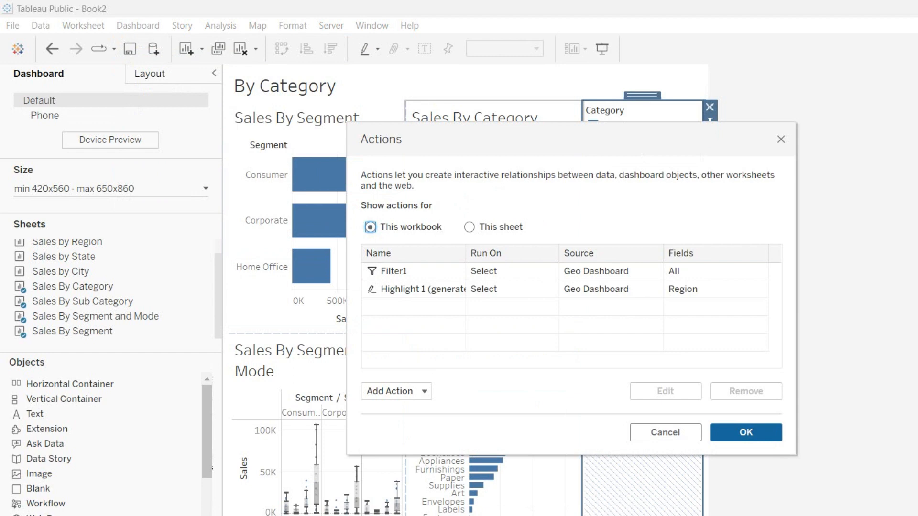
click(397, 392)
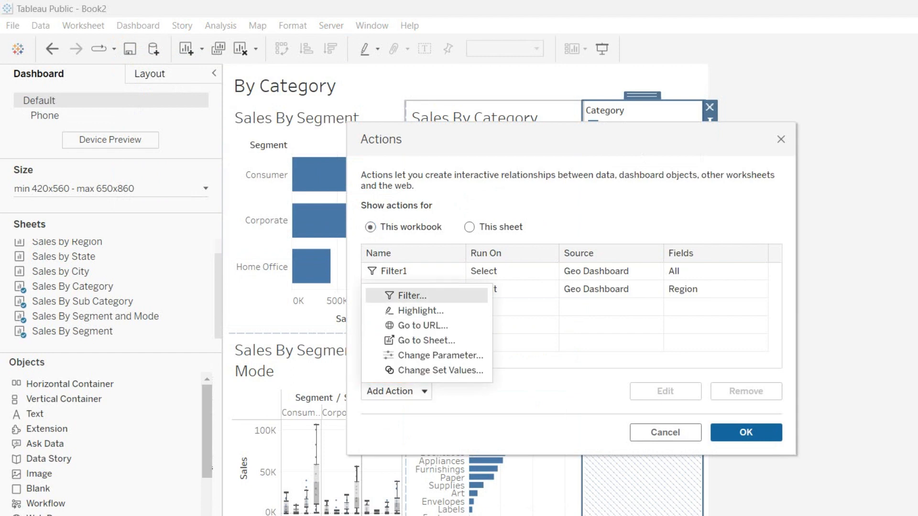
click(412, 294)
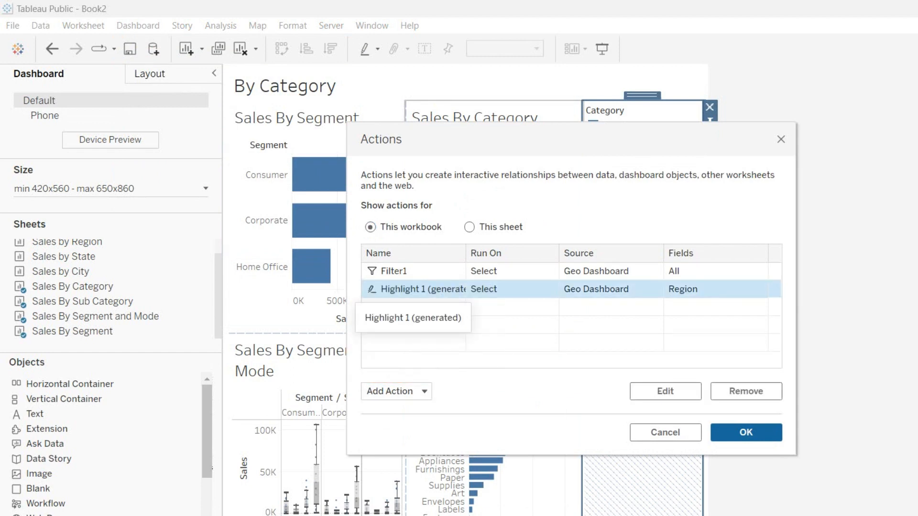
click(665, 391)
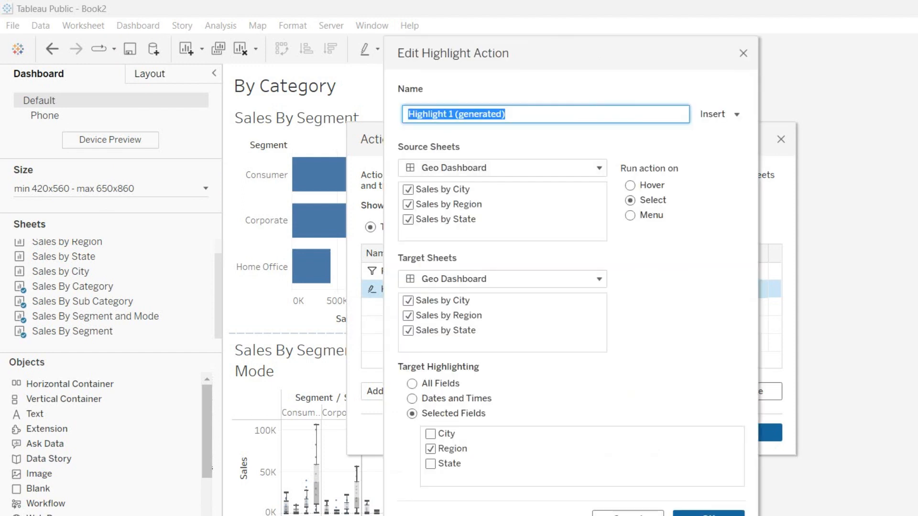
click(413, 384)
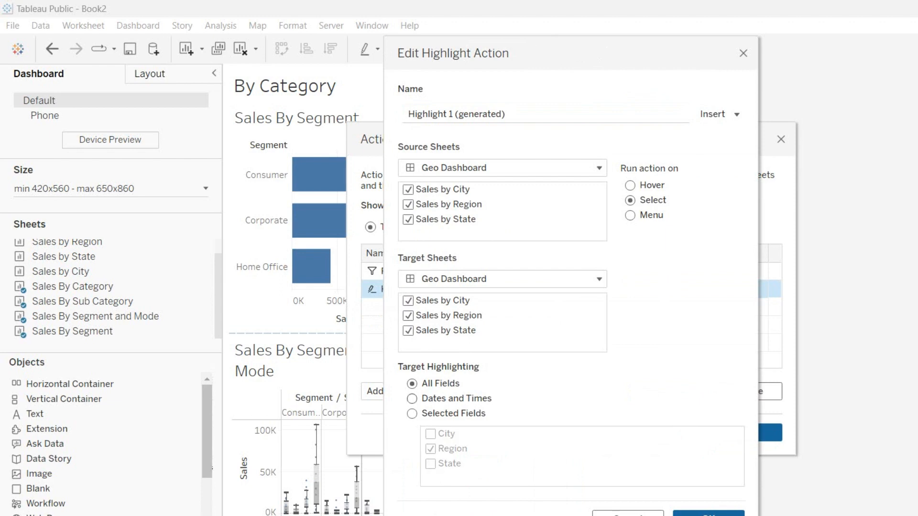
click(708, 514)
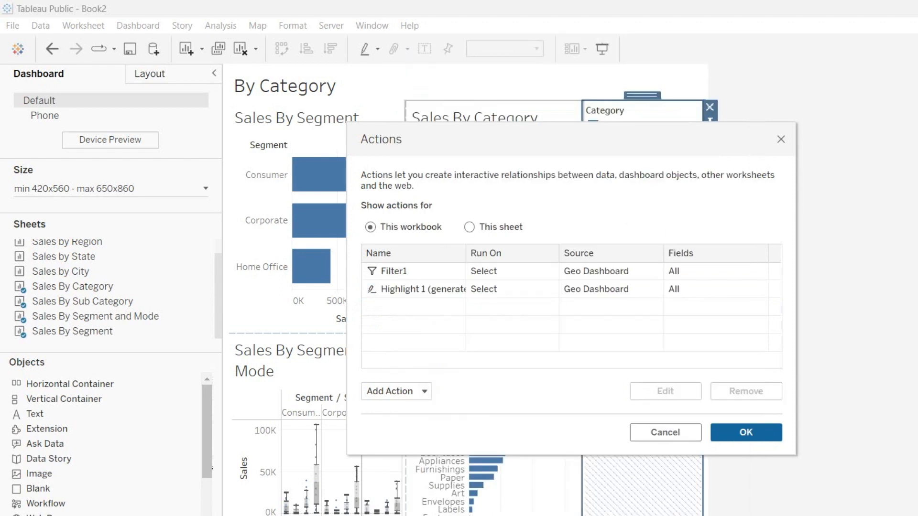
Add a Filter2 action from Sales By Segment, run on Select, showing all values when cleared
click(397, 392)
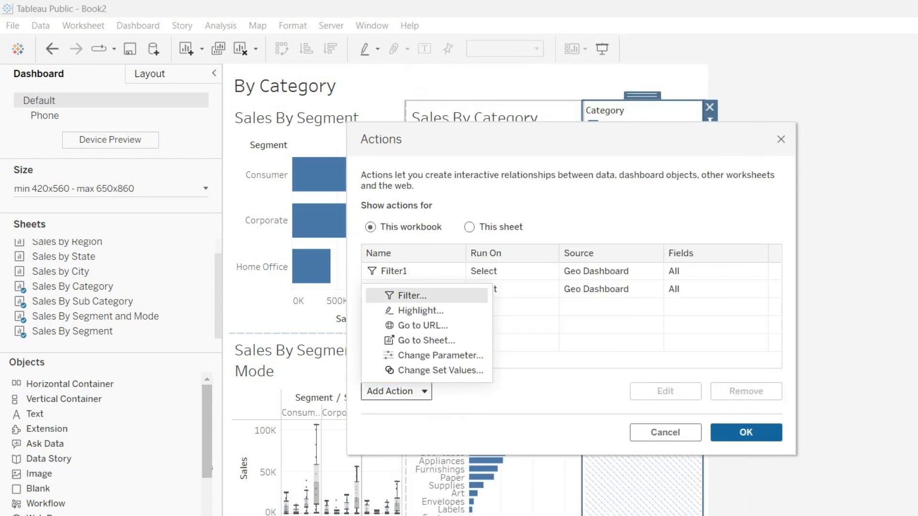
click(414, 296)
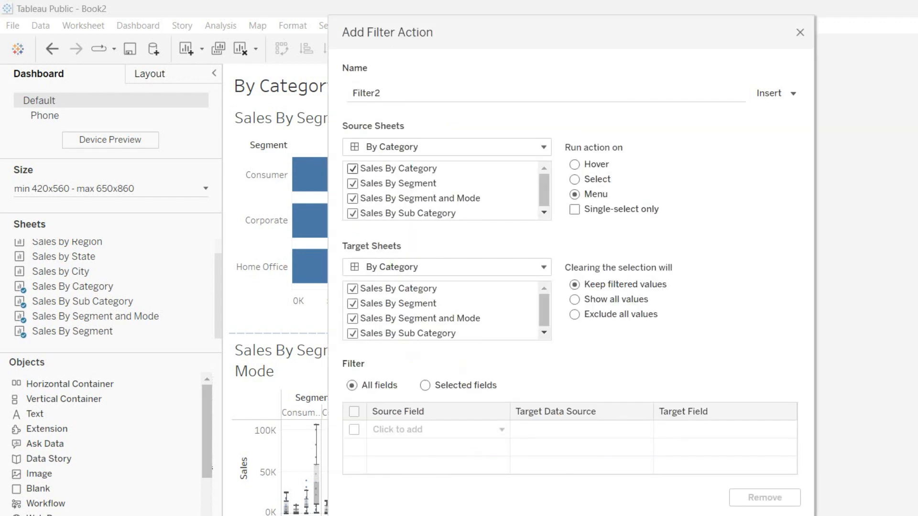
click(352, 168)
click(353, 198)
click(353, 213)
click(352, 303)
click(574, 299)
click(575, 179)
click(765, 515)
click(746, 433)
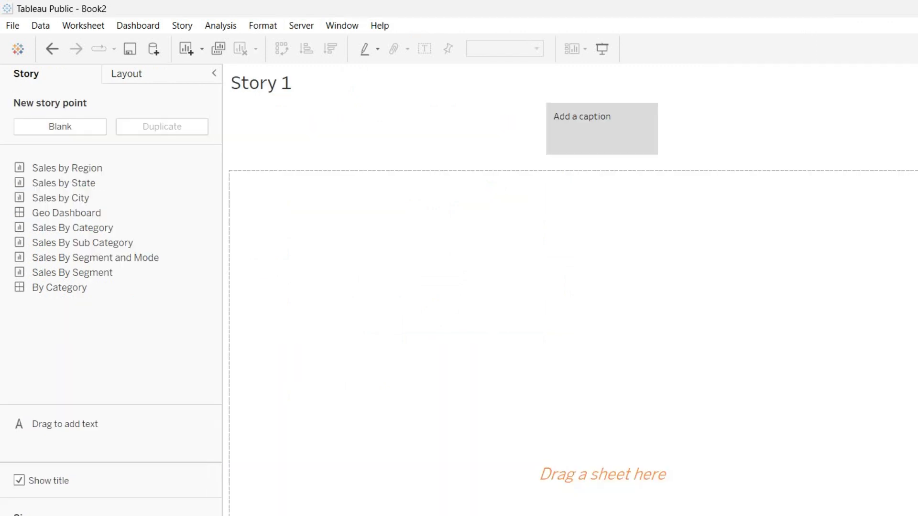
Caption the first story point 'By Geo' and drag the Geo Dashboard into its sheet area
click(591, 122)
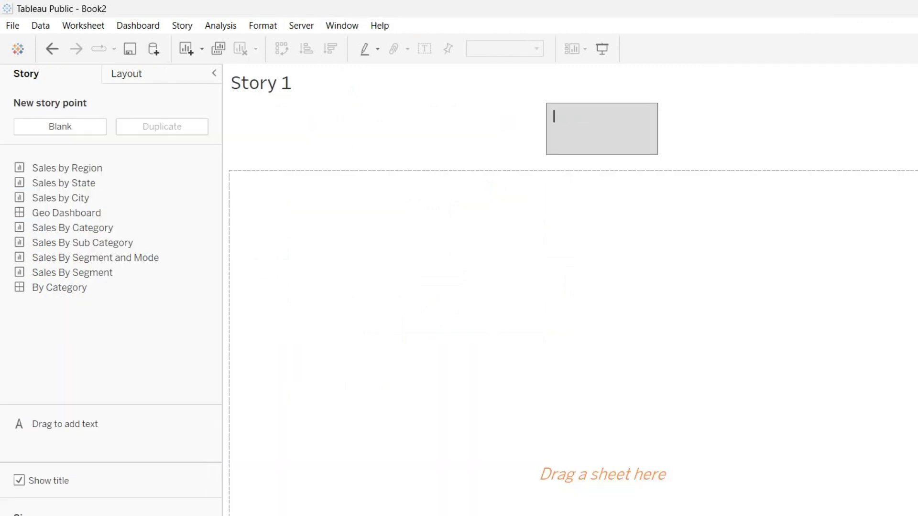
text(By Geo)
drag(59, 288, 228, 282)
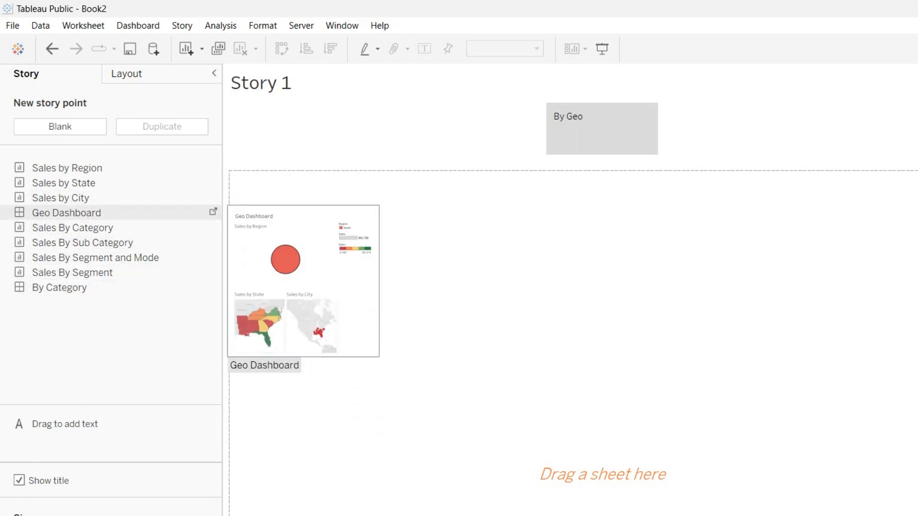
mouse_move(66, 212)
mouse_down()
mouse_move(431, 306)
mouse_move(411, 406)
mouse_up()
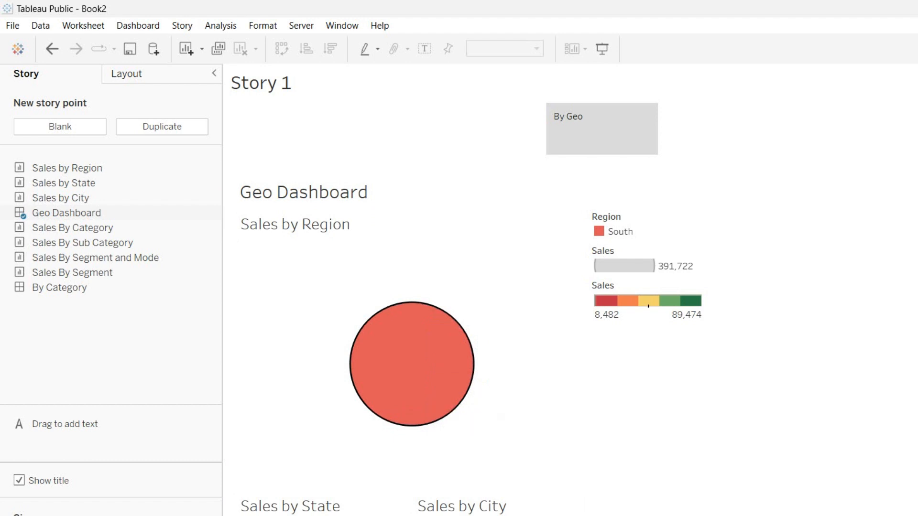
mouse_move(602, 129)
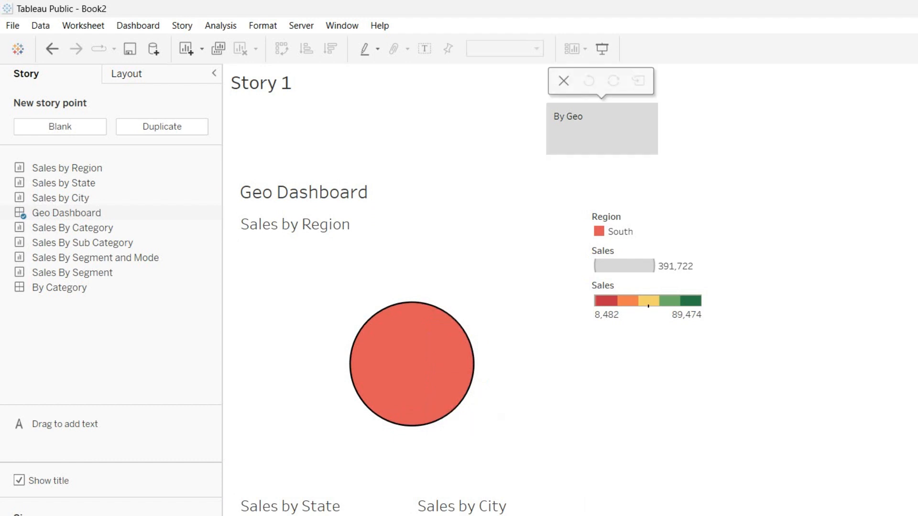
right_click(684, 137)
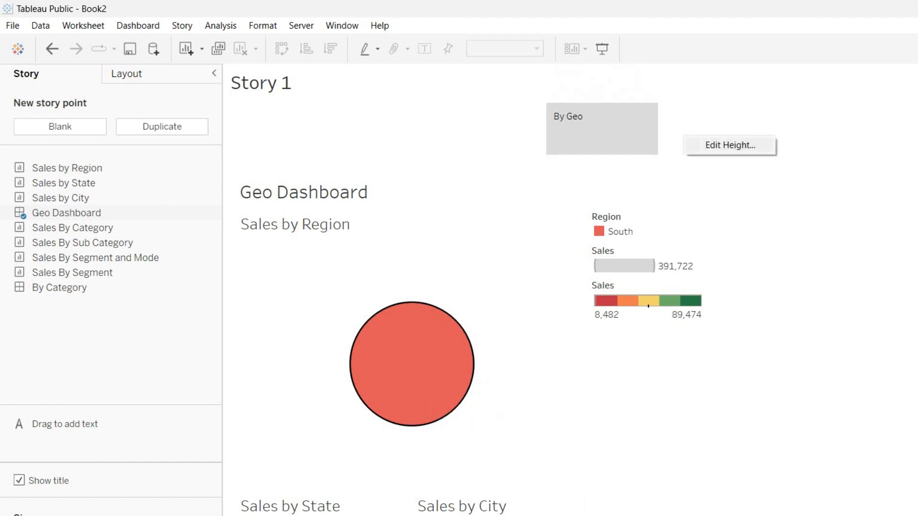
click(638, 142)
scroll(416, 332, down, 1)
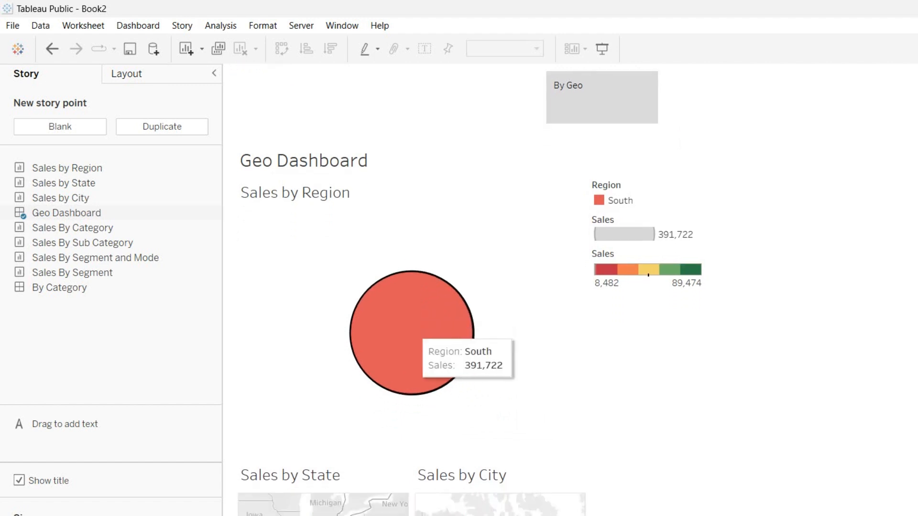
scroll(416, 332, down, 2)
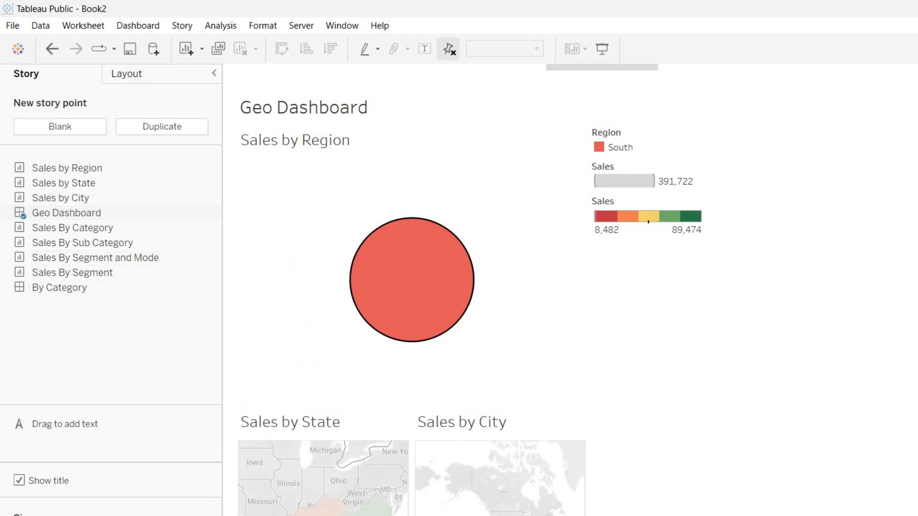
scroll(470, 292, up, 1)
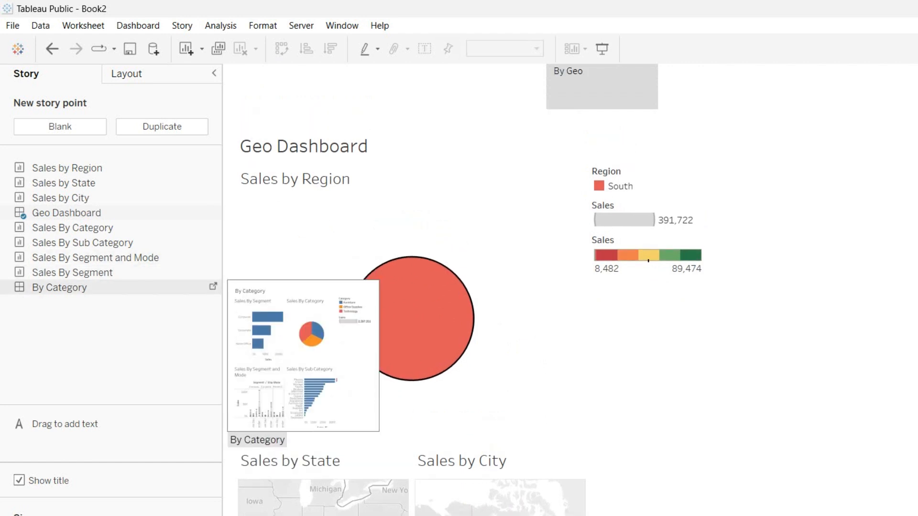
Add the By Category dashboard as a new story point captioned 'By Category'
drag(59, 287, 659, 93)
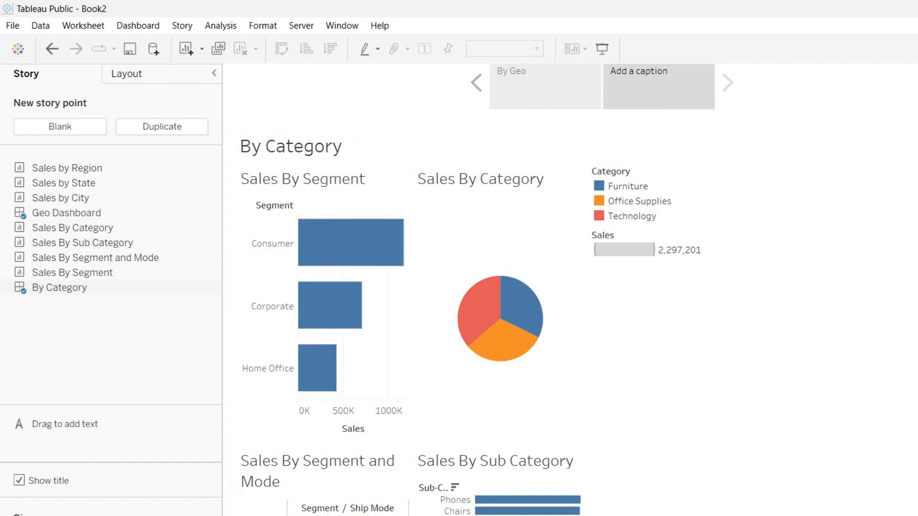
click(545, 87)
click(659, 87)
click(650, 71)
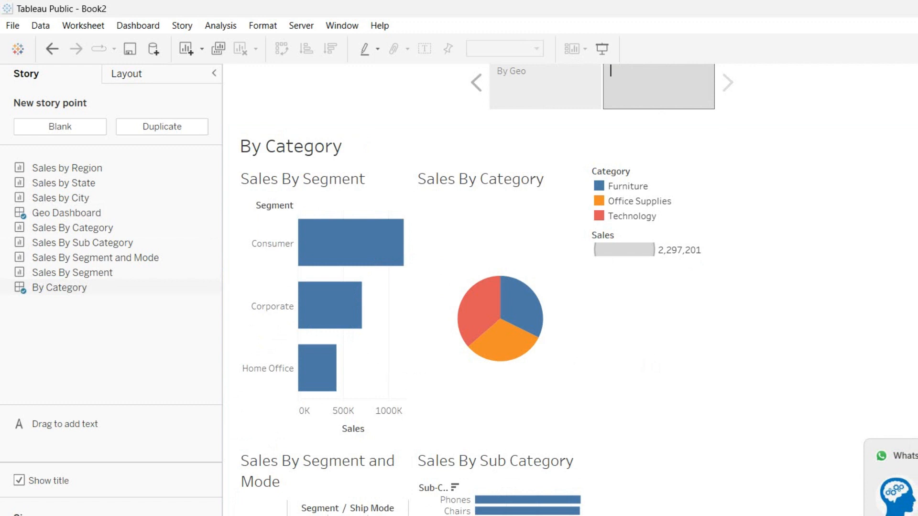
text(By Category)
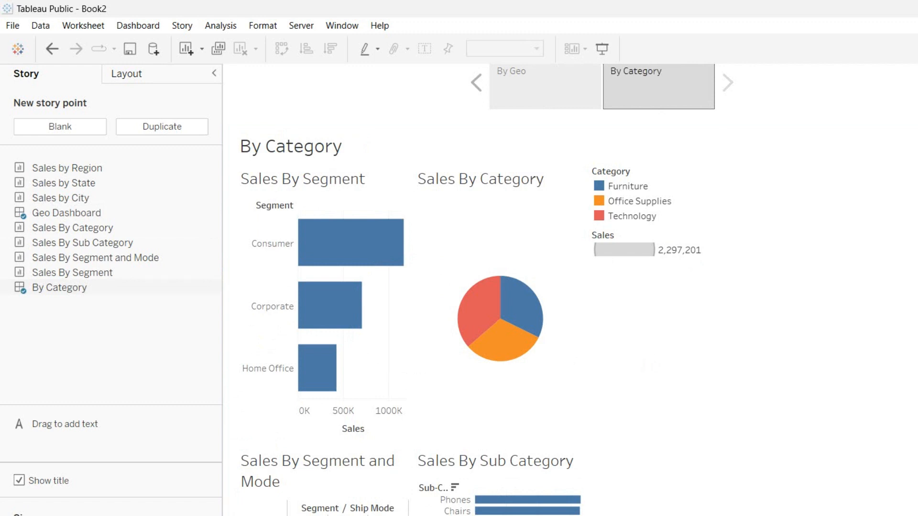
Switch between the By Geo and By Category story points to check both
click(545, 86)
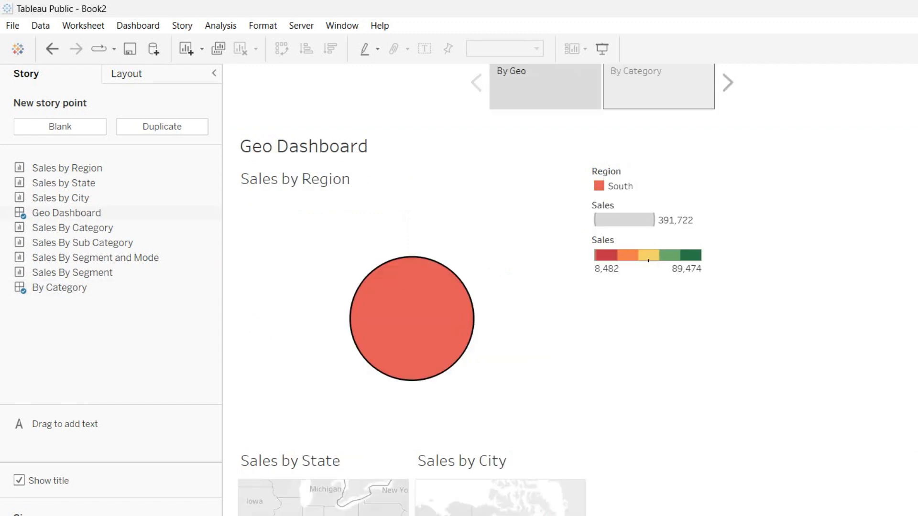
click(658, 87)
click(545, 87)
click(659, 86)
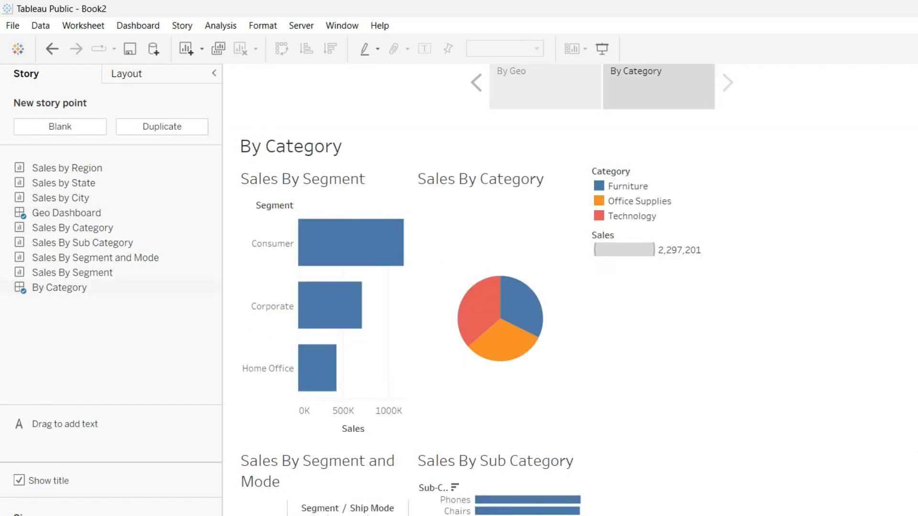
scroll(487, 290, down, 1)
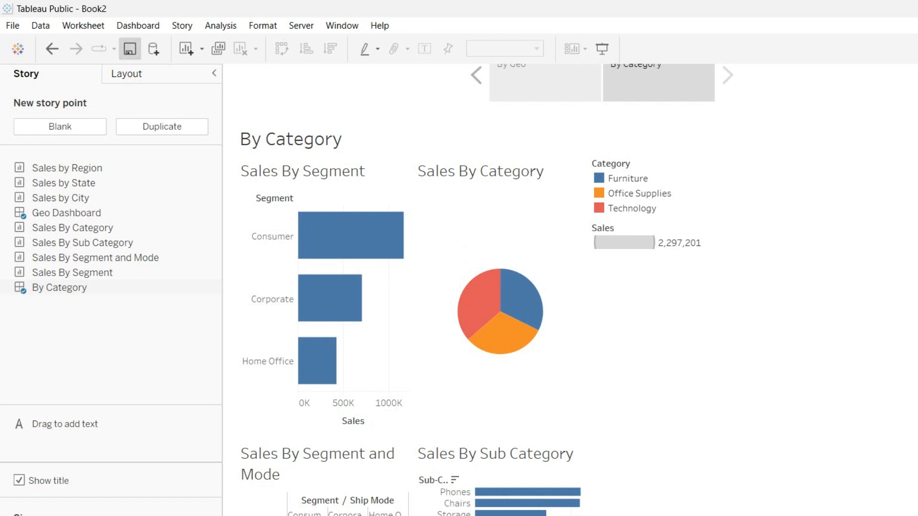
Start Save to Tableau Public, open the create-account form, and tab through its empty fields
click(129, 48)
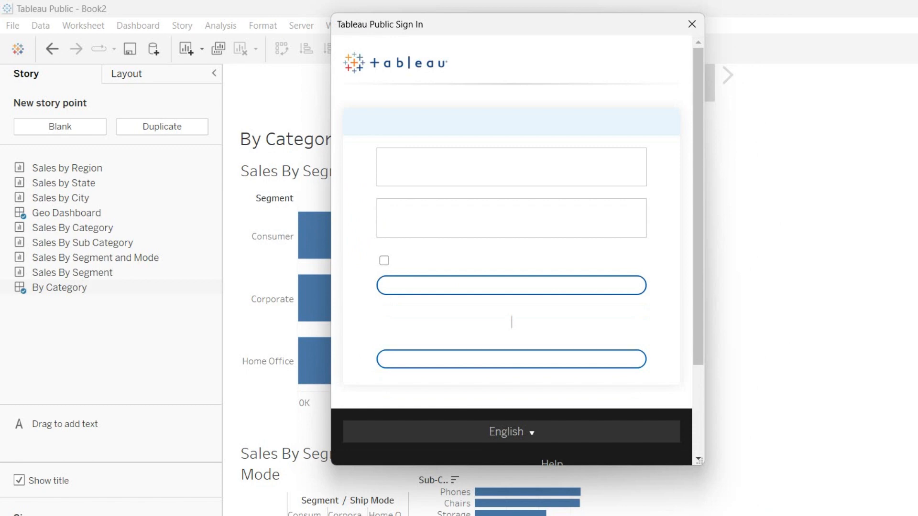
scroll(512, 239, down, 3)
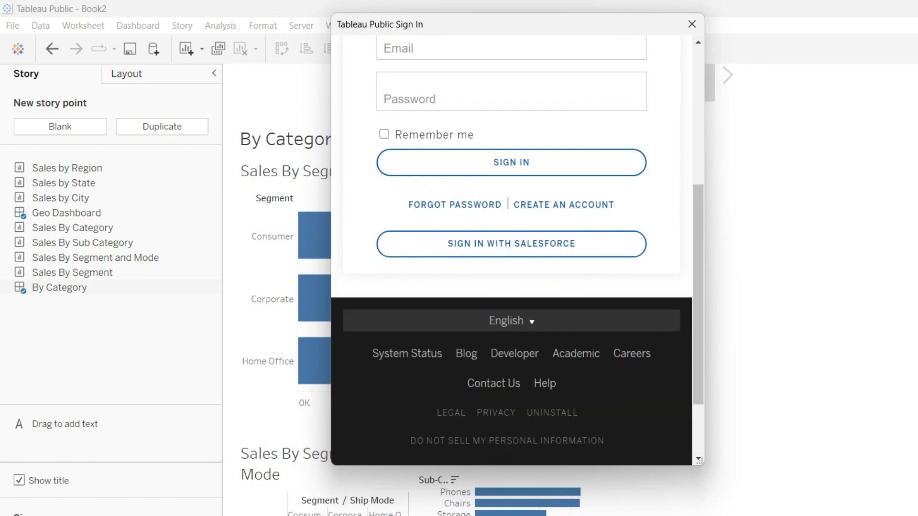
click(564, 205)
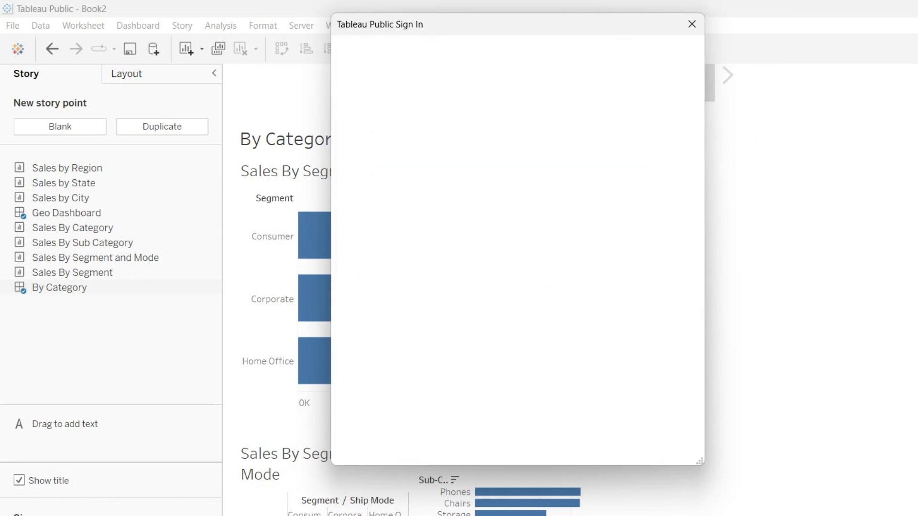
scroll(512, 239, down, 5)
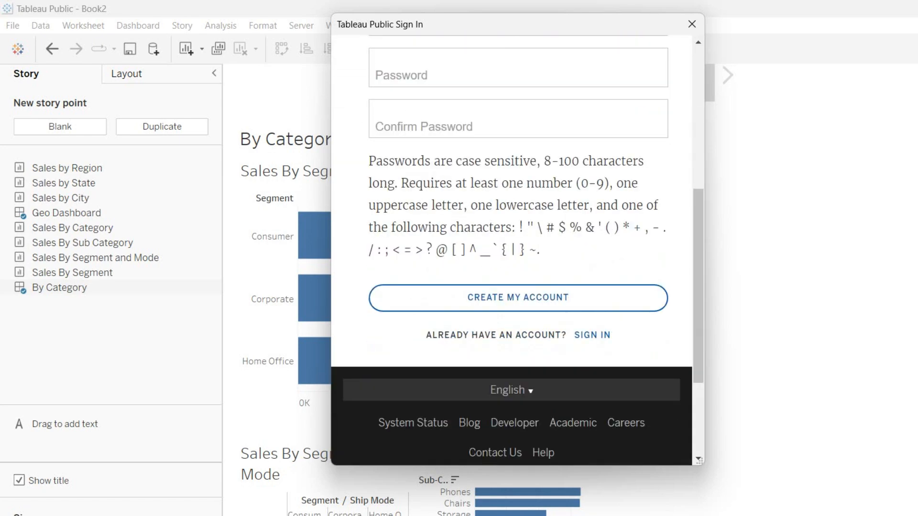
key(Tab)
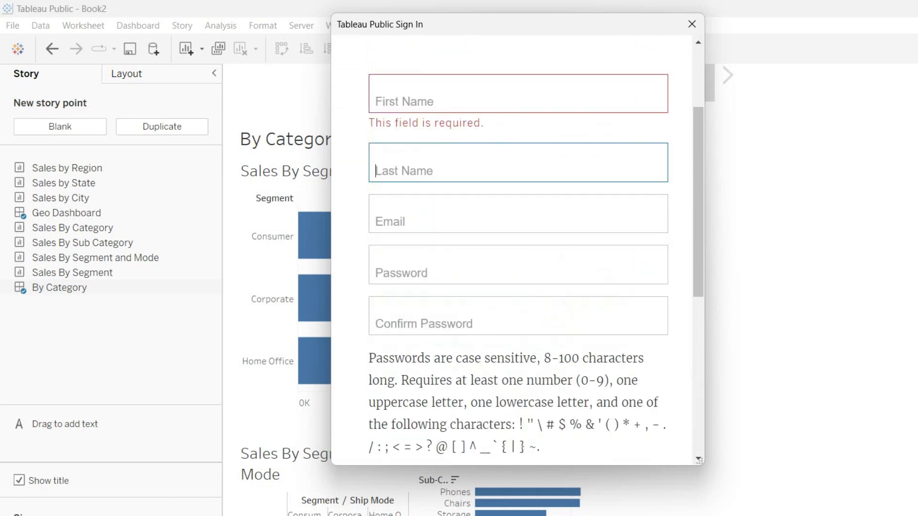
key(Tab)
key(Tab)
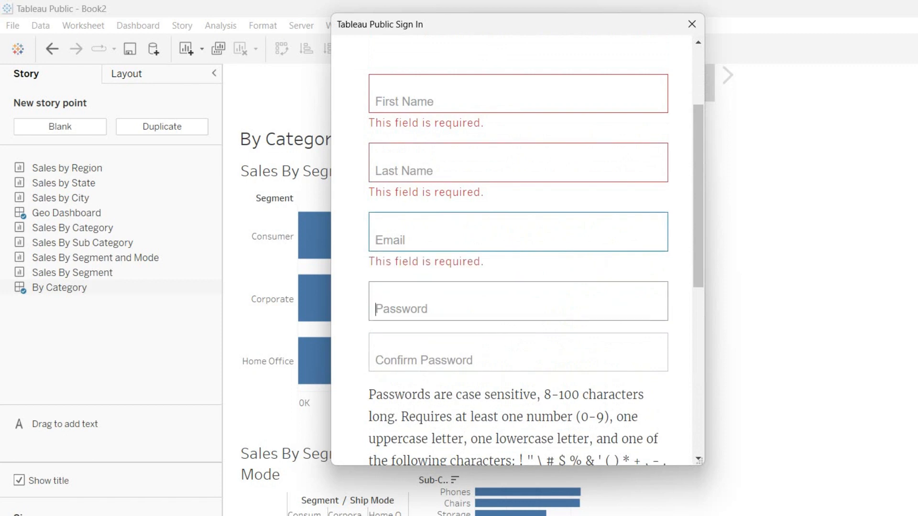
key(Tab)
key(Tab)
scroll(512, 248, down, 5)
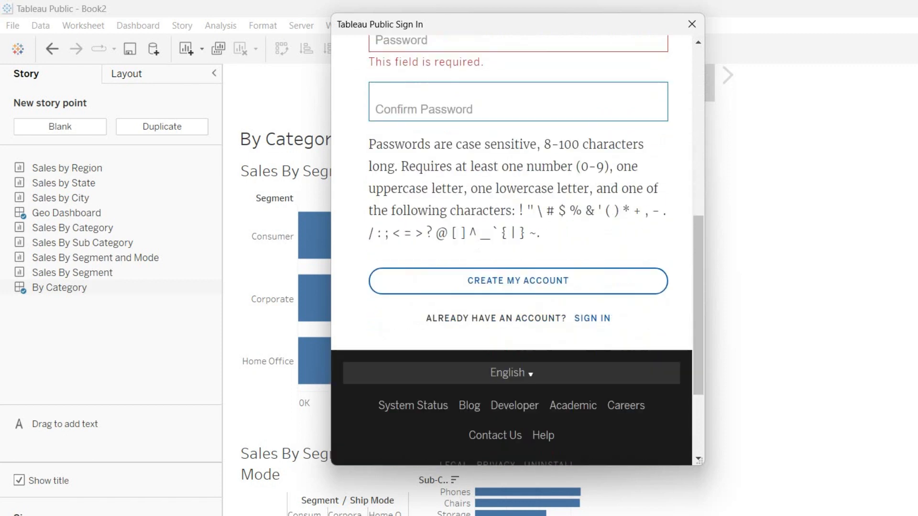
key(Tab)
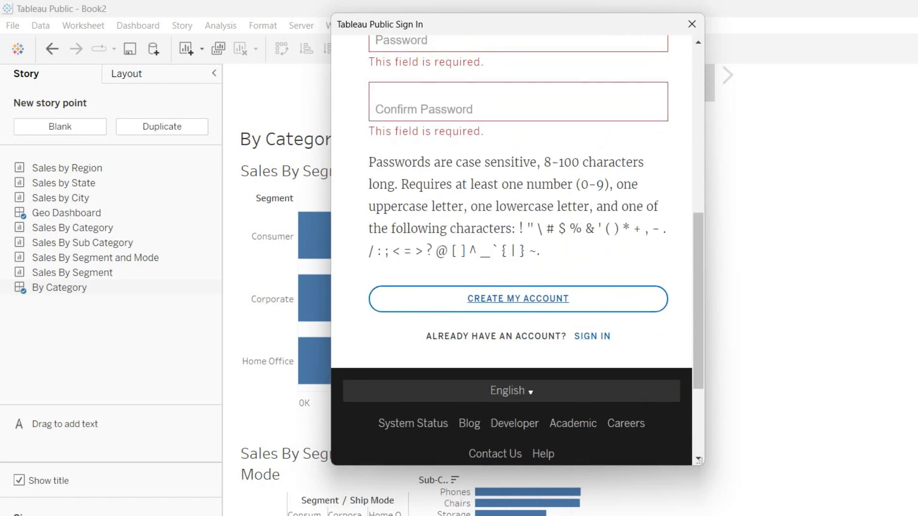
scroll(512, 335, up, 4)
scroll(511, 335, down, 4)
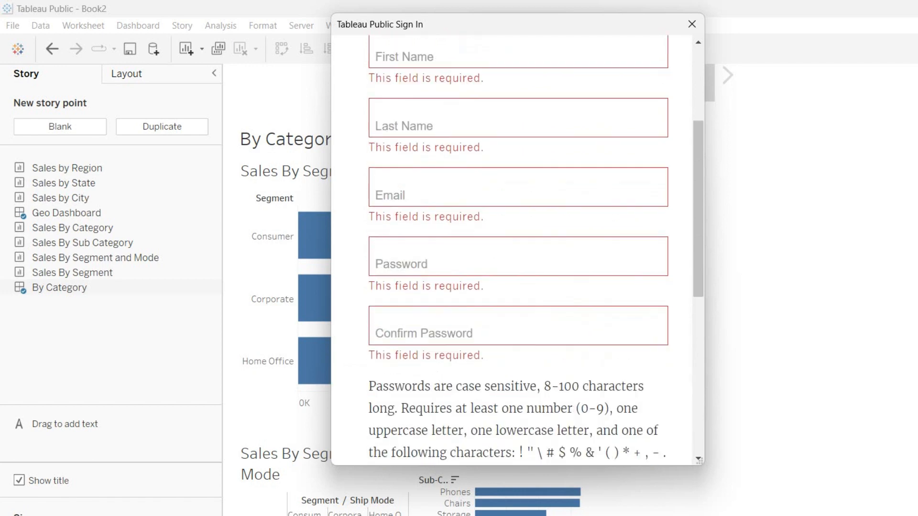
Return to the sign-in form and submit the account e-mail and password
mouse_move(512, 391)
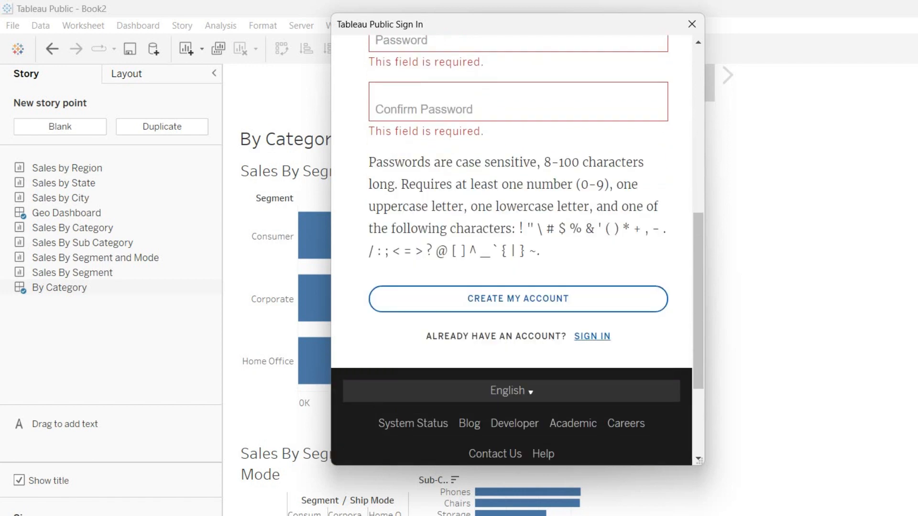
click(593, 337)
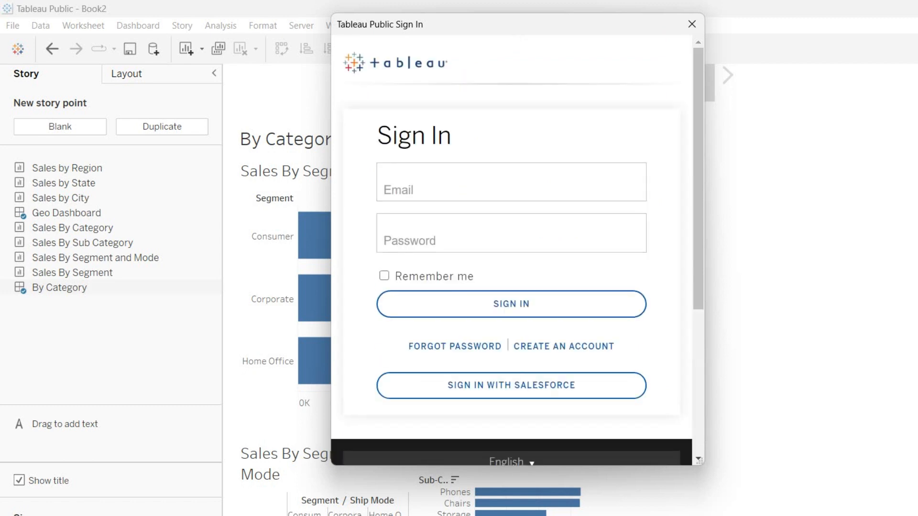
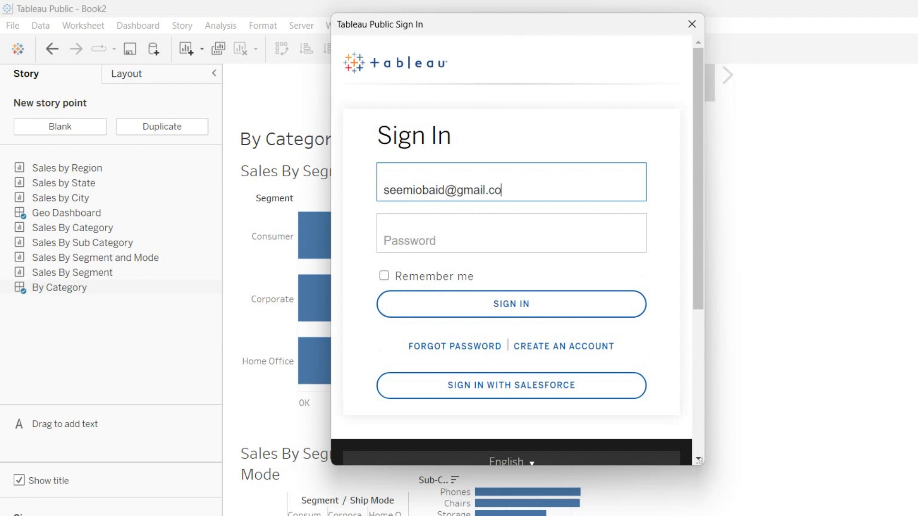
key(Tab)
text(*******)
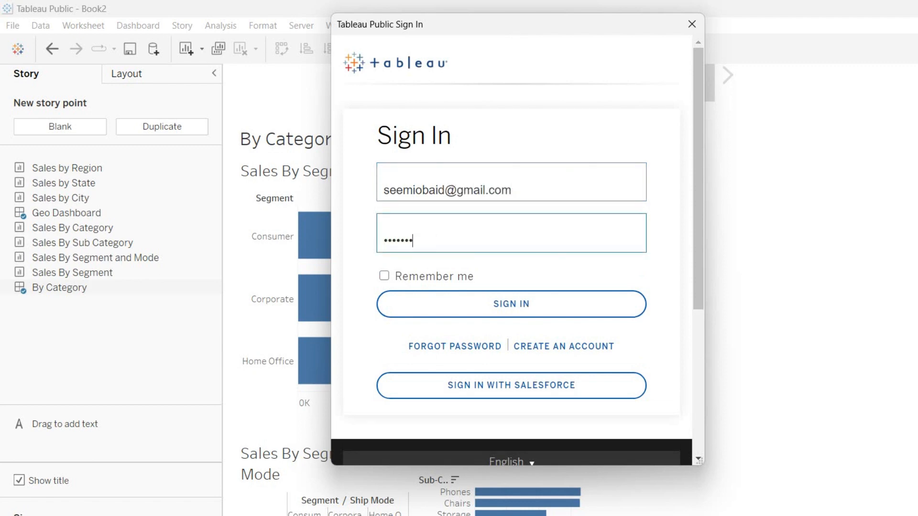
text(**)
key(Return)
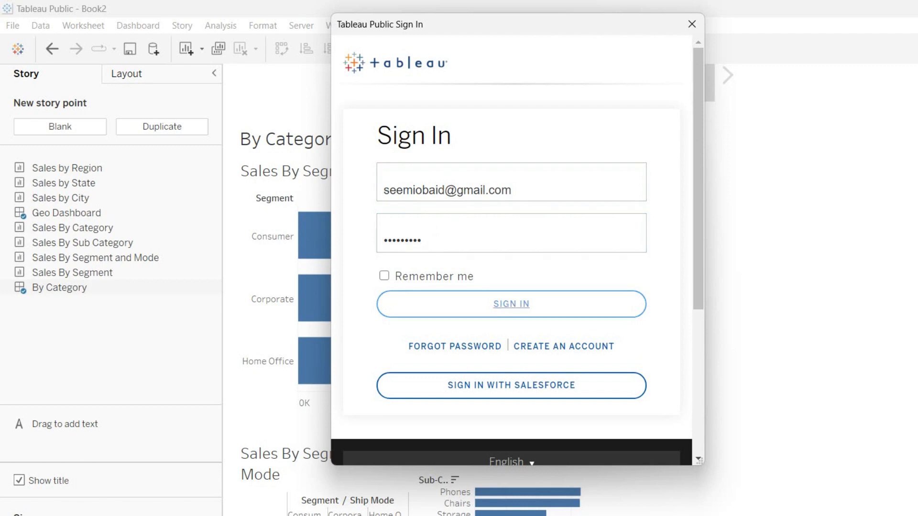
scroll(511, 249, down, 5)
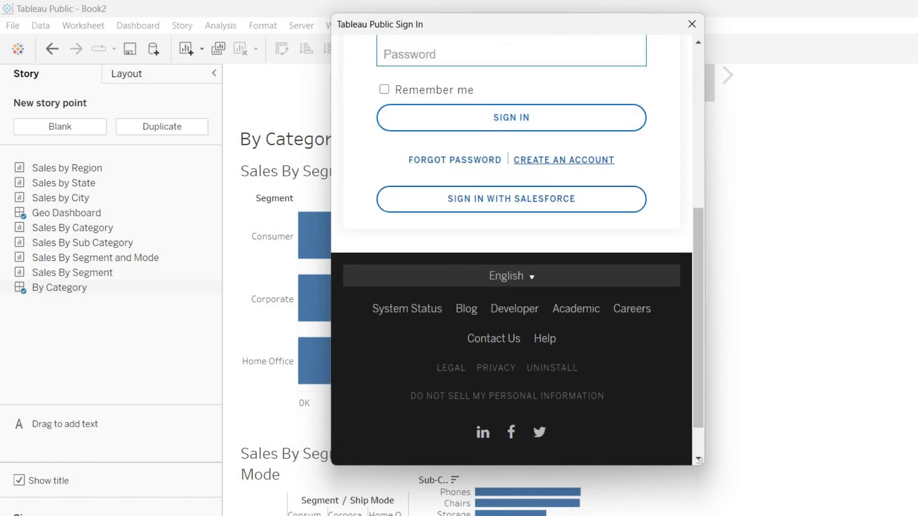
Open the create-account form and enter the first name, last name and corrected e-mail address
click(564, 159)
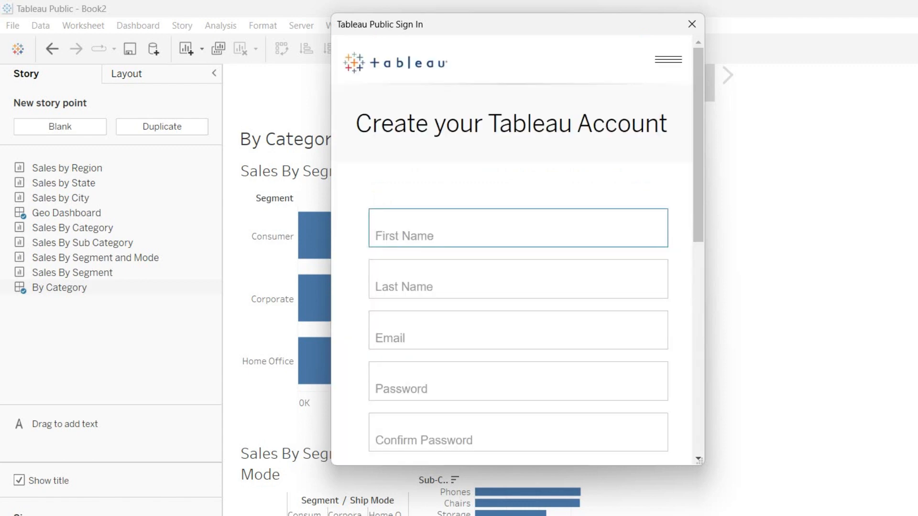
key(Tab)
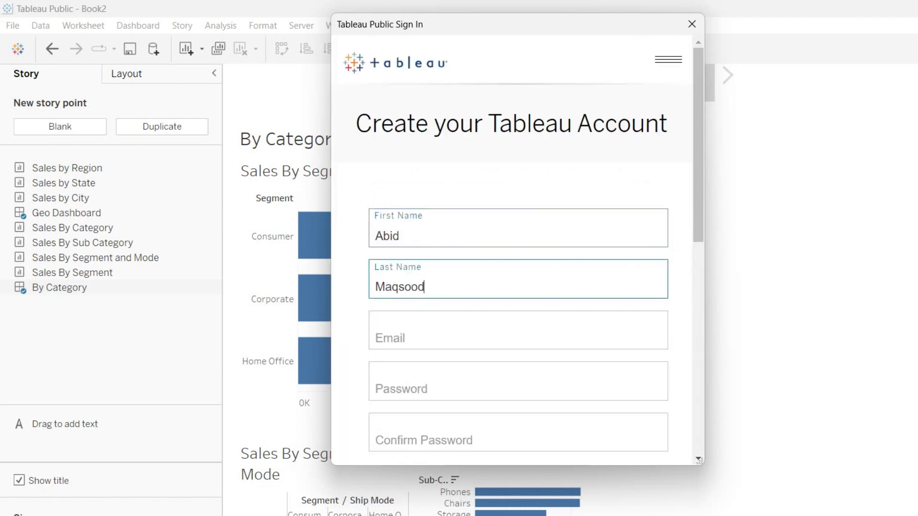
key(Tab)
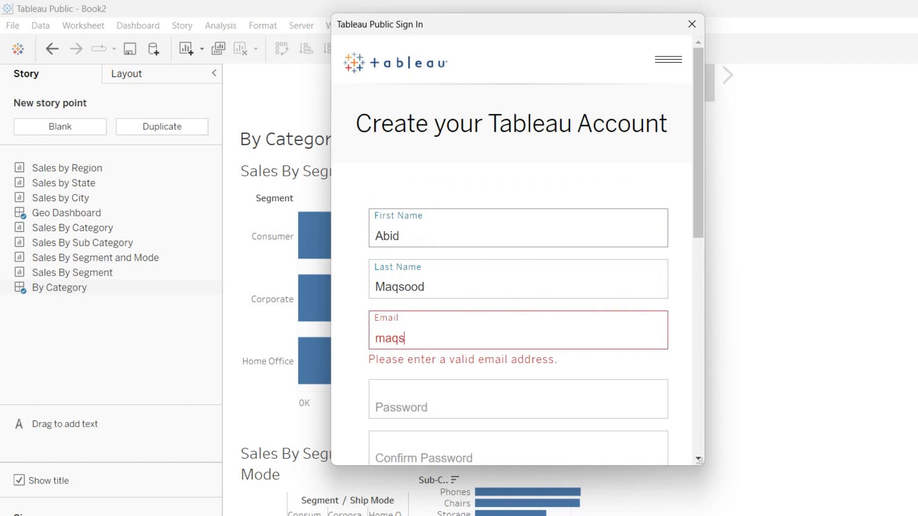
key(ctrl+a)
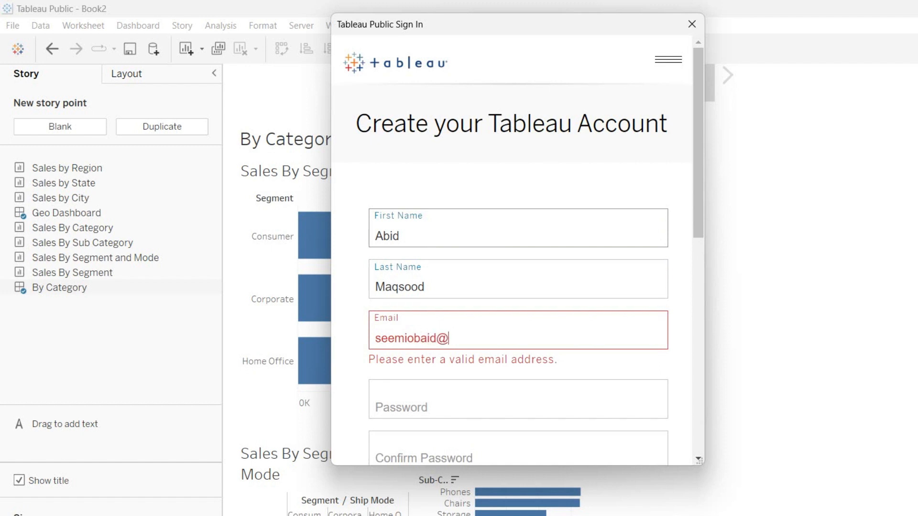
Enter the account password and submit the new account registration
key(Tab)
text(•••••)
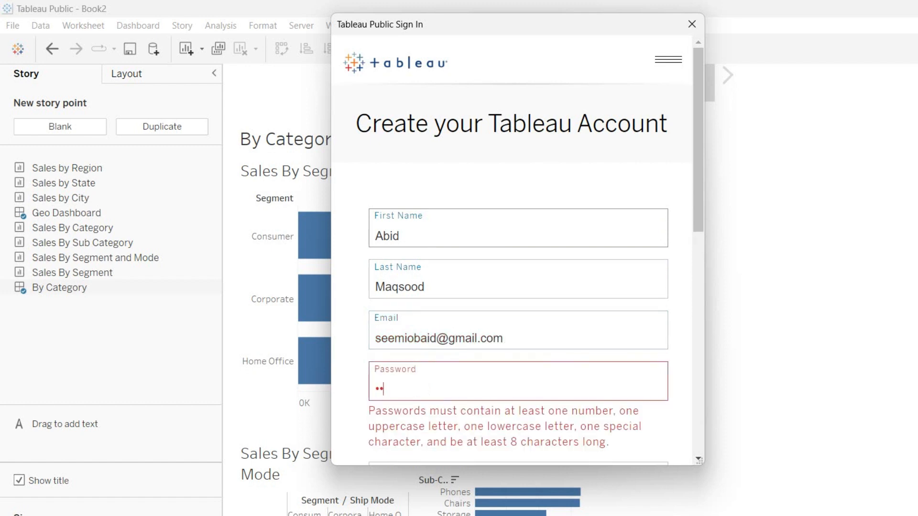
text(•••••)
key(Tab)
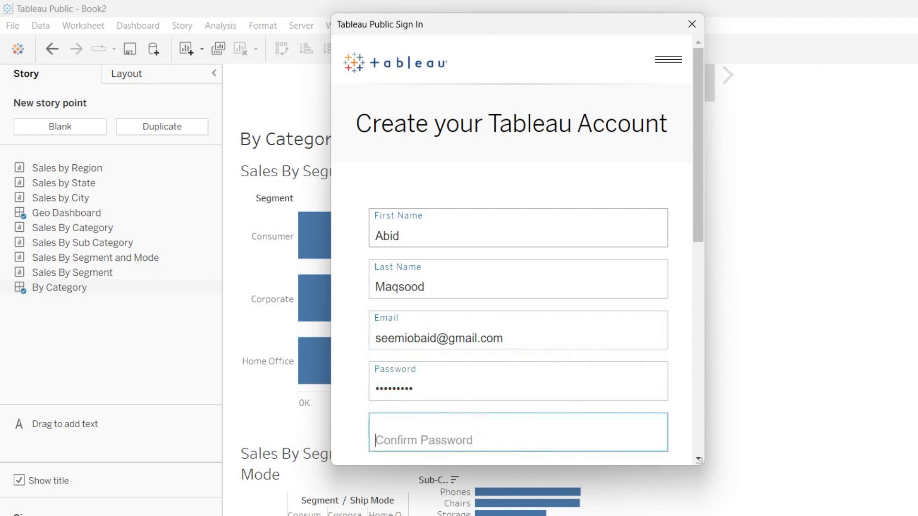
text(•••••••••)
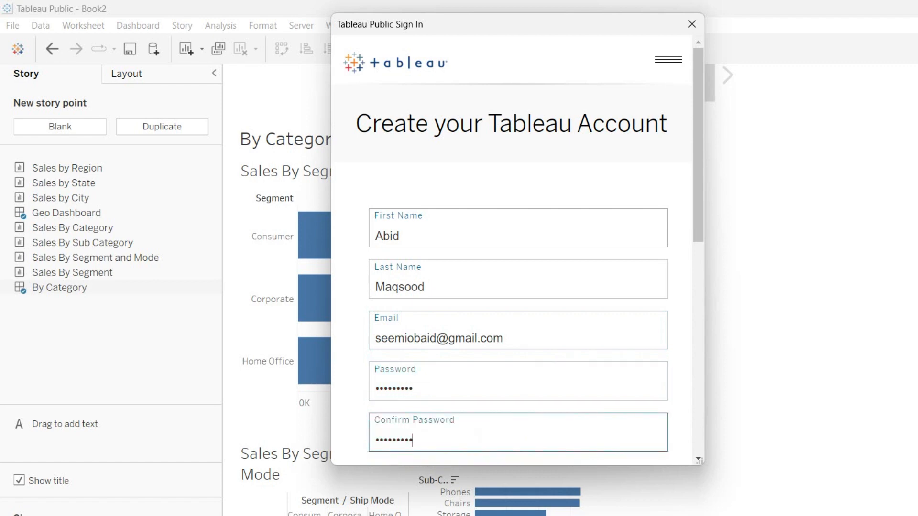
scroll(511, 248, down, 5)
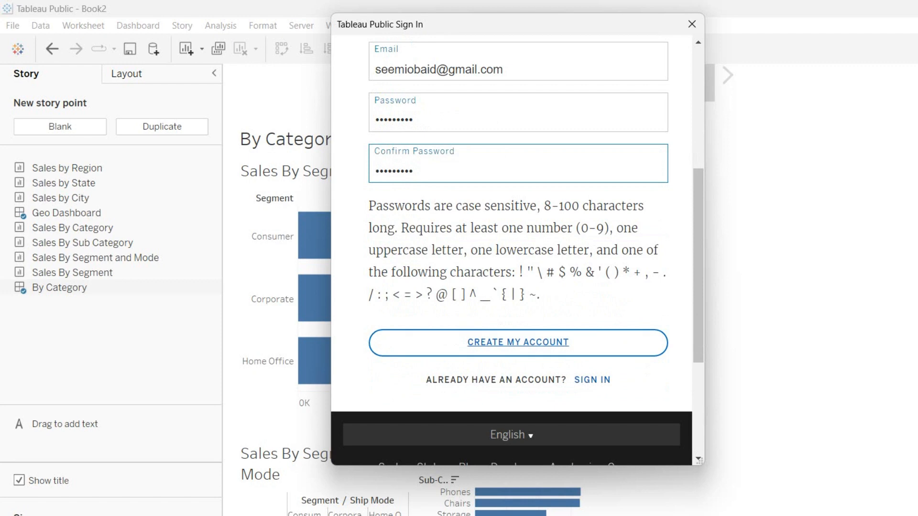
click(518, 343)
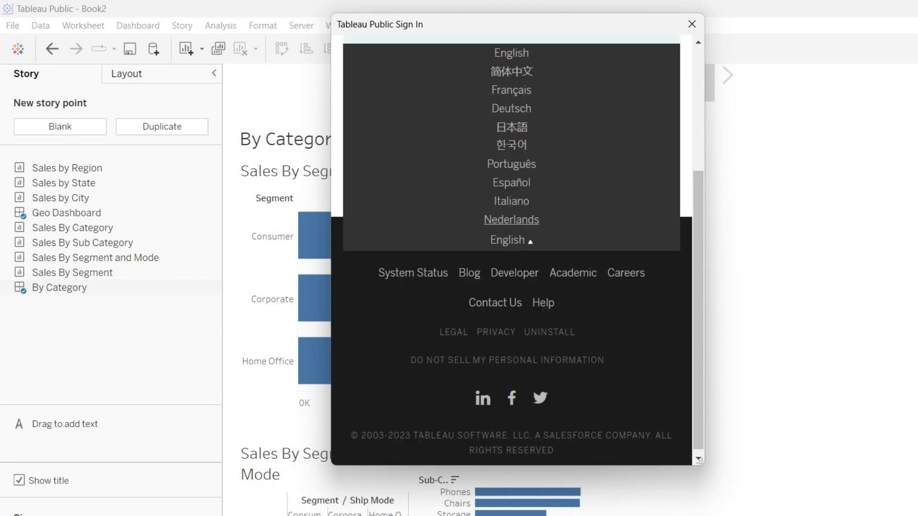
scroll(511, 222, up, 4)
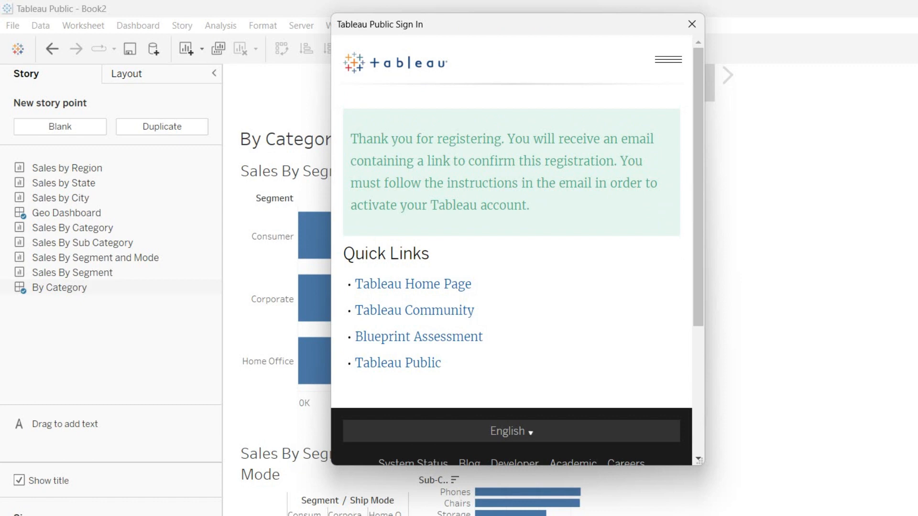
Select the registration confirmation message, then close the account window
drag(514, 138, 529, 205)
triple_click(556, 183)
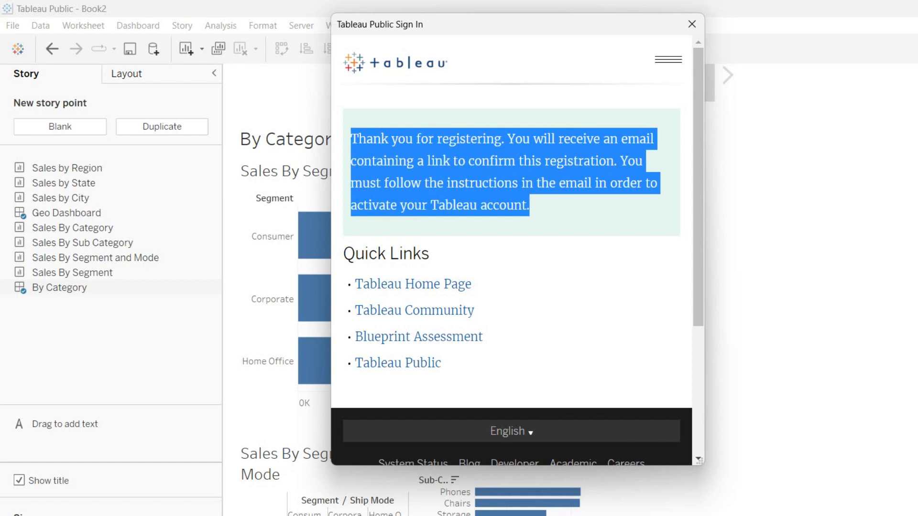
click(692, 24)
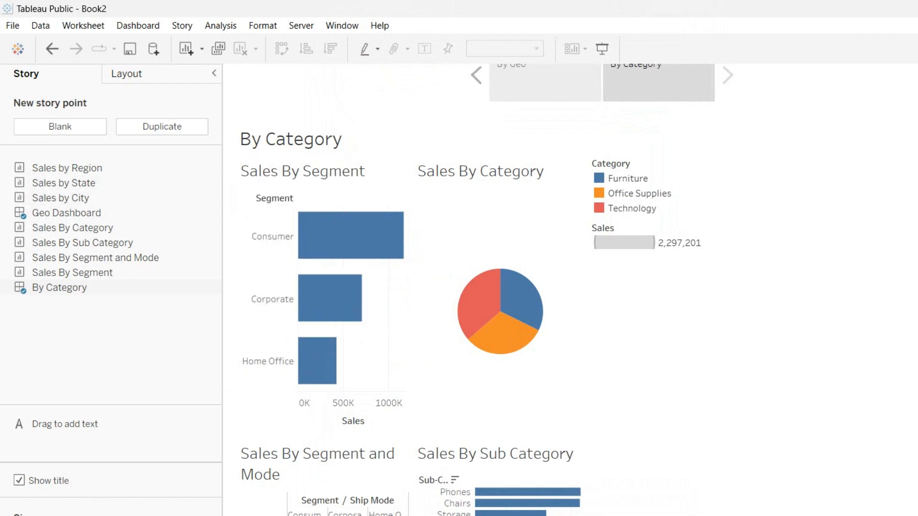
Start Save to Tableau Public, enter the account e-mail and password, and tick Remember me
click(129, 49)
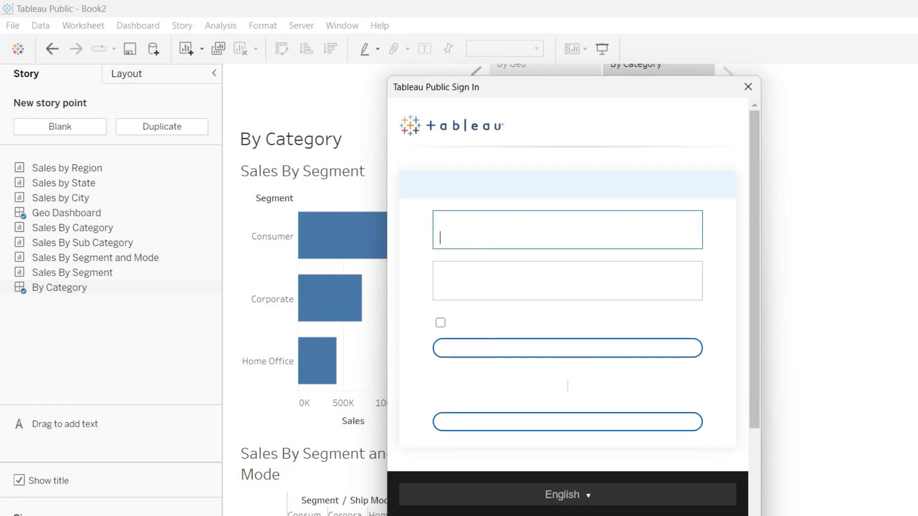
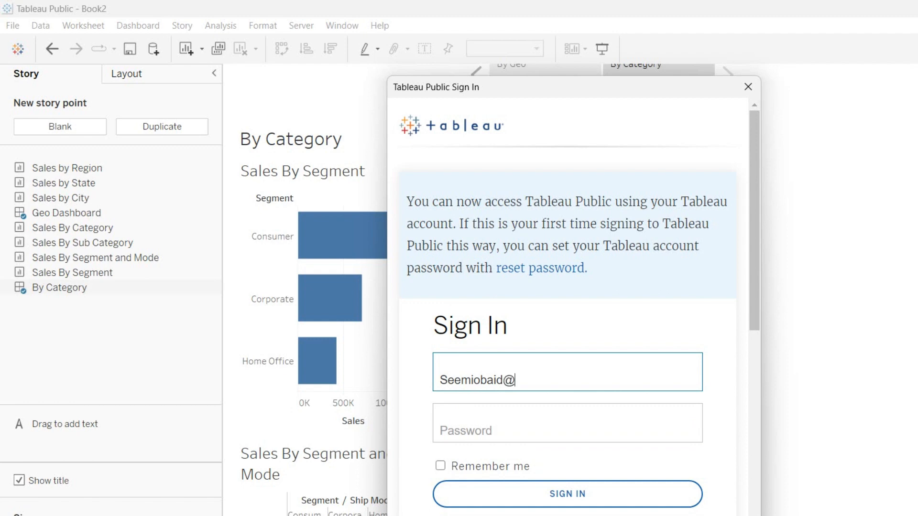
key(Tab)
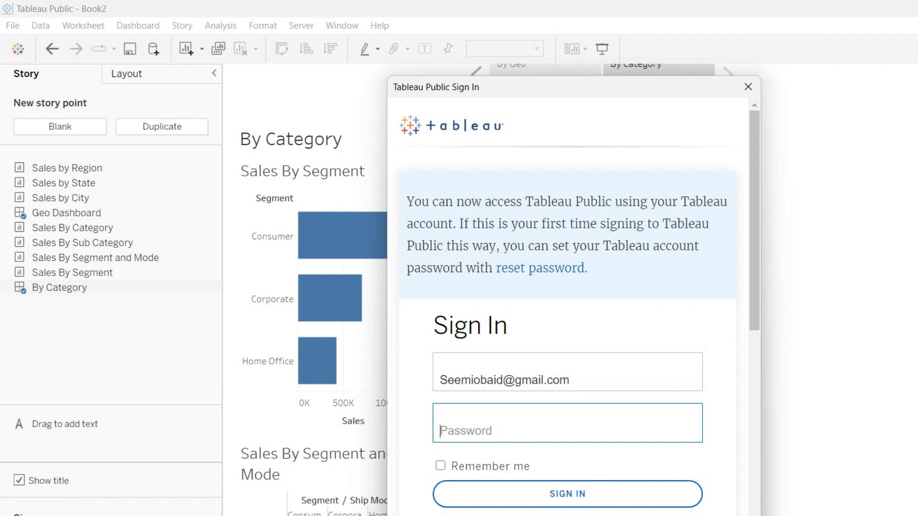
text(•••••••••)
scroll(567, 287, down, 2)
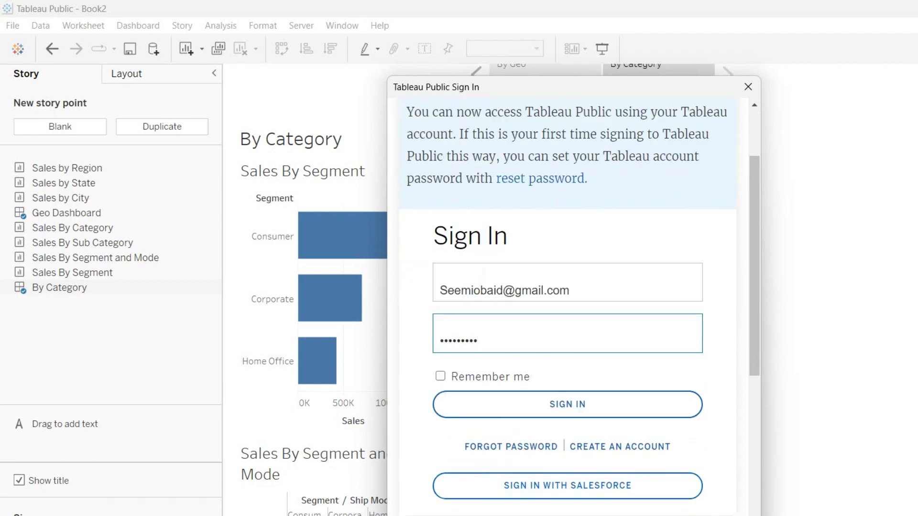
click(440, 376)
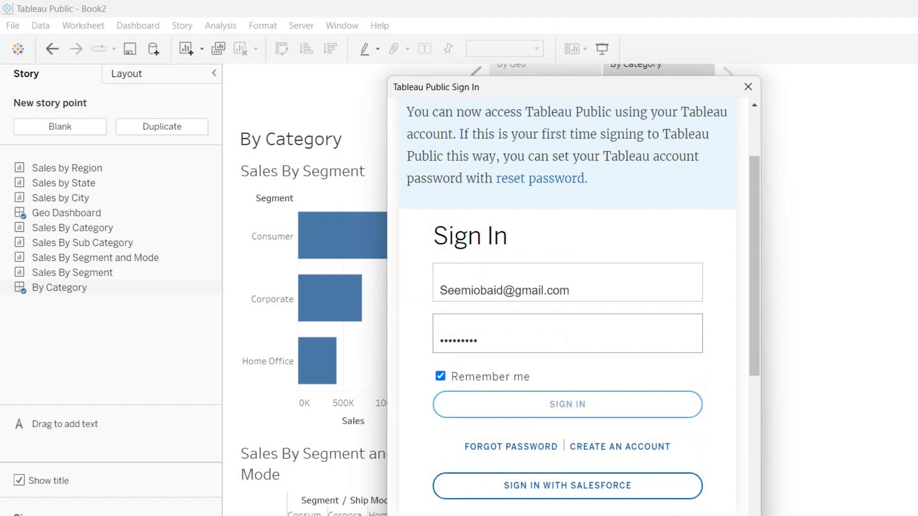
scroll(568, 287, up, 2)
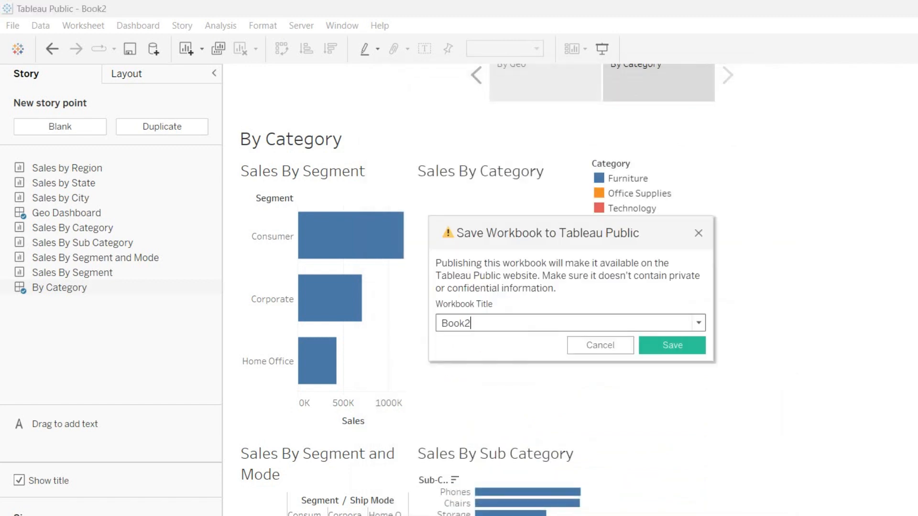
Retitle the workbook from Book2 to 'Sample Super Store' and publish it
drag(472, 324, 440, 324)
text(Sample Super Store)
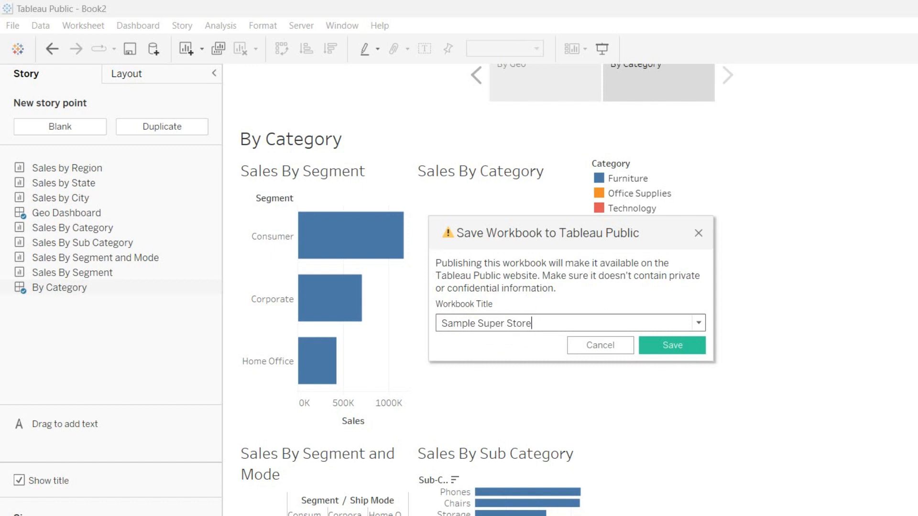
click(672, 345)
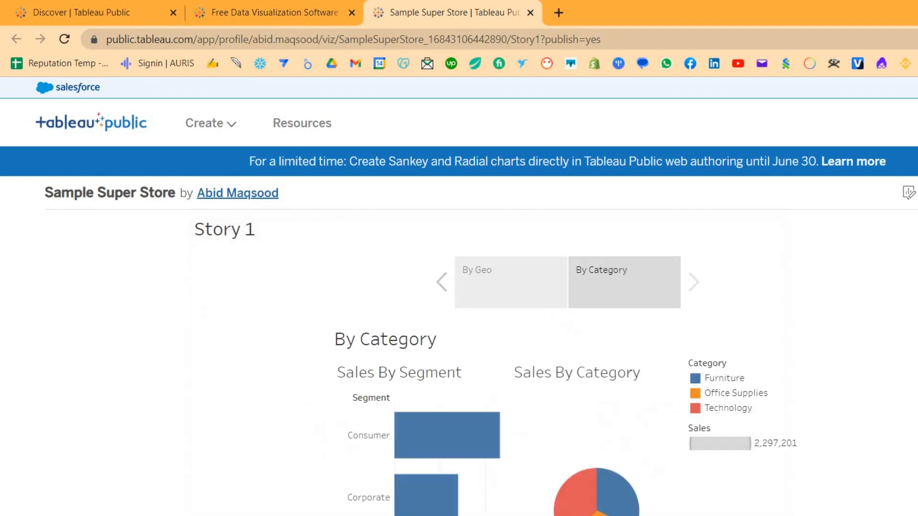
View the By Geo story point, then return to the By Category point
click(510, 283)
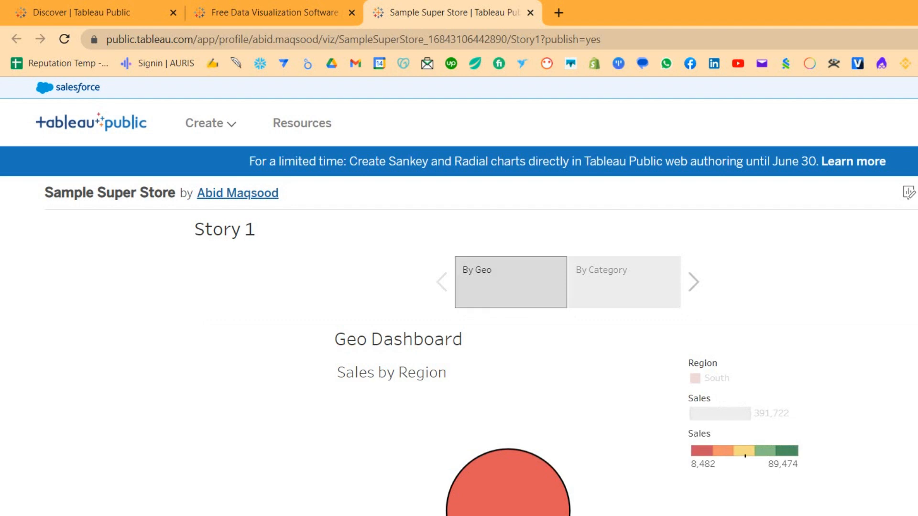
click(624, 282)
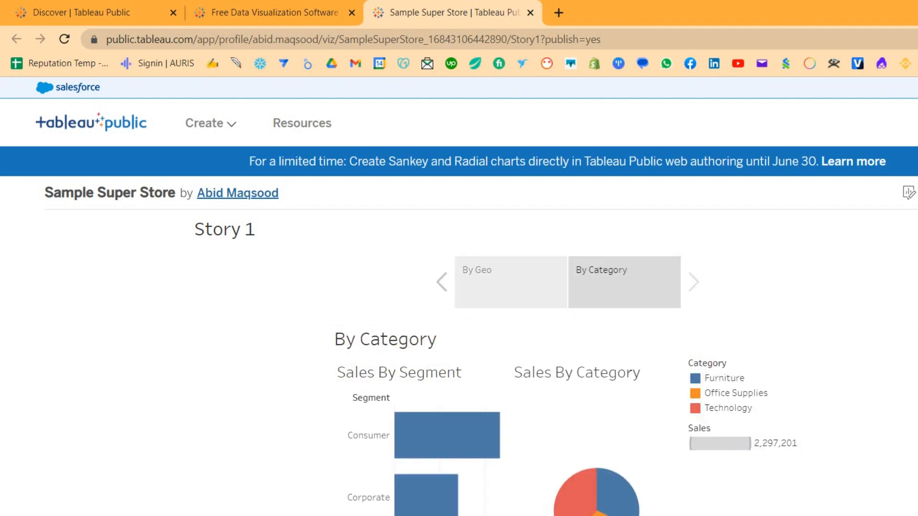
scroll(459, 296, down, 2)
Select the published viz's web address and review its visibility and access settings
key(ctrl+l)
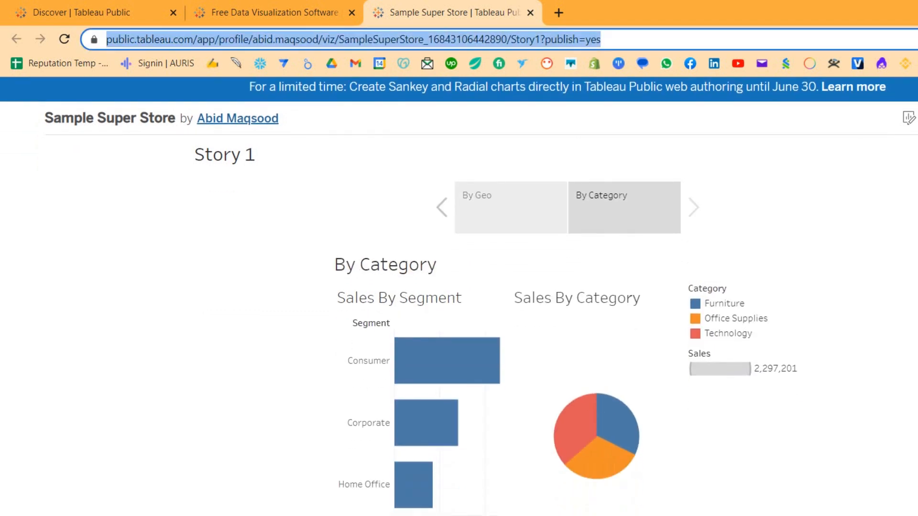
scroll(459, 296, up, 2)
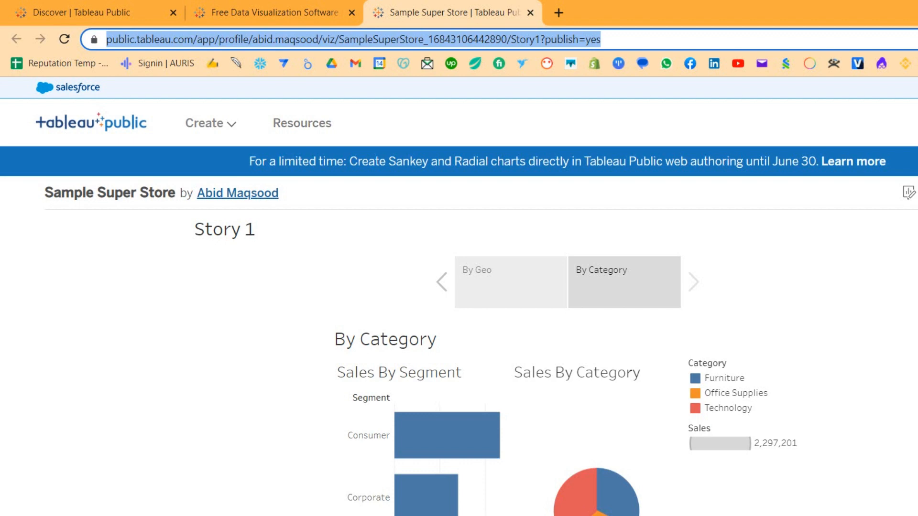
click(917, 193)
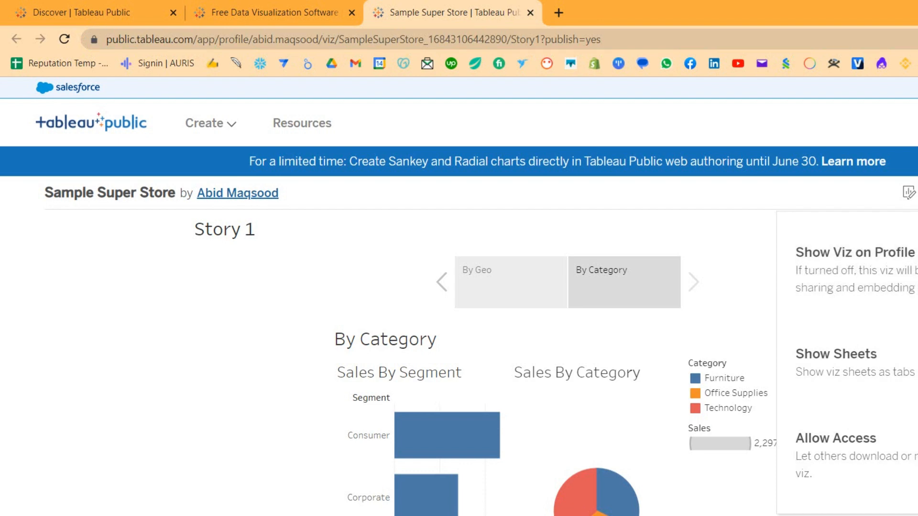
key(Escape)
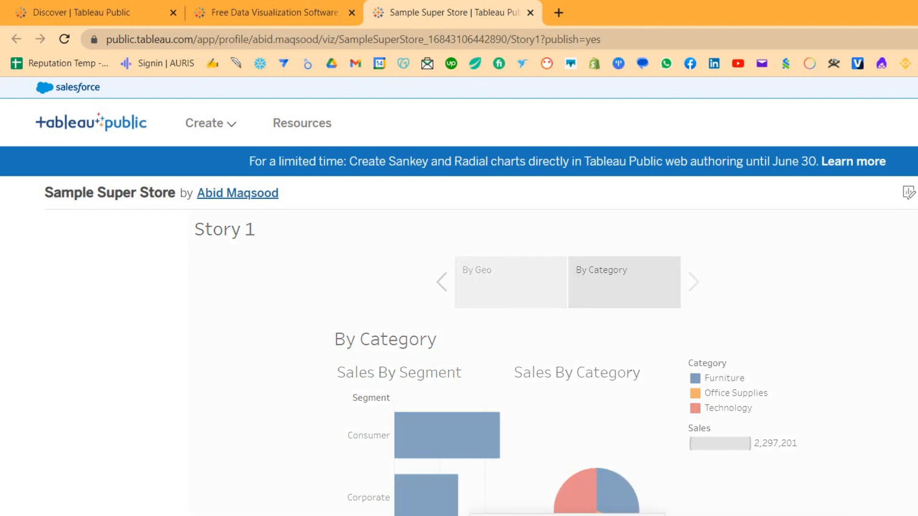
Select the story's share link and embed code, ending on the direct link
scroll(459, 297, down, 5)
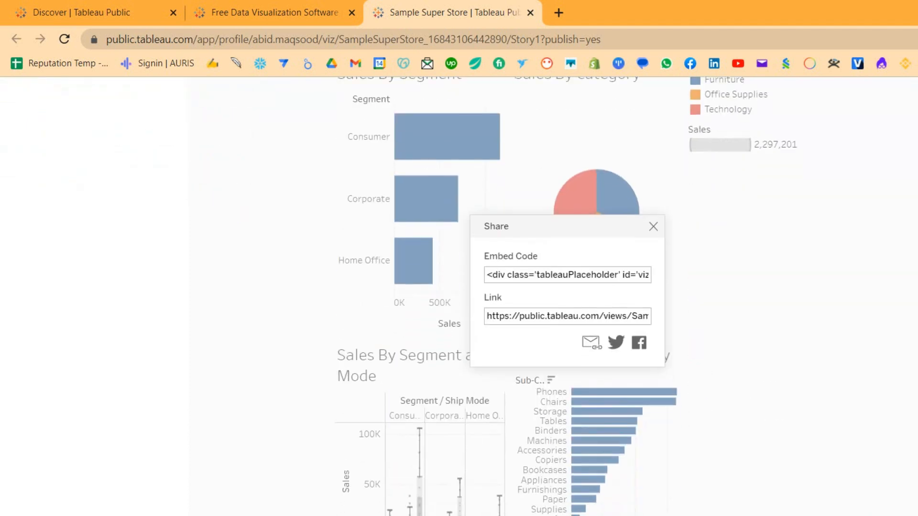
click(568, 316)
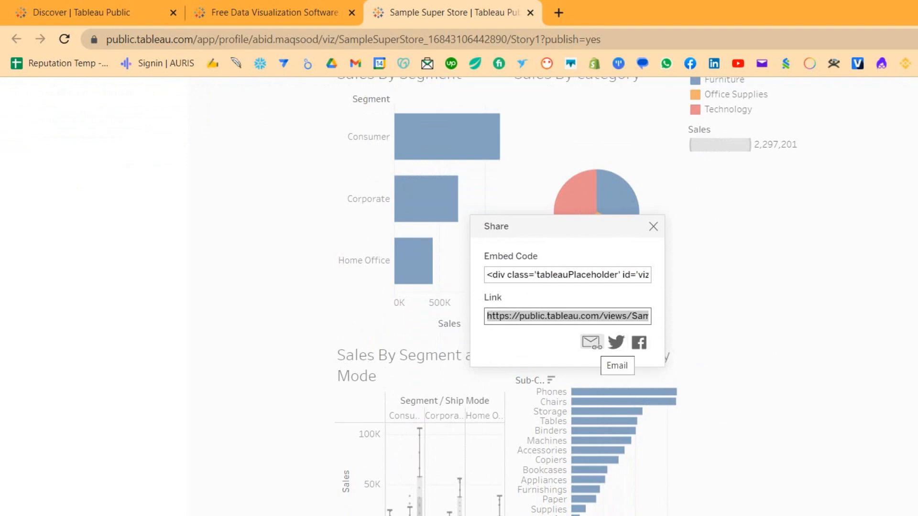
click(567, 275)
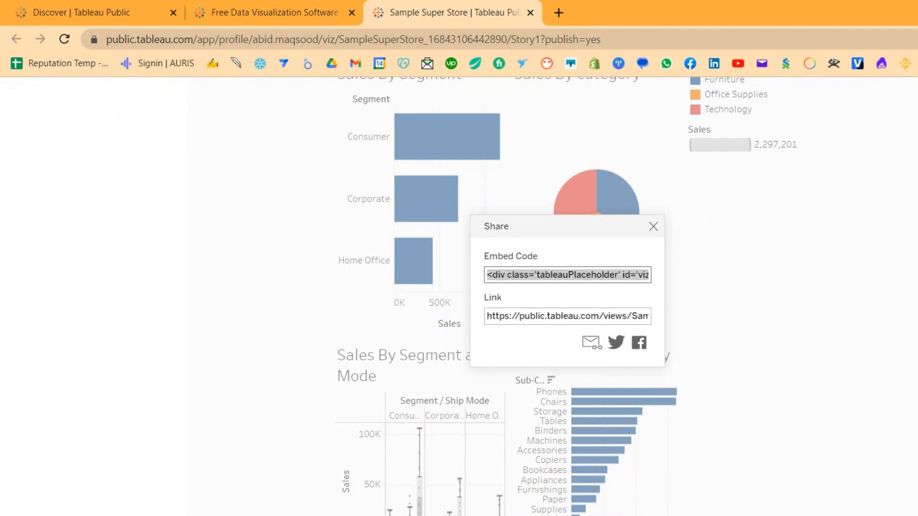
click(567, 316)
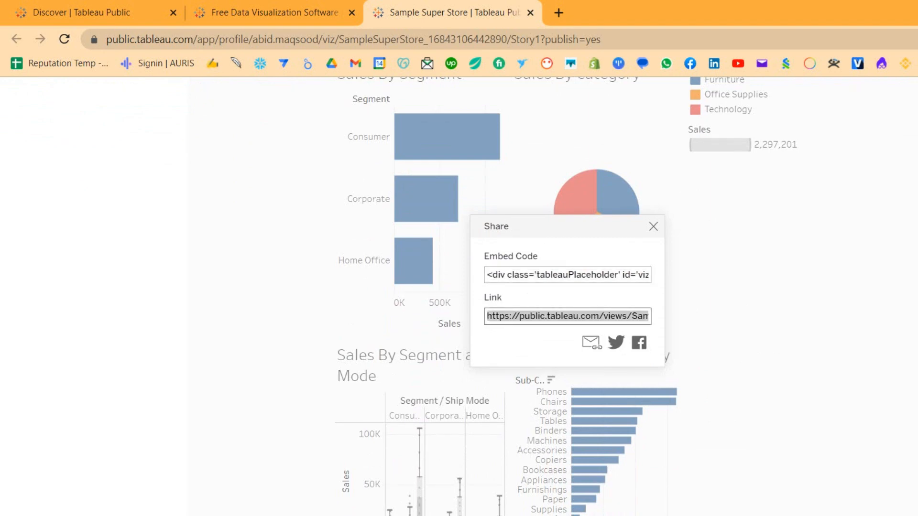